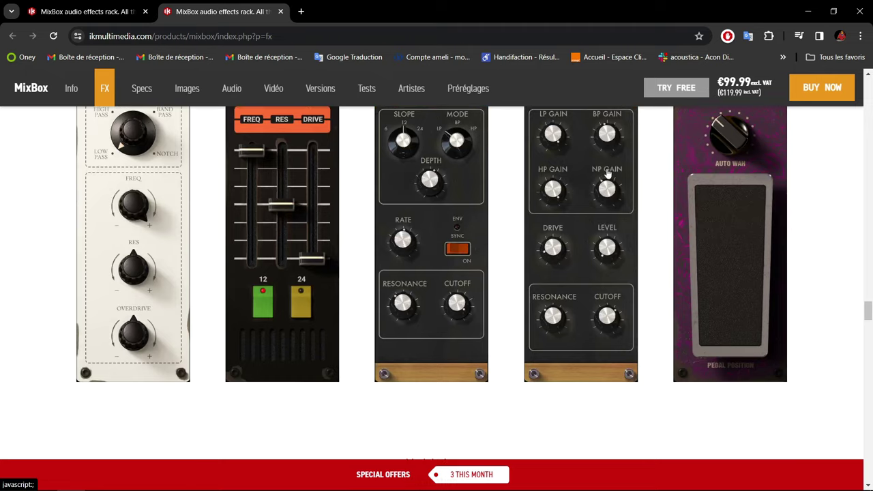
Step: Browse the MixBox effects page through the filter, modulation and reverb modules
scroll(608, 174, down, 5)
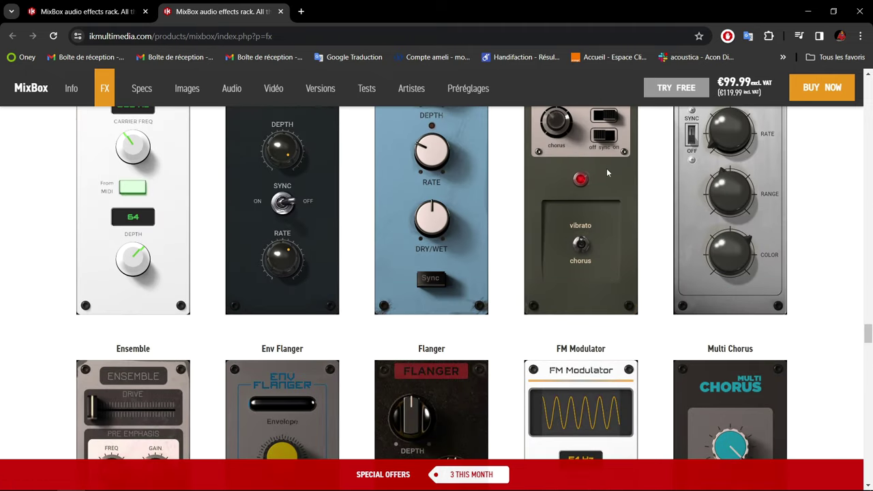
scroll(608, 175, down, 6)
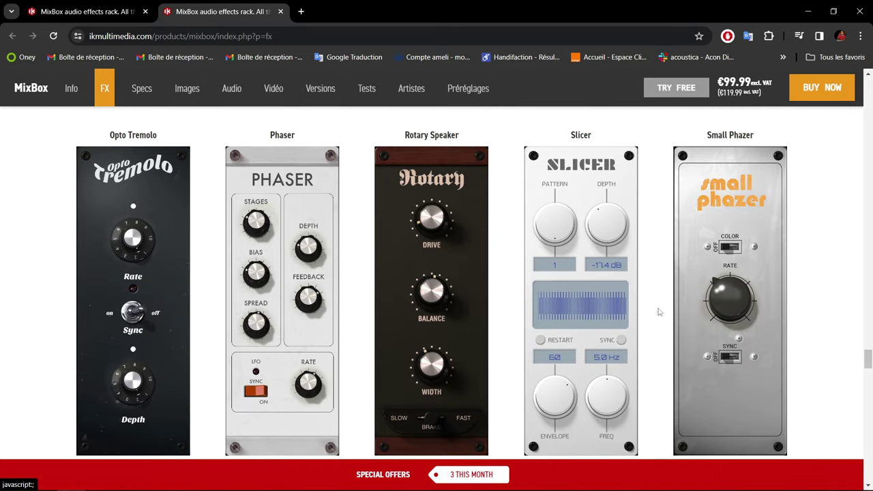
scroll(613, 262, down, 4)
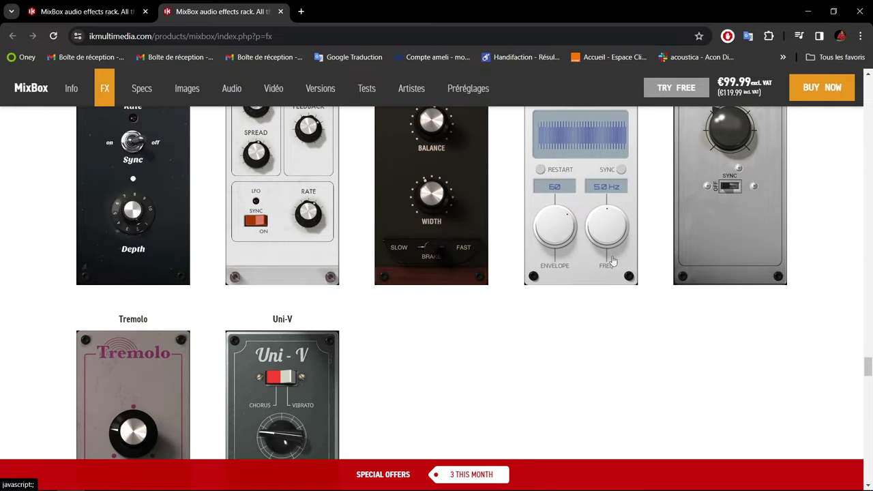
scroll(613, 262, down, 3)
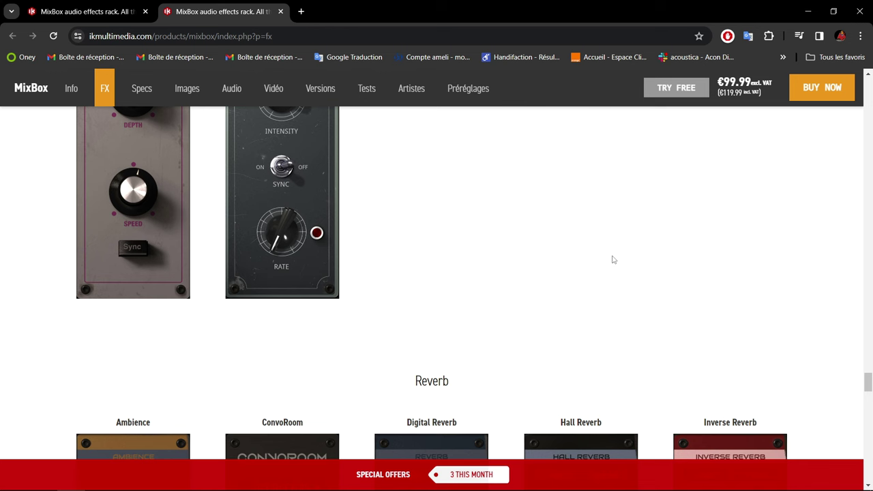
scroll(613, 259, down, 3)
scroll(616, 258, down, 2)
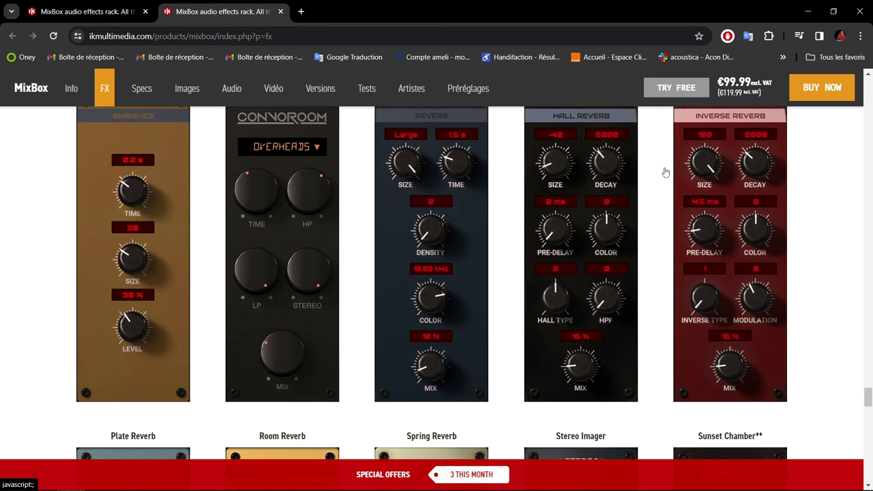
scroll(665, 173, down, 6)
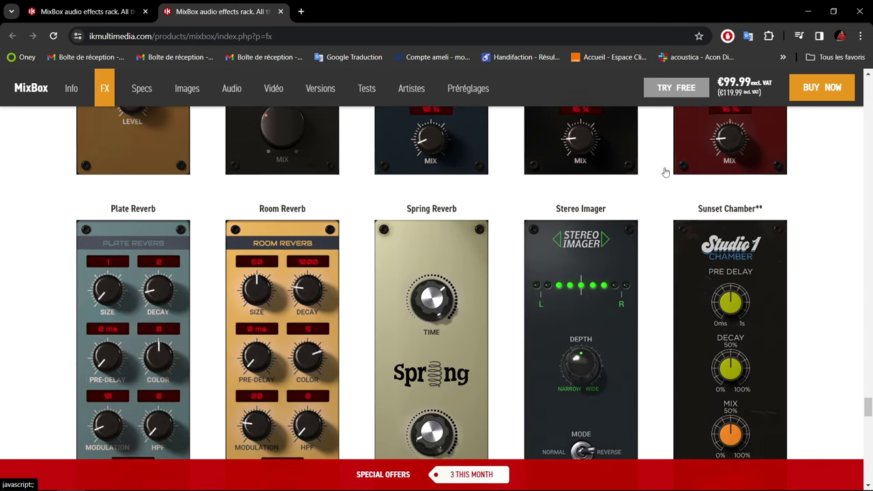
scroll(666, 172, down, 2)
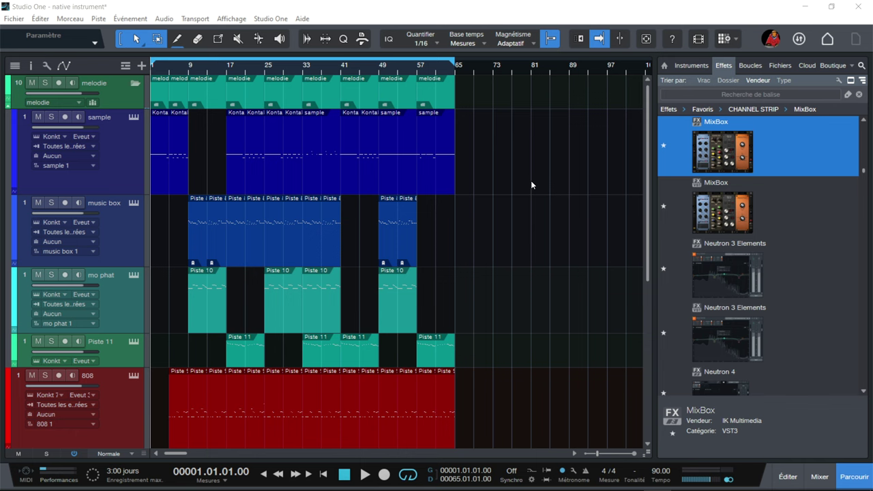
Step: Show the mixer and inspect the MixBox inserts on the drums and 808 channels
key(F3)
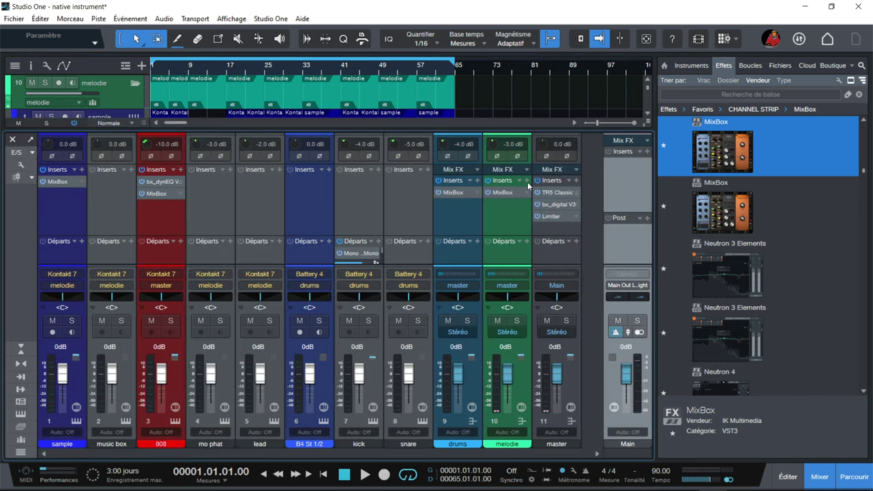
click(454, 193)
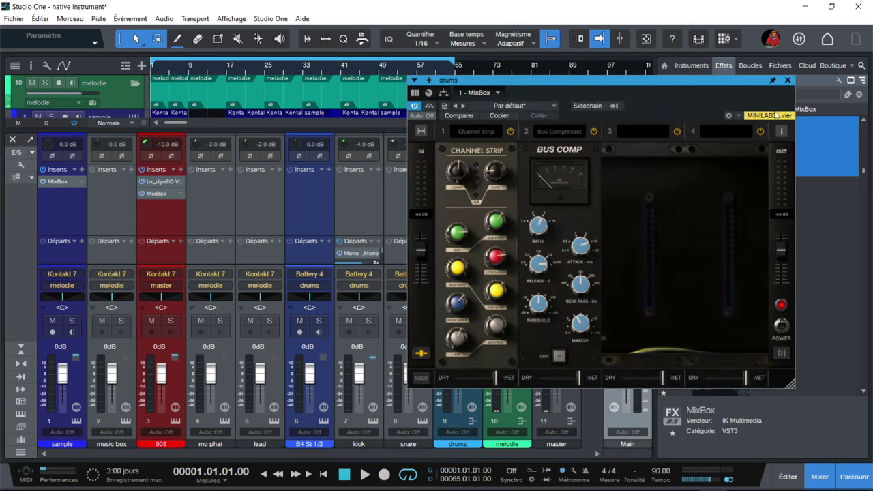
click(787, 80)
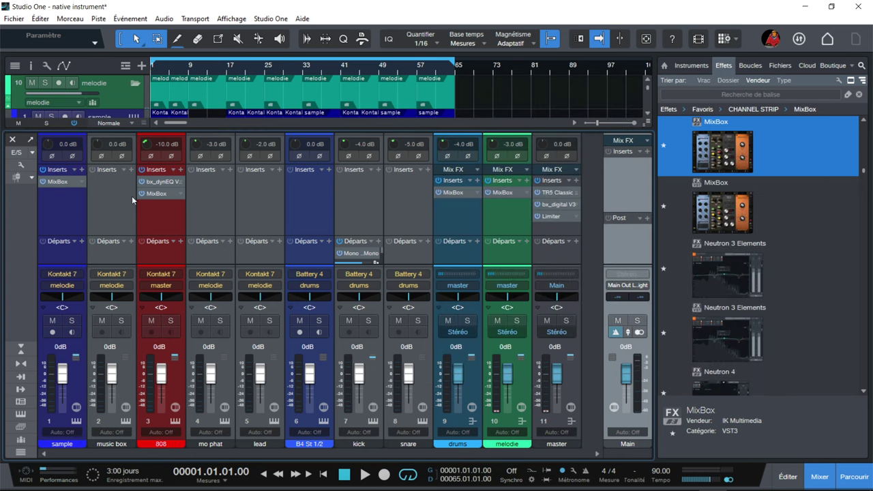
click(161, 194)
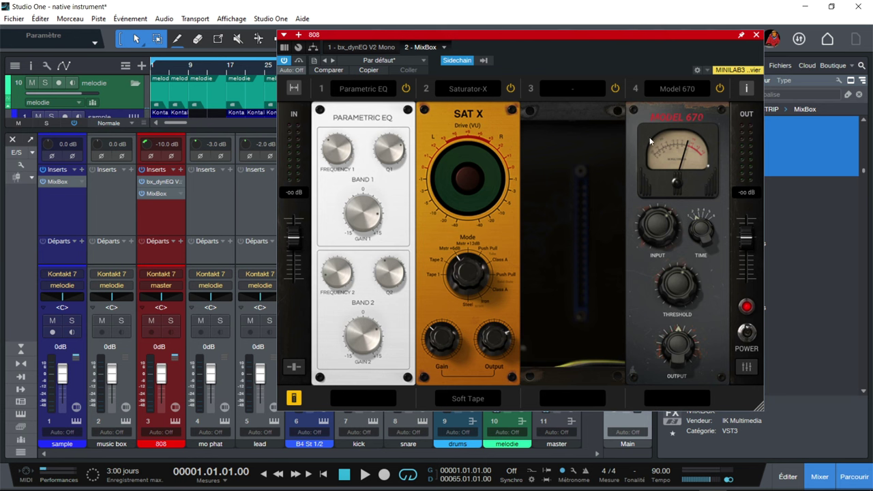
click(755, 35)
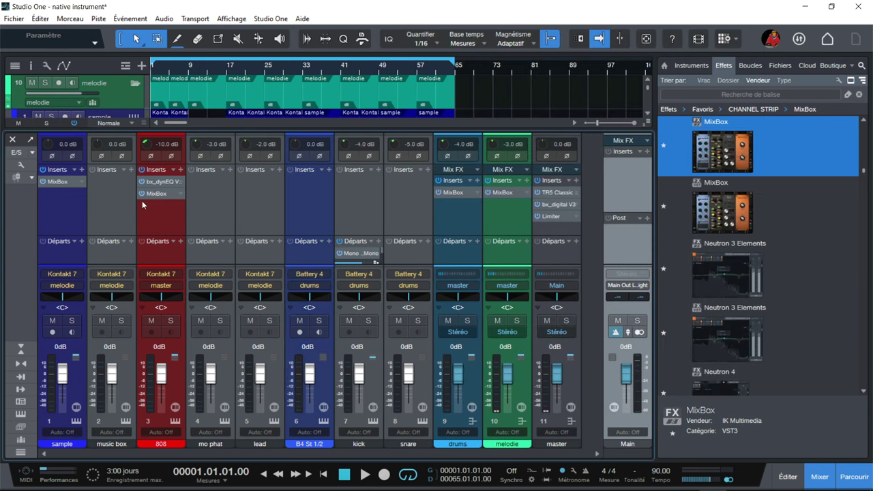
Step: Review the MixBox racks inserted on the sample, drums and melodie channels, closing each plugin window after viewing
click(48, 183)
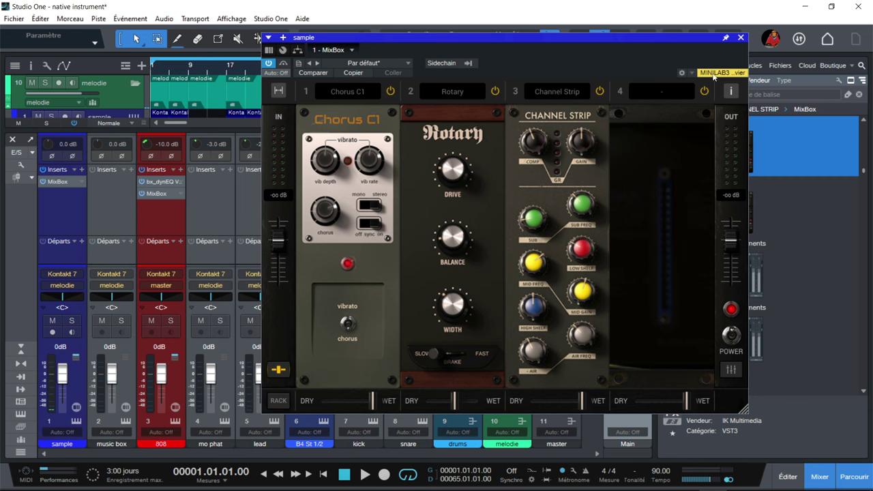
click(741, 38)
click(493, 196)
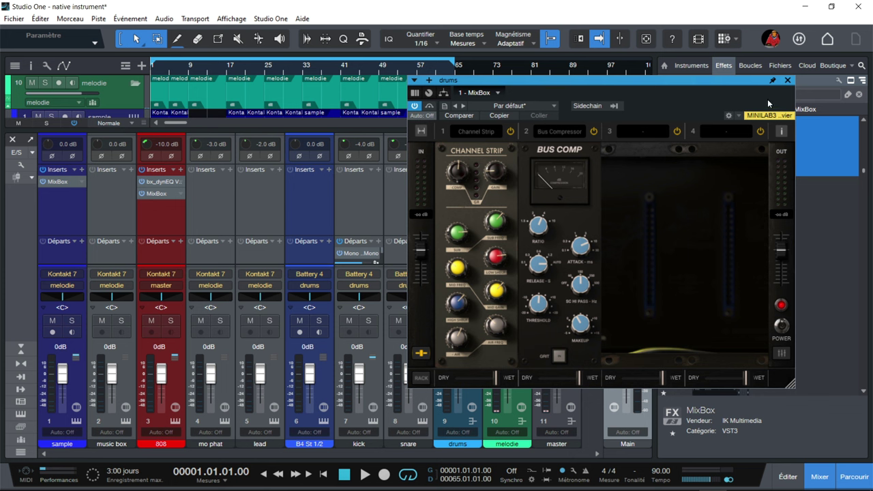
click(789, 81)
click(508, 181)
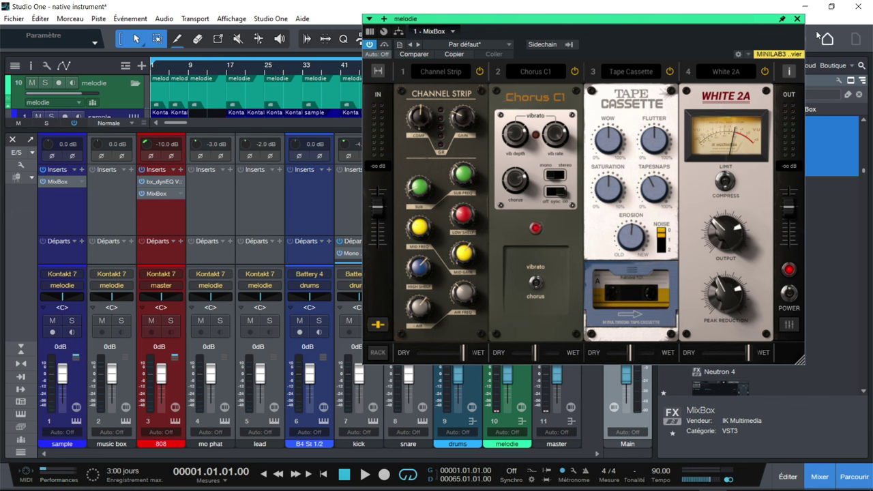
click(798, 19)
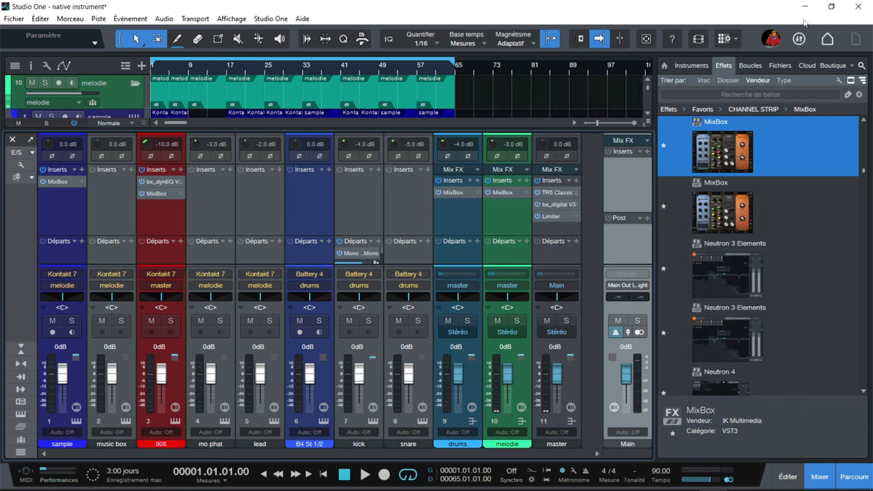
Step: Inspect the master channel's TR5 Classic Comp, bx_digital V3 and Limiter, plus the bx_dynEQ V2 on the 808 channel
click(562, 192)
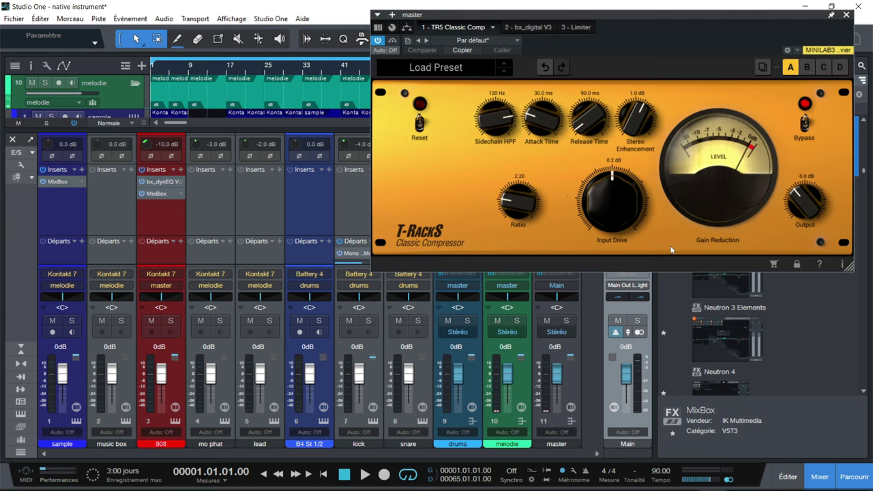
click(847, 15)
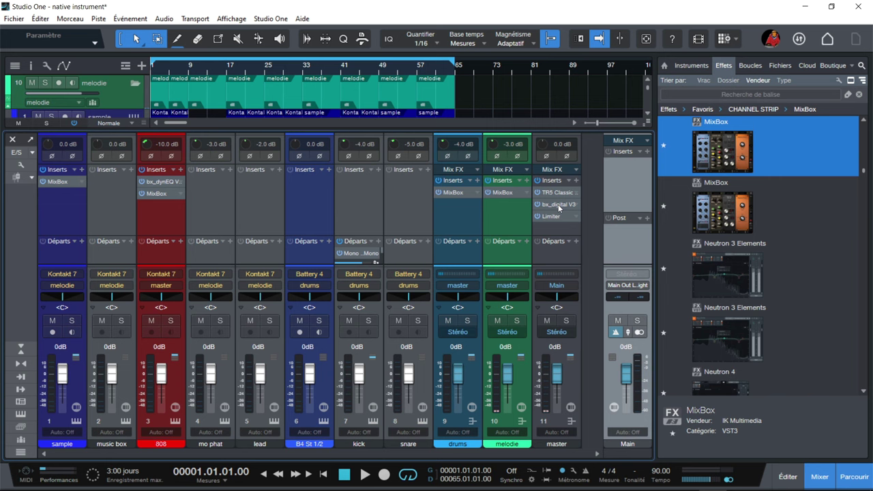
click(160, 182)
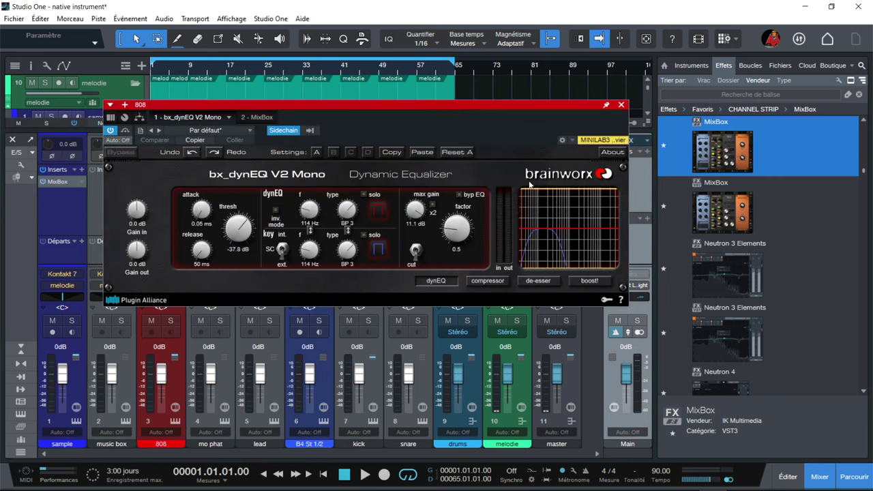
click(620, 105)
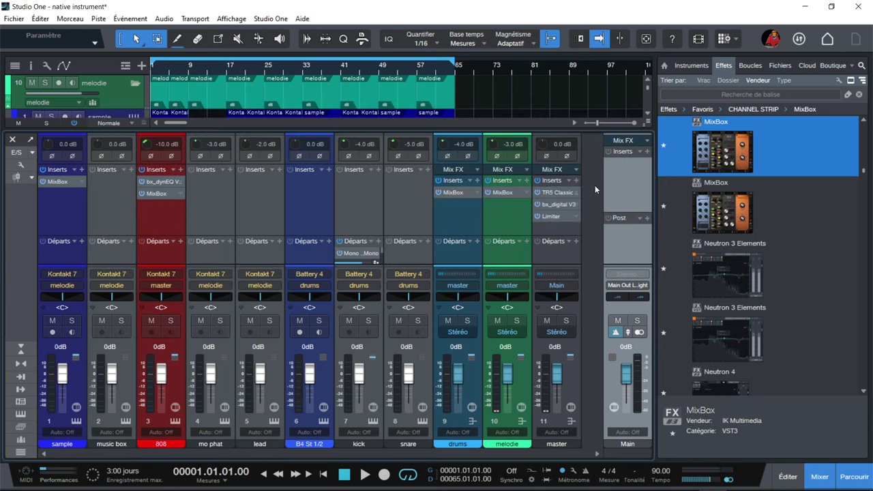
click(549, 205)
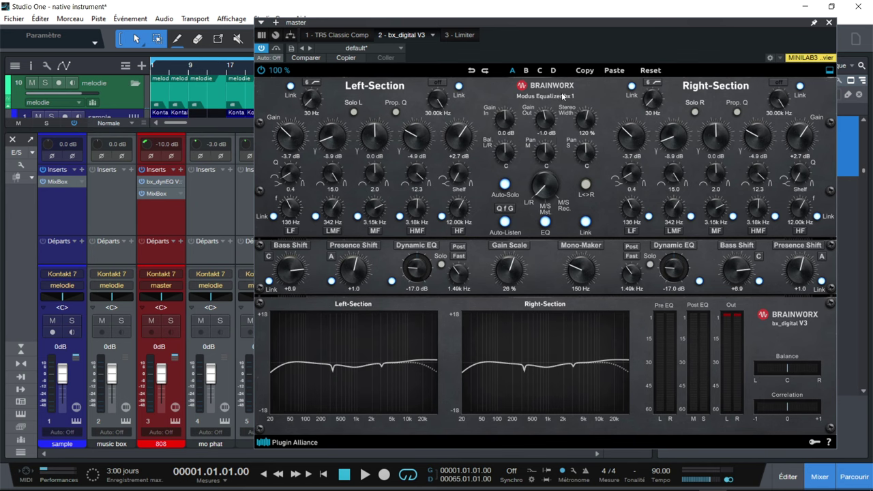
click(829, 22)
click(550, 217)
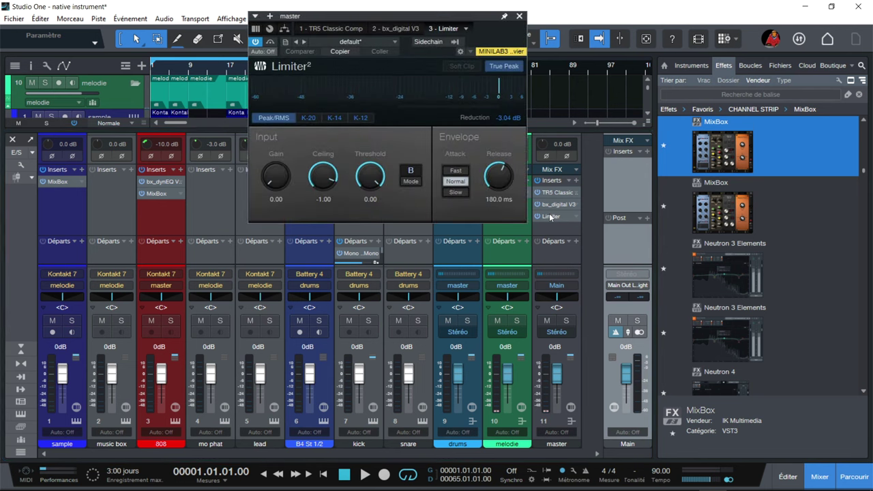
click(519, 16)
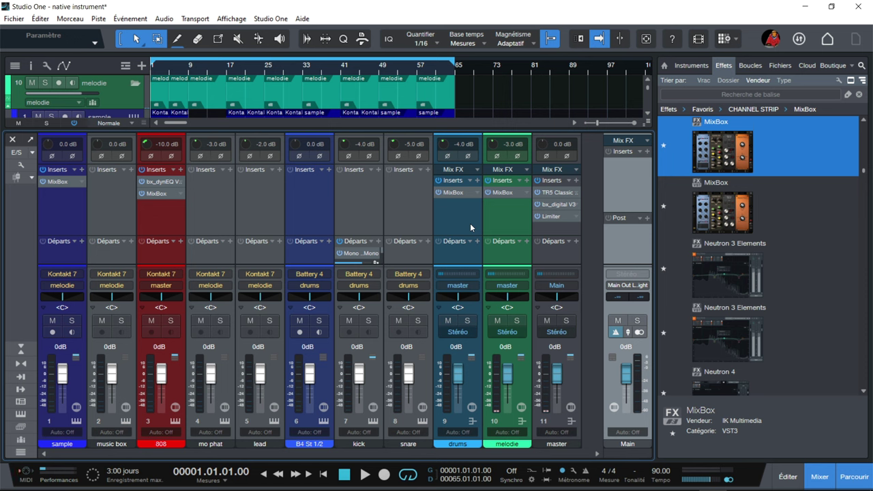
Step: Play the song from the start and stop playback around bar 26
key(space)
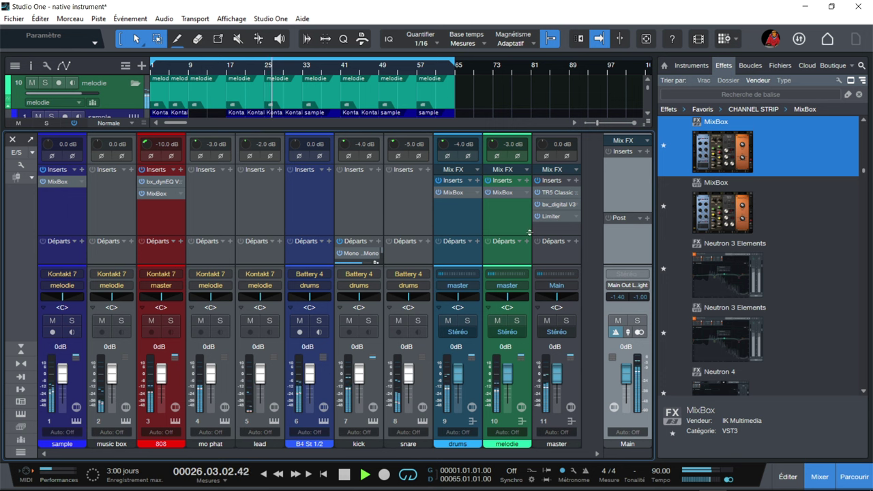
key(space)
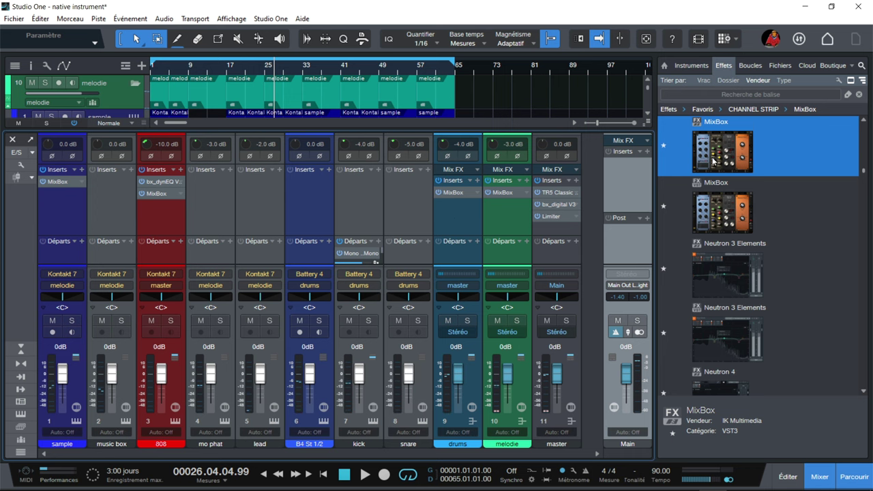
Step: Insert a second MixBox on the drums channel, toggle the original MixBox's activation and return to the new one
drag(713, 161, 451, 218)
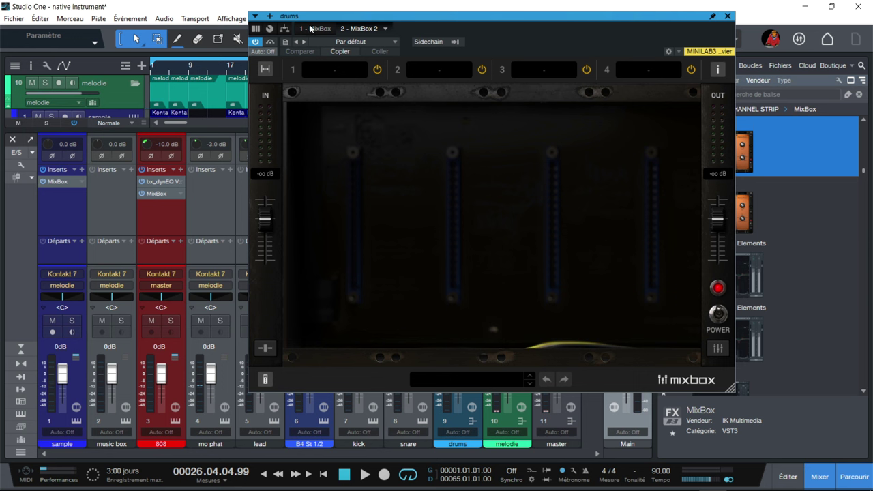
click(256, 42)
click(315, 28)
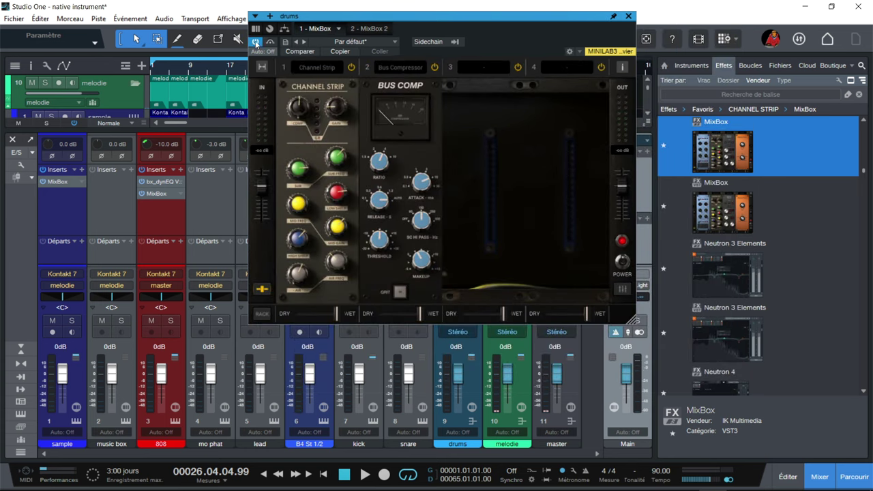
click(366, 29)
click(256, 42)
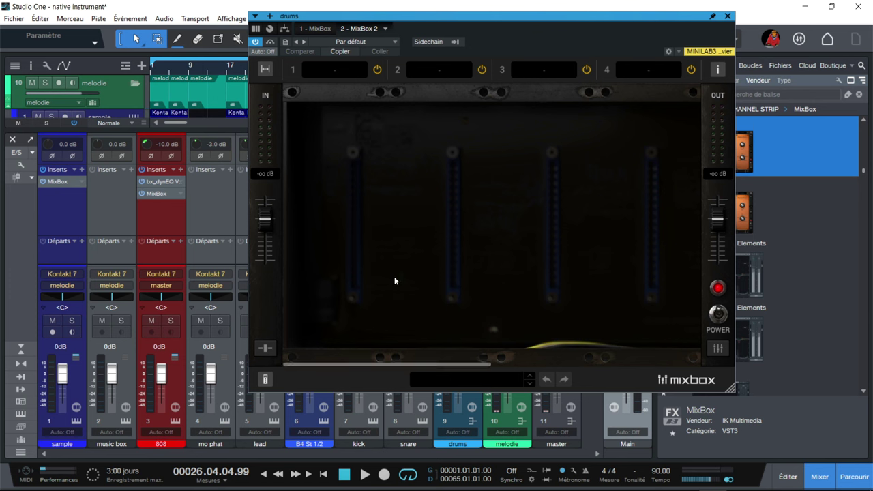
Step: Check the second MixBox's eight-slot rack, then load the Channel Strip module into slot 1
drag(351, 365, 578, 379)
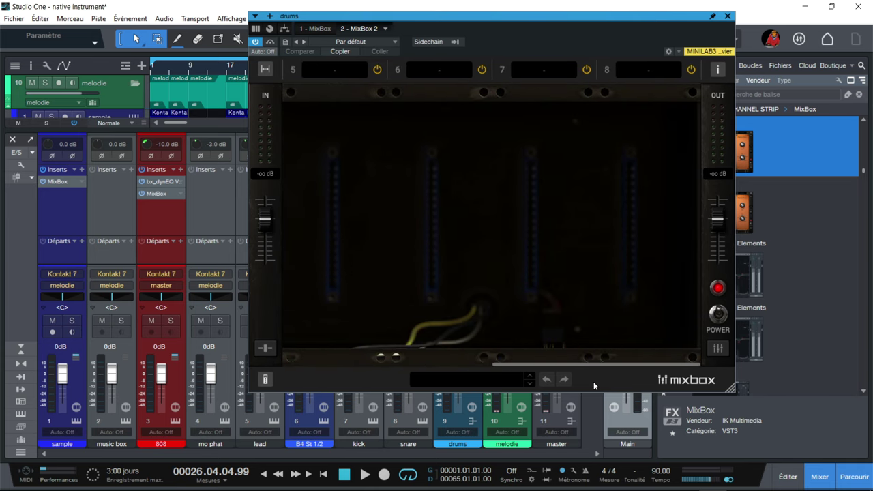
drag(592, 382, 334, 382)
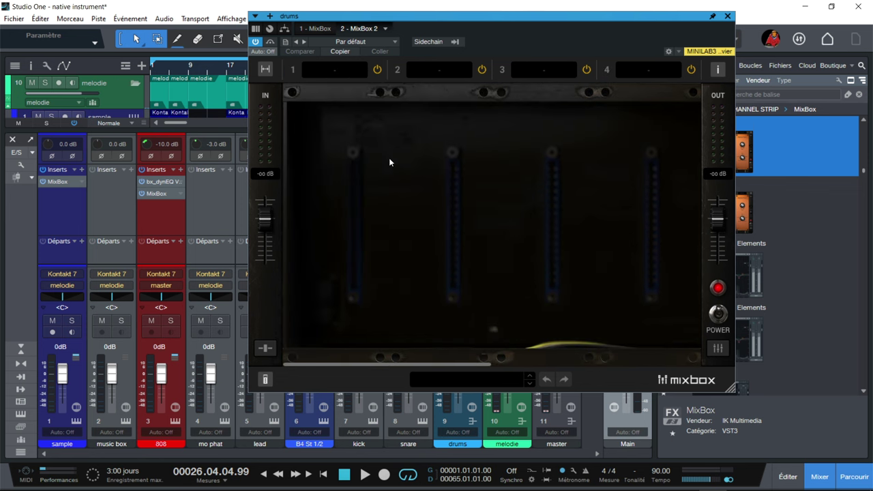
click(337, 69)
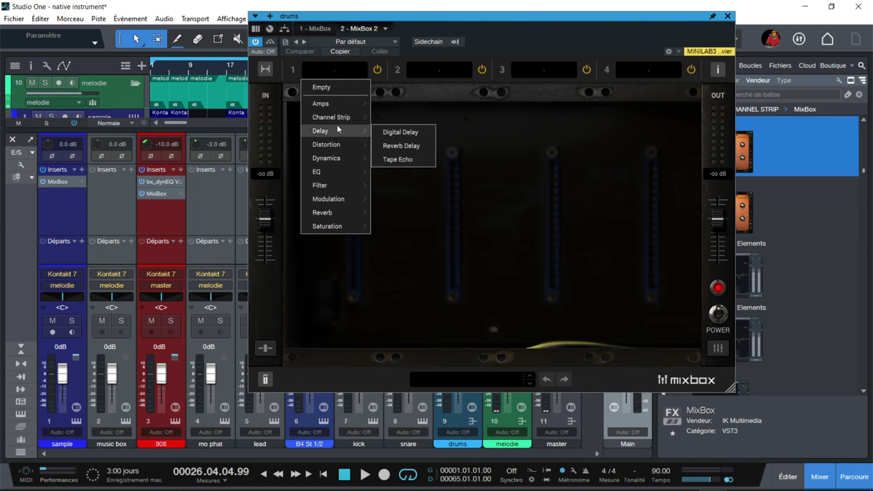
mouse_move(337, 120)
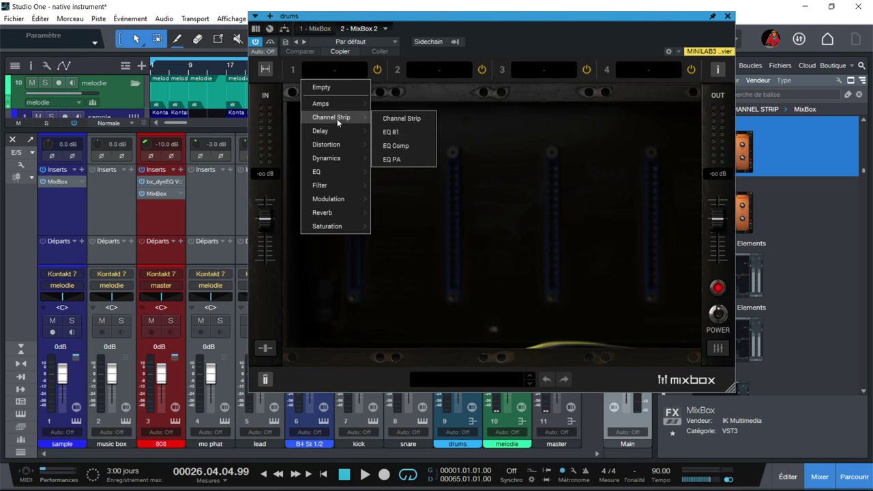
click(410, 121)
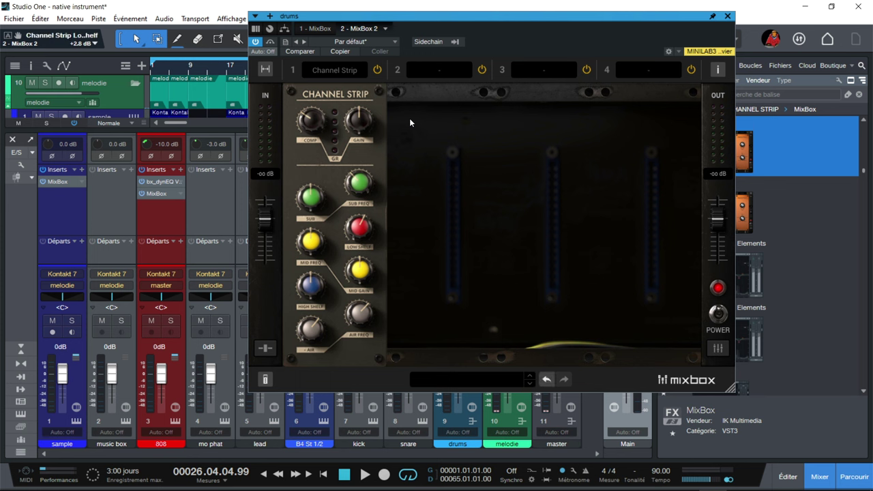
Step: Replace the module in slot 1 of the second MixBox with EQ 81
click(341, 70)
mouse_move(348, 115)
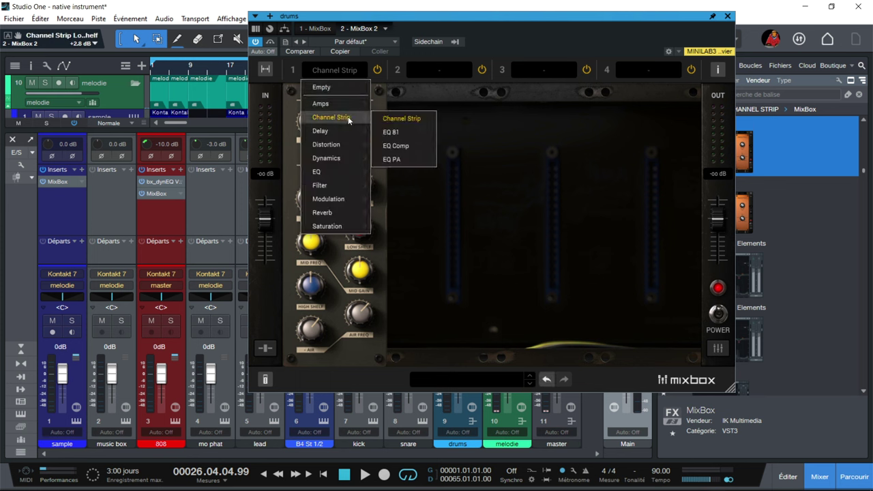
click(390, 133)
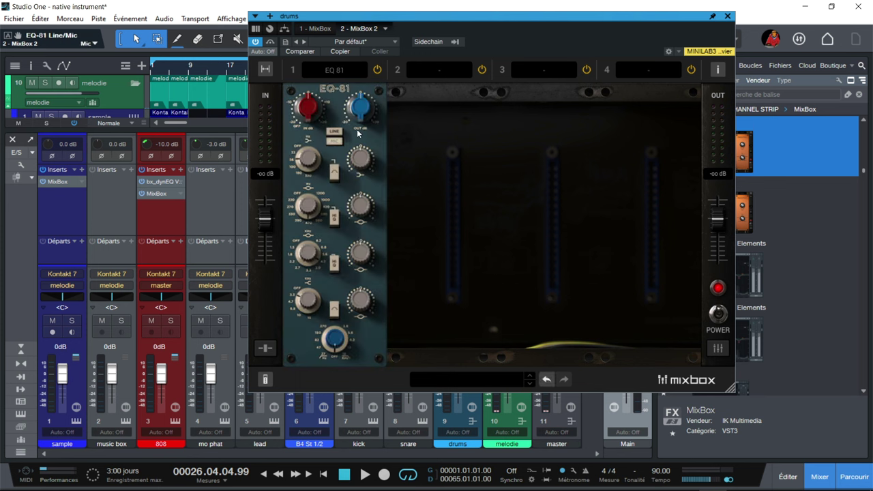
Step: Replace the module in slot 1 of the second MixBox with EQ Comp, and try EQ PA in the same slot
click(348, 69)
mouse_move(351, 120)
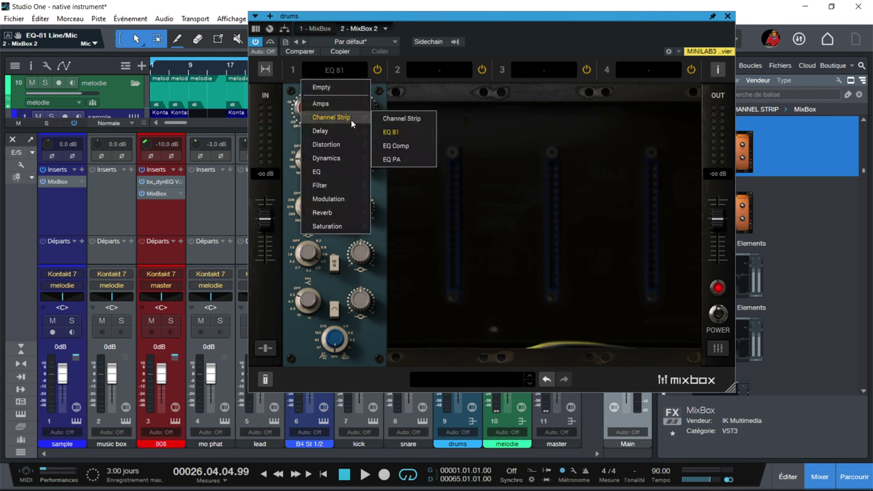
click(397, 145)
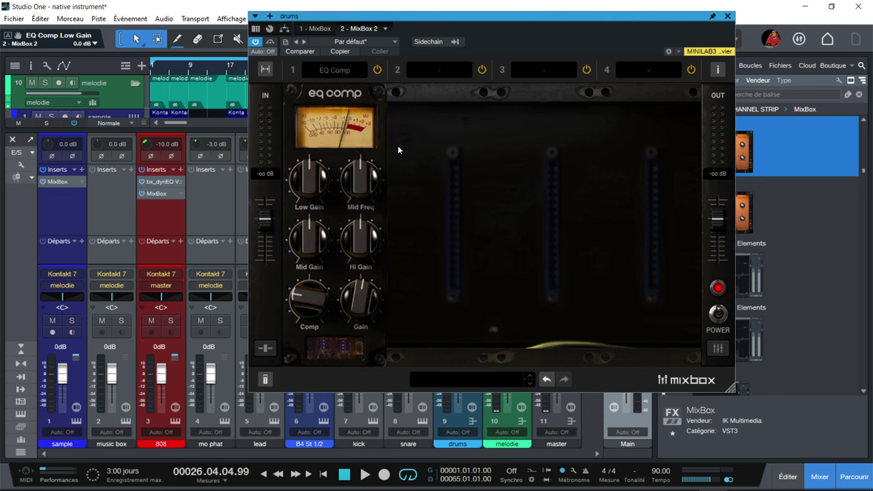
click(339, 71)
mouse_move(354, 119)
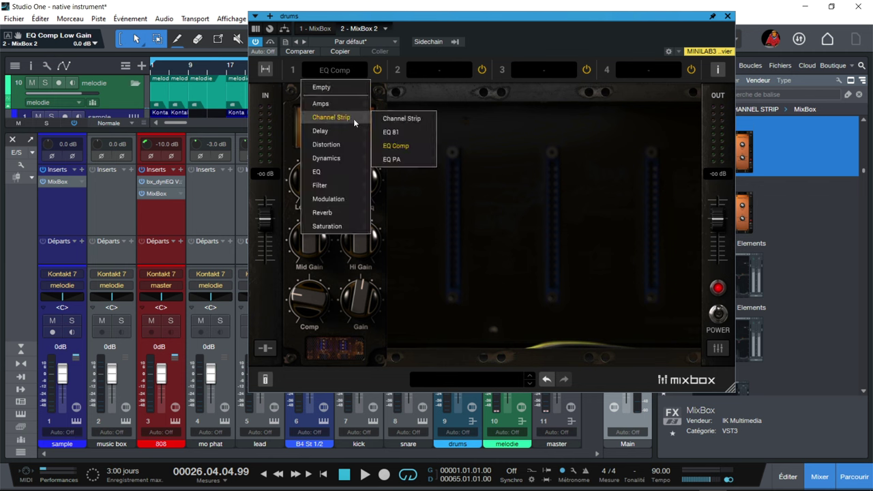
click(391, 159)
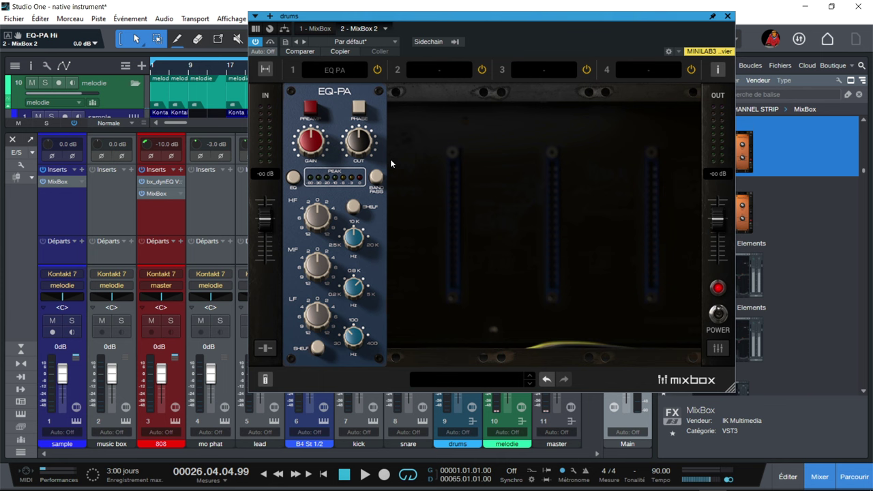
Step: Load the Channel Strip module into slot 1 in place of EQ PA
click(338, 72)
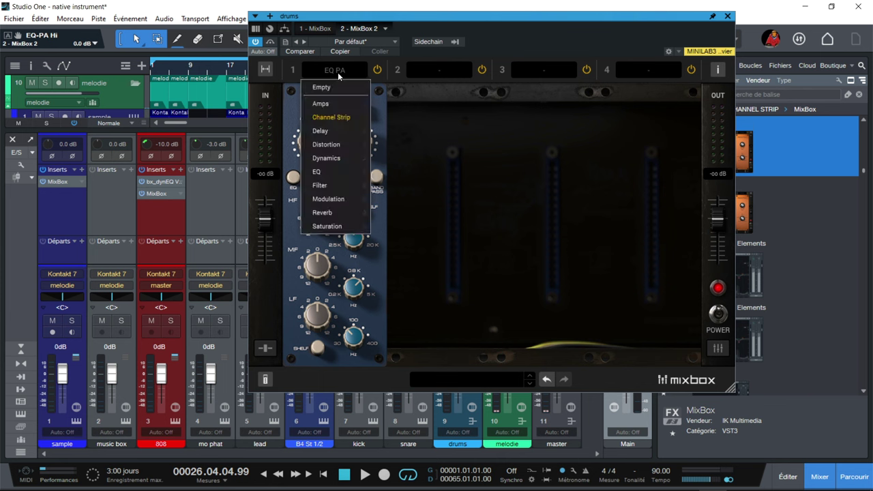
mouse_move(348, 119)
click(383, 119)
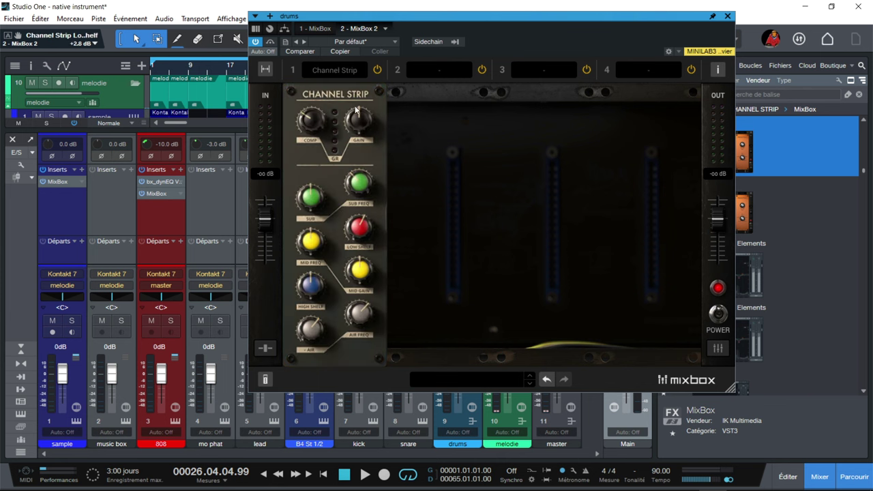
Step: Load the Tape Cassette saturation module into slot 2
click(455, 71)
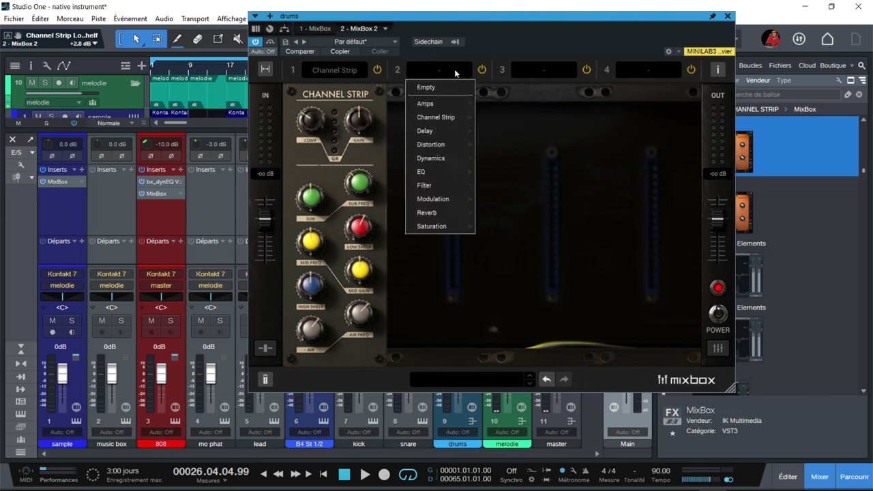
mouse_move(444, 226)
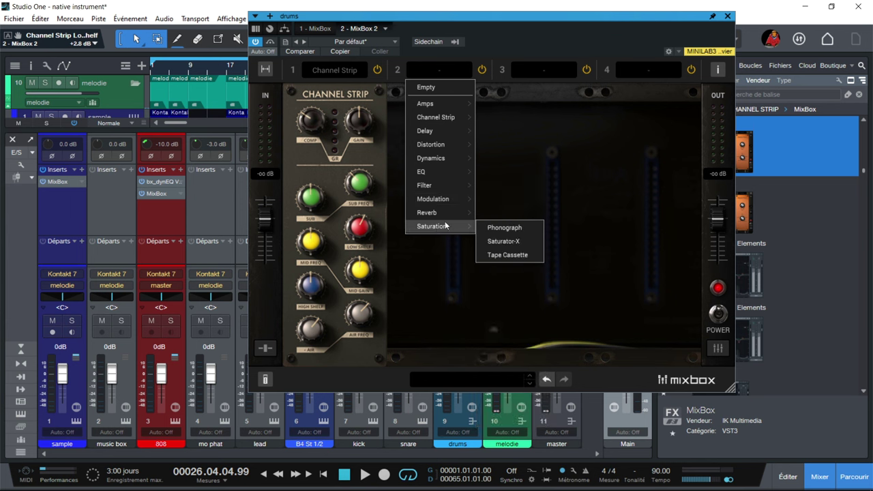
click(506, 254)
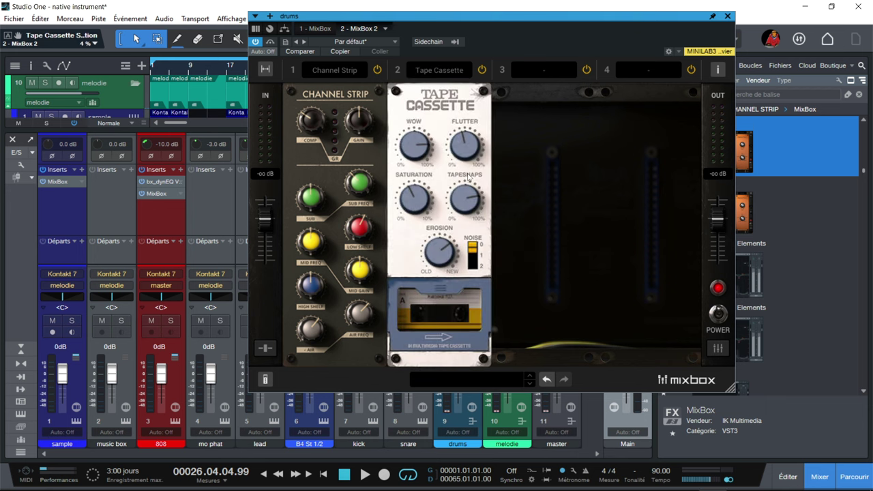
Step: Load Saturator-X into slot 2 and set its mode to Tube Class A
click(437, 67)
mouse_move(439, 224)
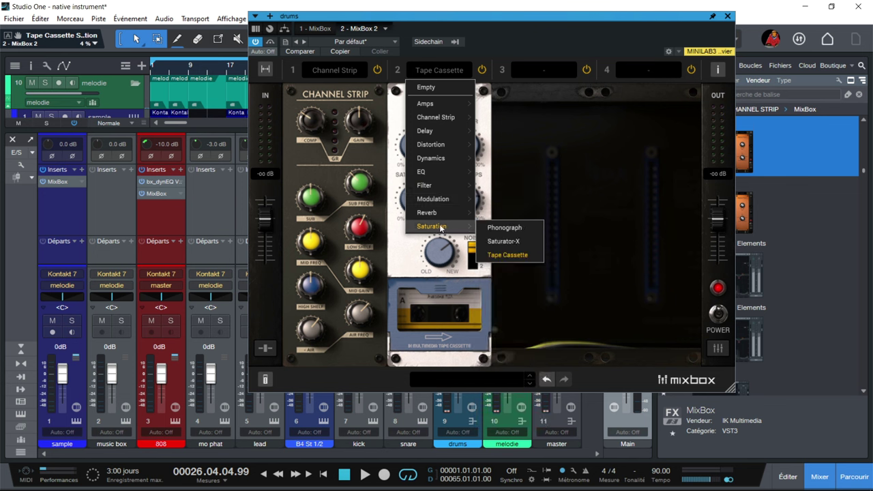
click(501, 242)
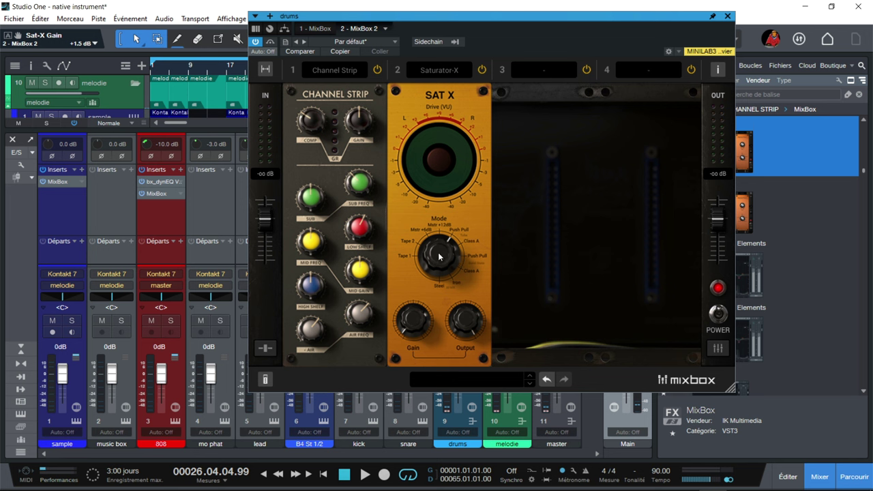
drag(440, 257, 439, 274)
drag(431, 255, 434, 121)
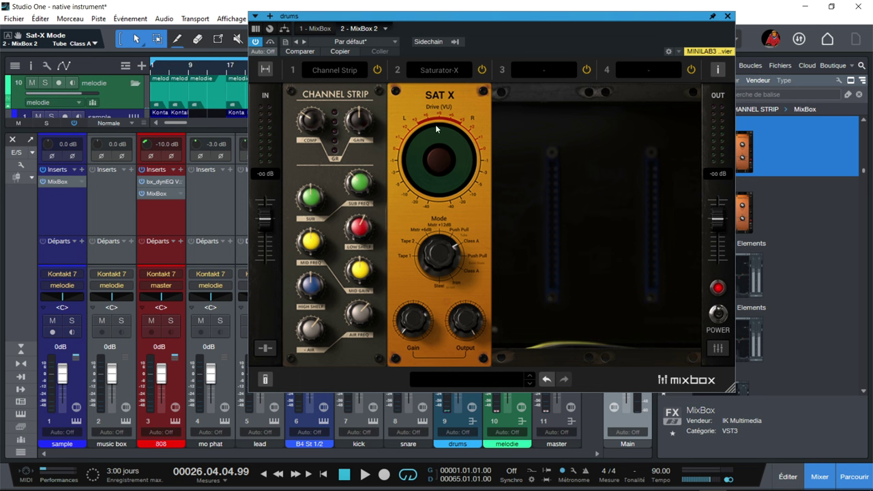
click(452, 73)
Step: Load the Black 76 dynamics module into slot 3
click(528, 72)
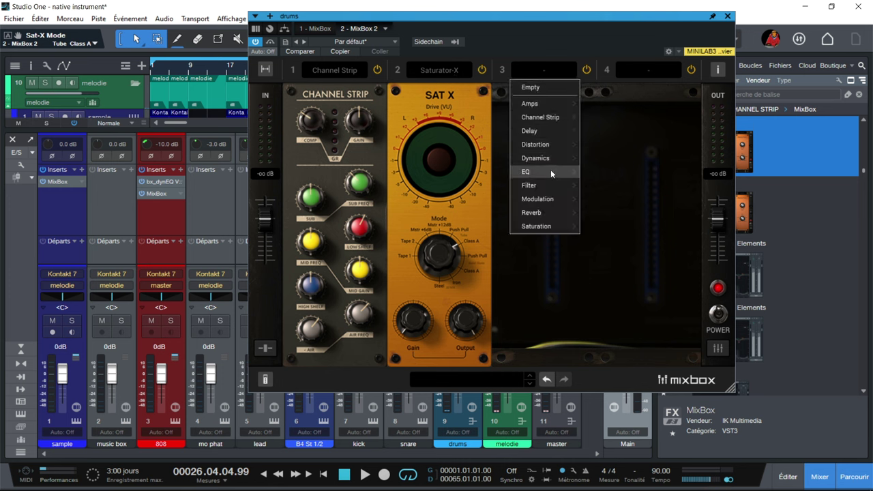
mouse_move(549, 160)
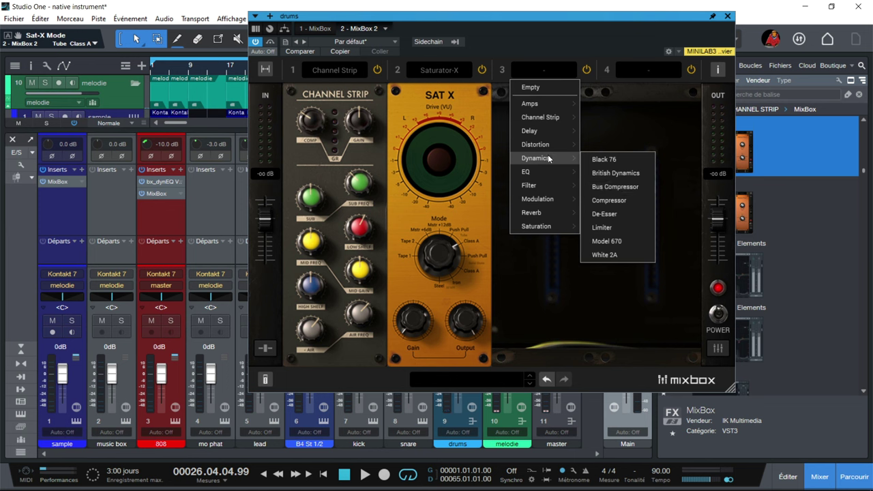
click(604, 160)
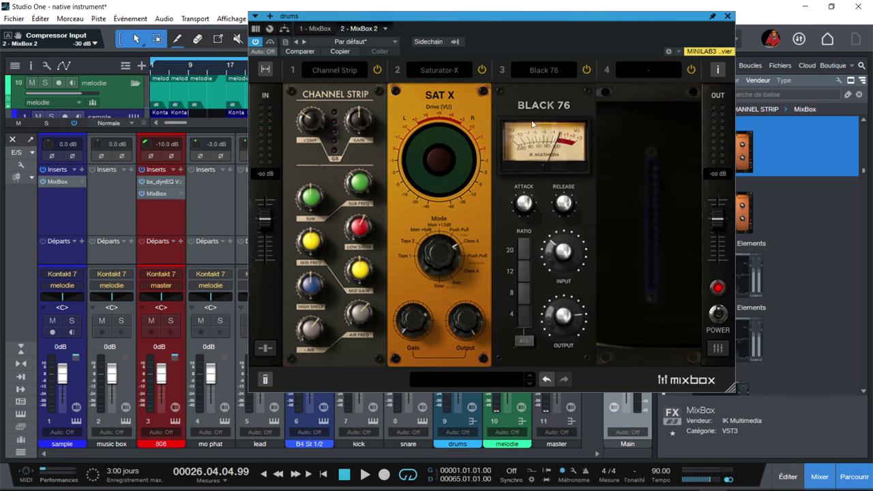
Step: Try enabling sidechain for slot 3 and for the plug-in input, and check which channels can feed it
click(718, 348)
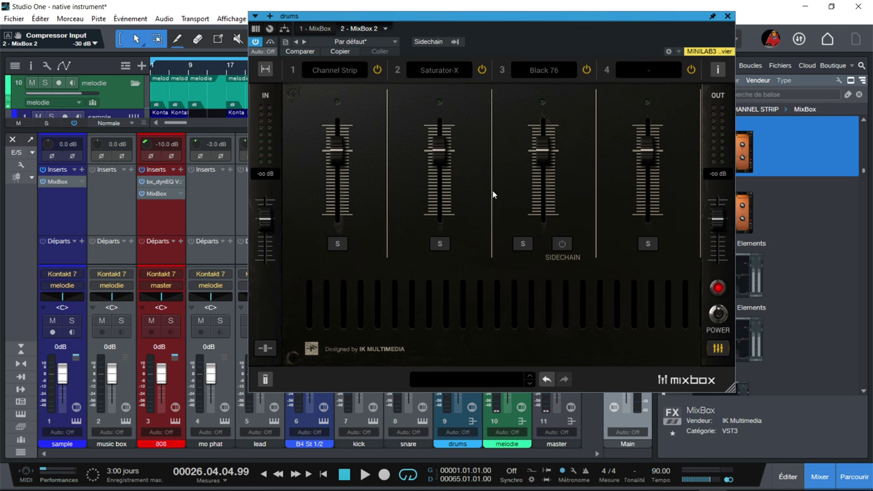
click(562, 244)
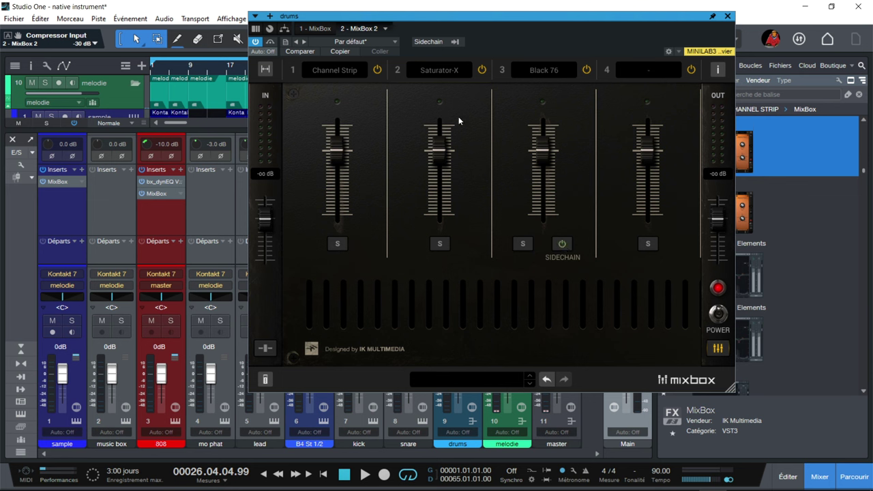
click(430, 41)
click(455, 43)
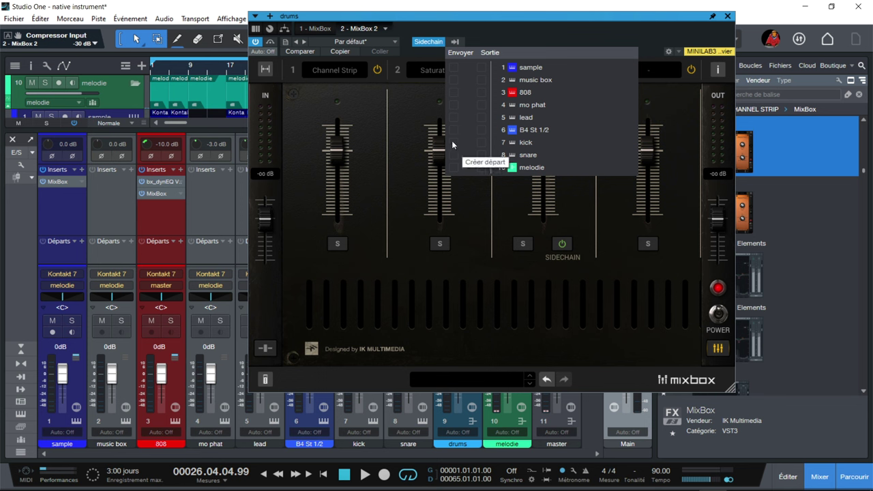
click(428, 42)
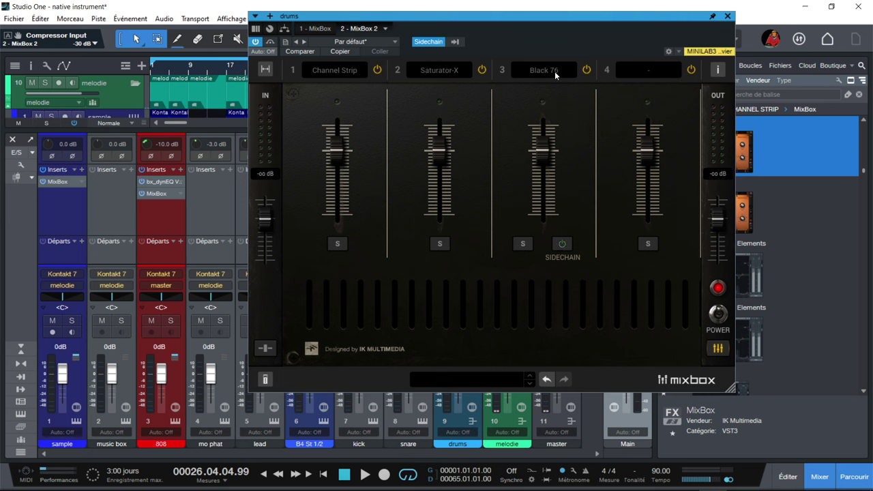
Step: Replace the slot 3 module with British Dynamics and return from the slot faders to the module view
click(530, 71)
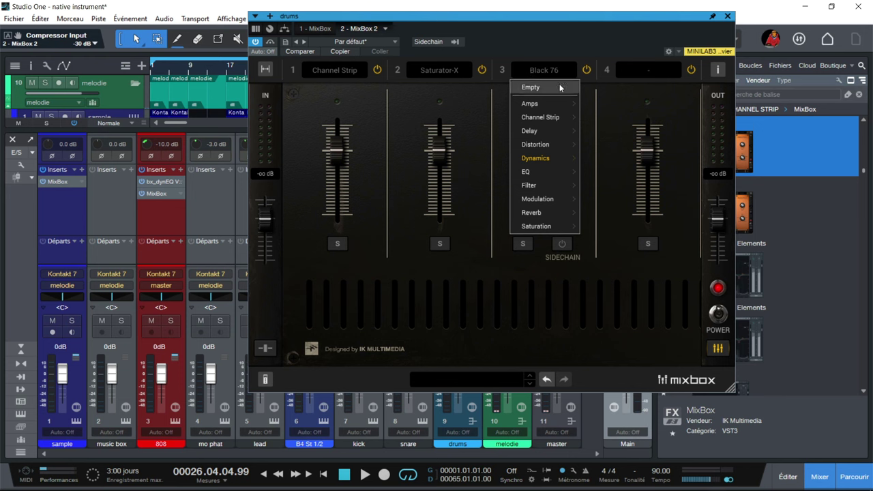
mouse_move(555, 156)
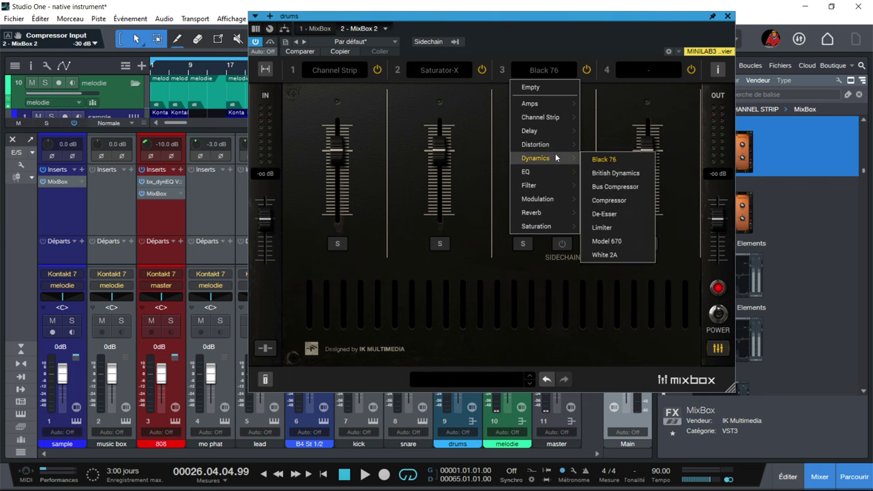
click(610, 173)
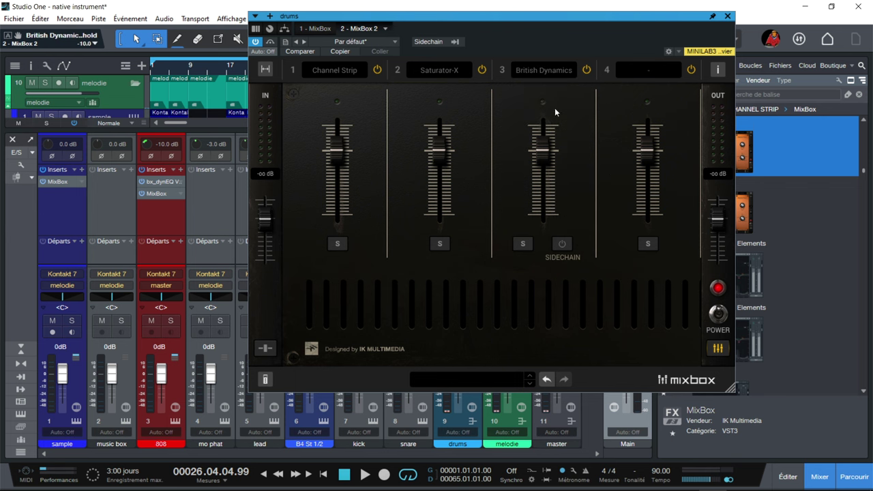
click(719, 348)
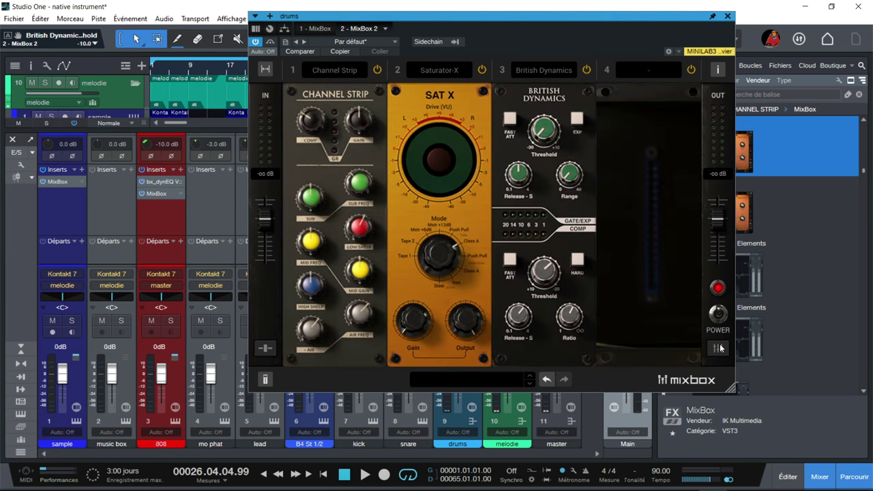
Step: Try the Bus Compressor and Compressor dynamics modules in turn in slot 3
click(552, 67)
mouse_move(553, 160)
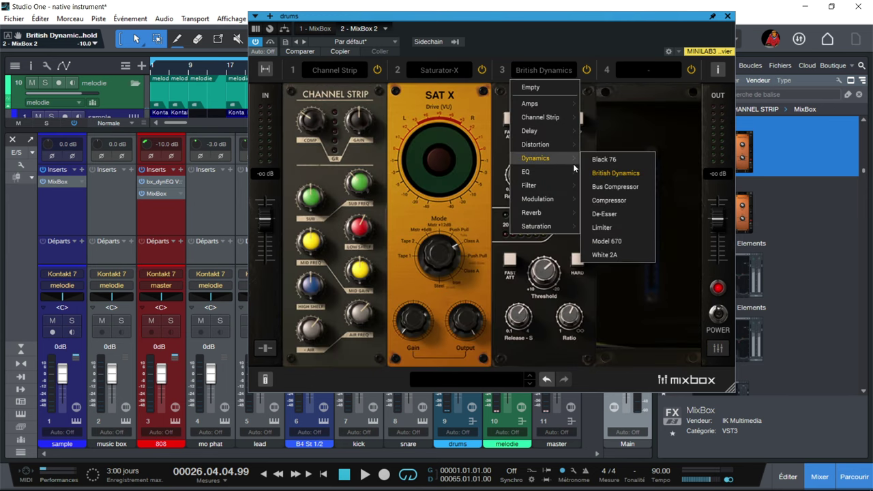
click(613, 188)
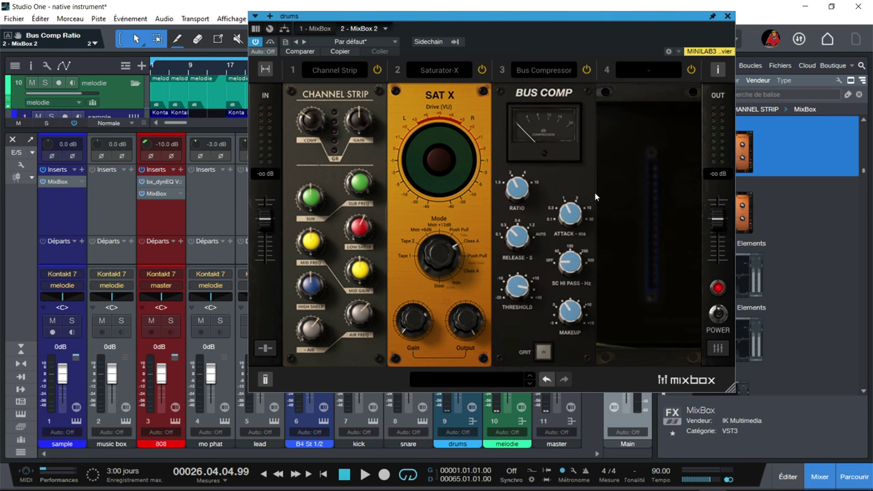
click(540, 69)
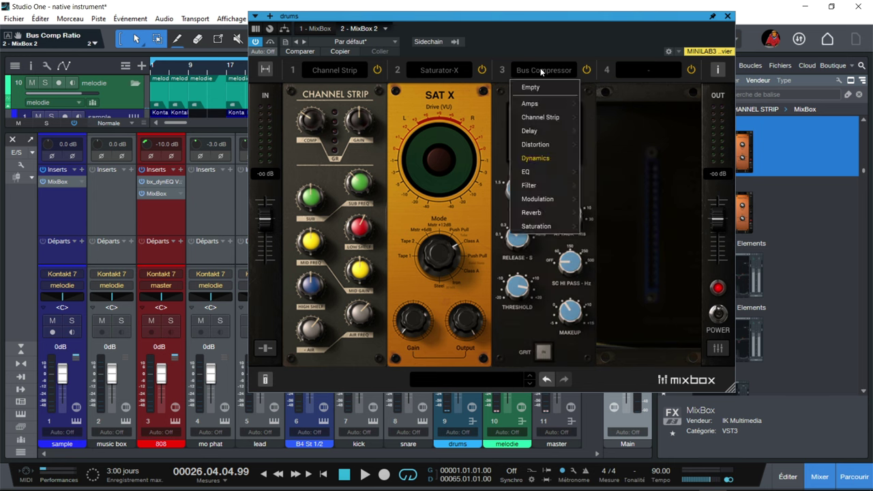
mouse_move(567, 171)
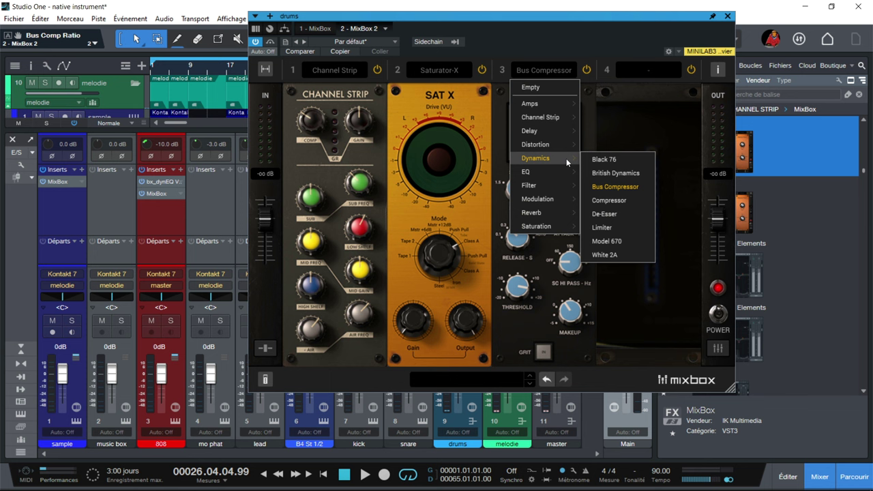
click(609, 201)
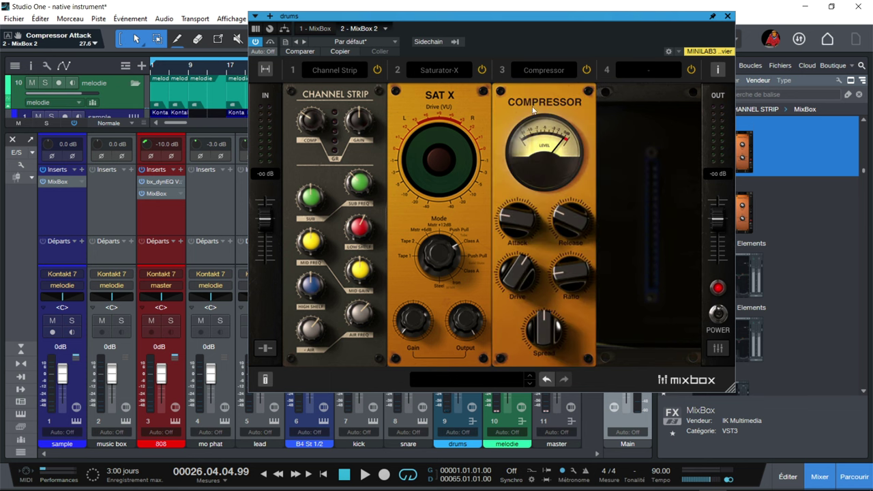
Step: Replace the Compressor in slot 3 with the Limiter module
click(546, 72)
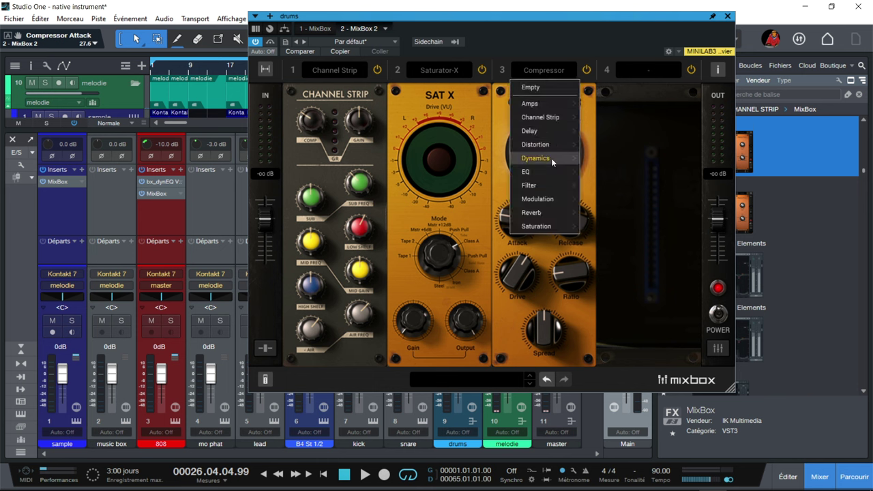
mouse_move(551, 158)
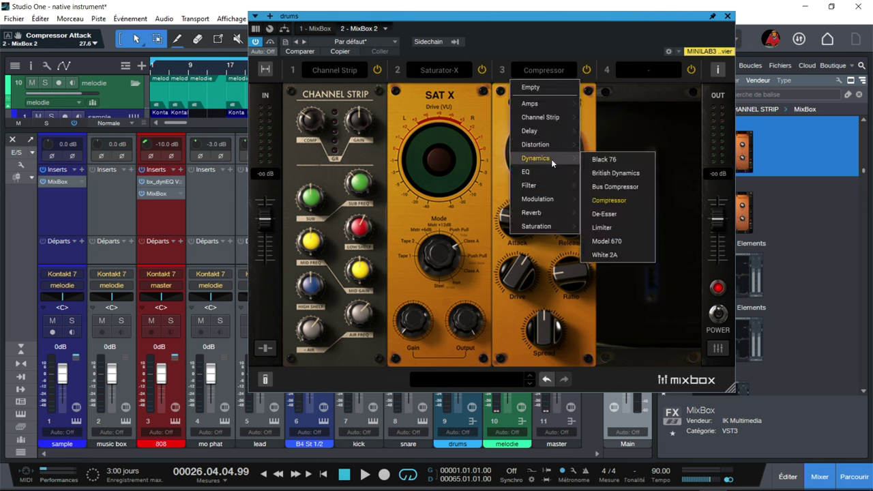
click(614, 228)
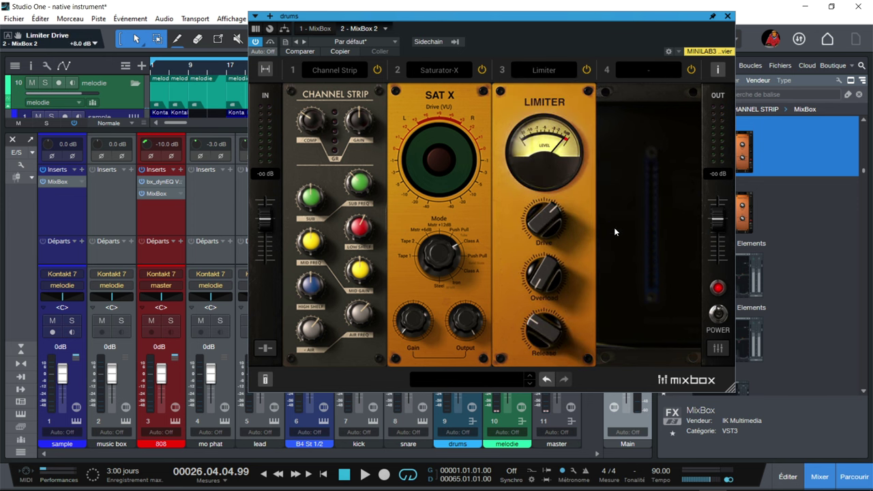
Step: Load the Model 670 dynamics module into slot 3 and show the level and sidechain controls of the slots
click(546, 71)
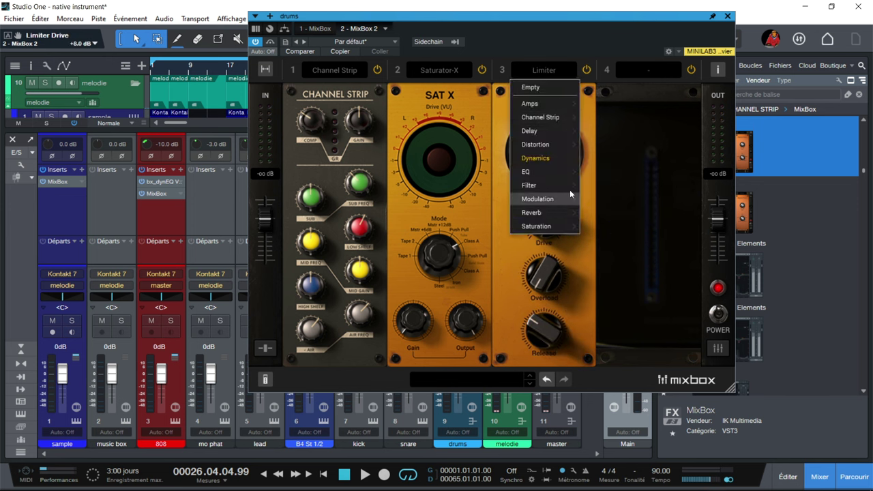
mouse_move(557, 160)
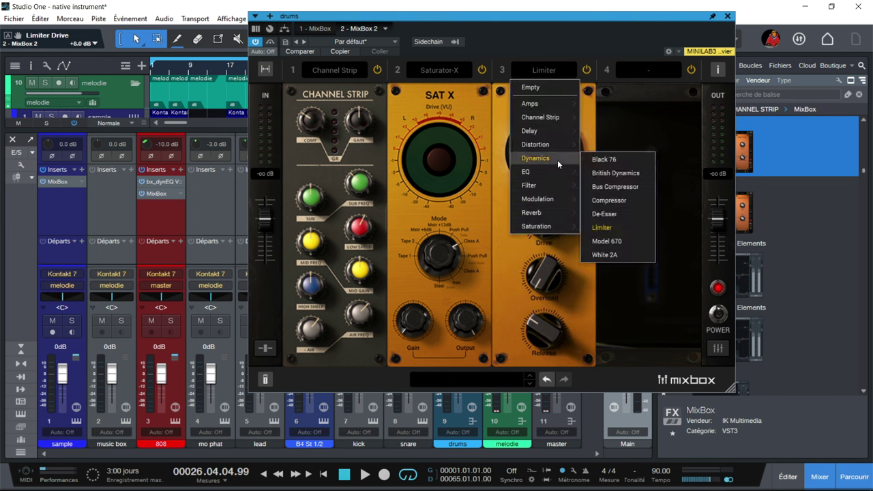
click(626, 246)
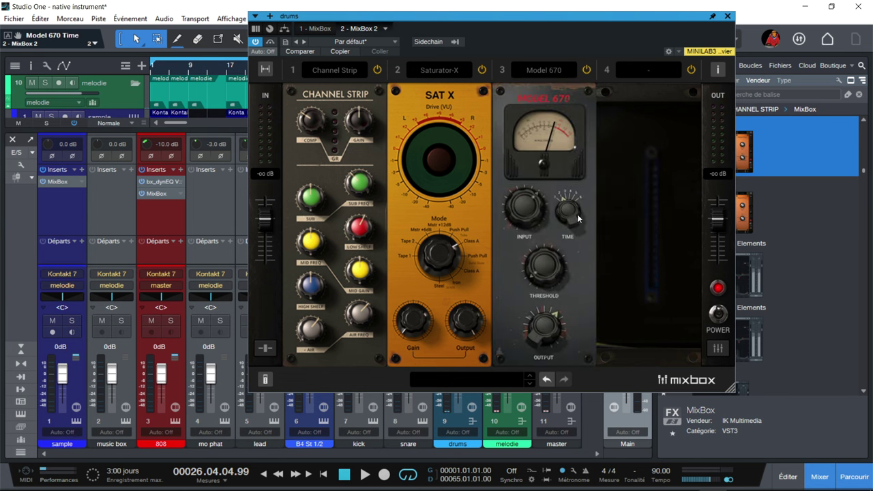
click(719, 349)
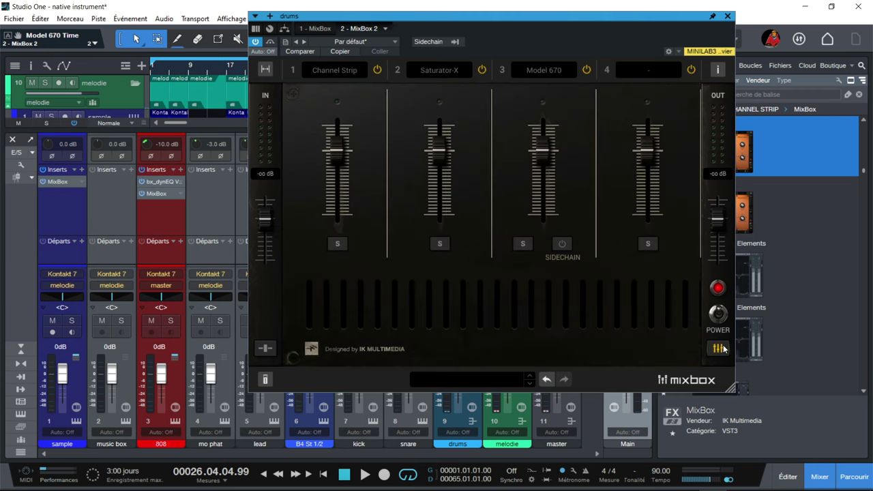
Step: Return from the slot faders to the module view and replace the Model 670 in slot 3 with the White 2A dynamics module
click(718, 348)
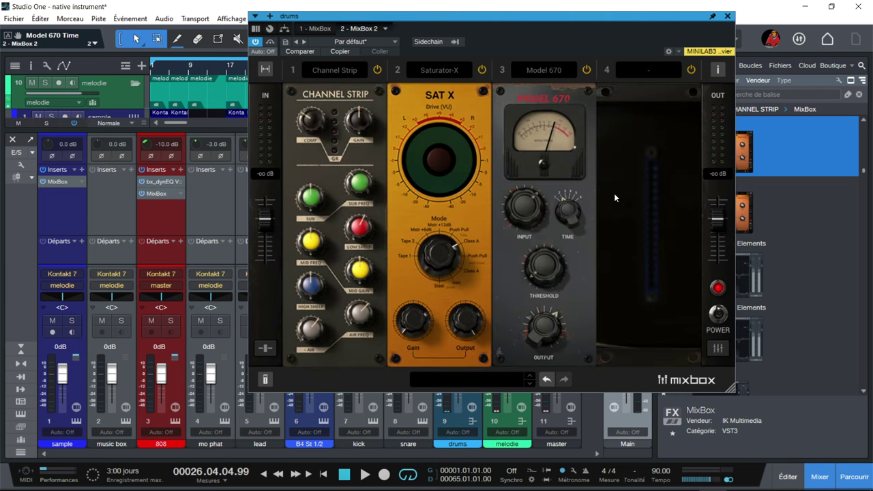
click(549, 73)
mouse_move(555, 155)
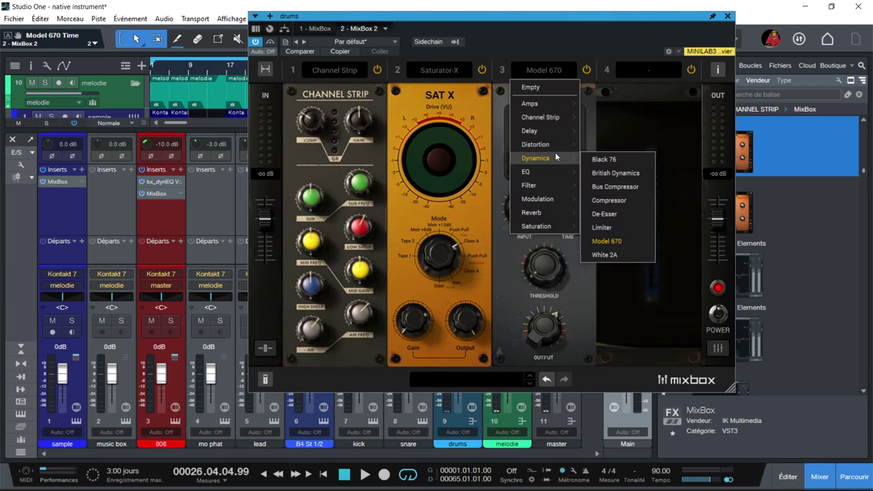
click(604, 254)
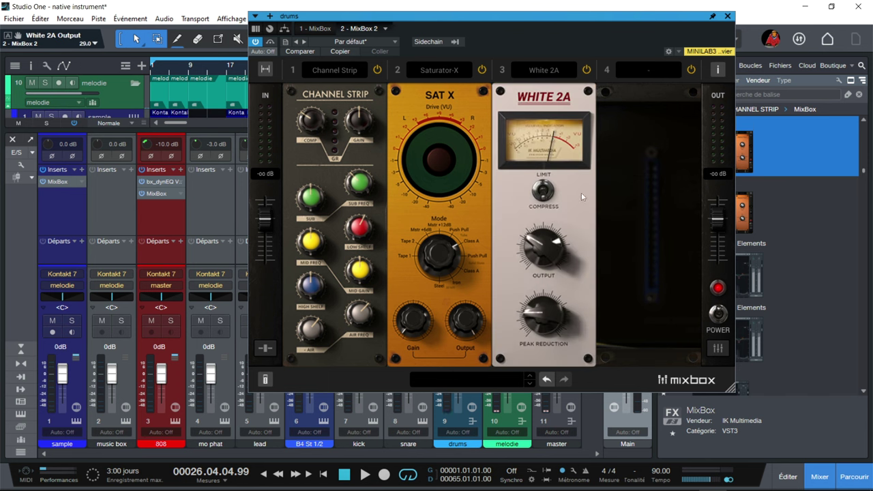
Step: Try the British EQ and EQ PG modules in turn in slot 3
click(540, 69)
mouse_move(562, 172)
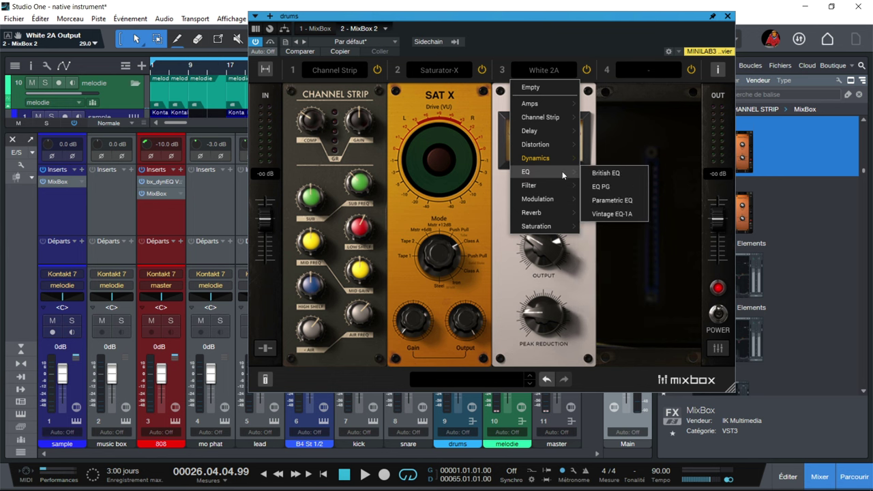
click(610, 172)
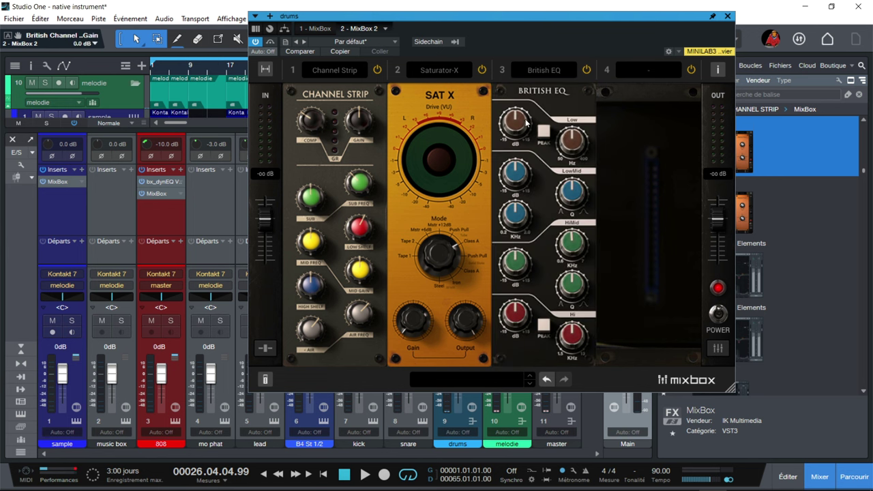
click(544, 70)
mouse_move(559, 164)
click(595, 164)
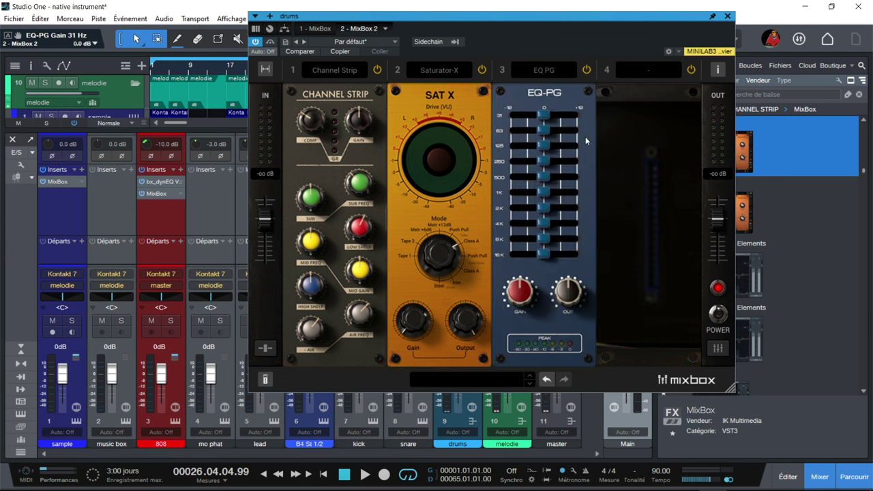
Step: Replace the EQ PG in slot 3 with the Parametric EQ module
click(554, 71)
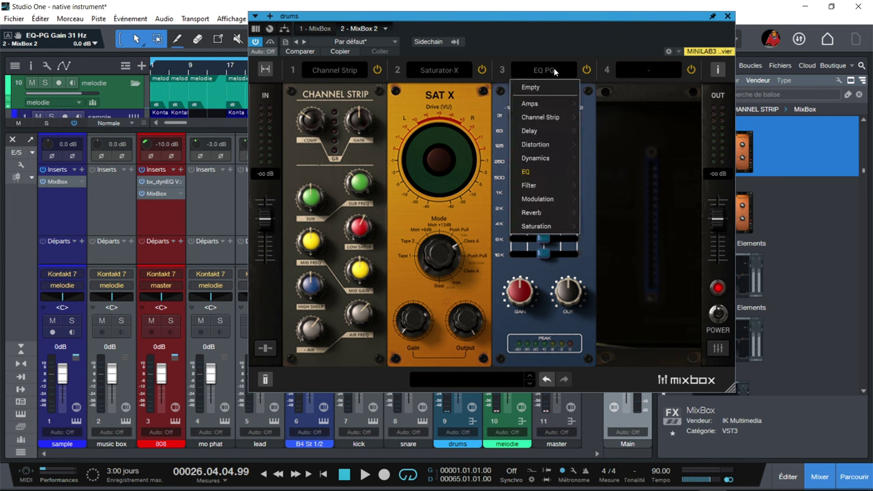
mouse_move(553, 171)
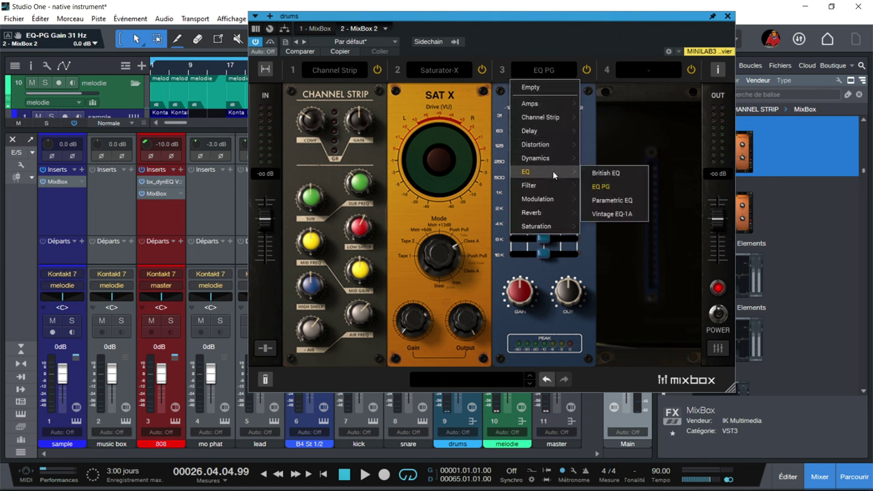
click(606, 199)
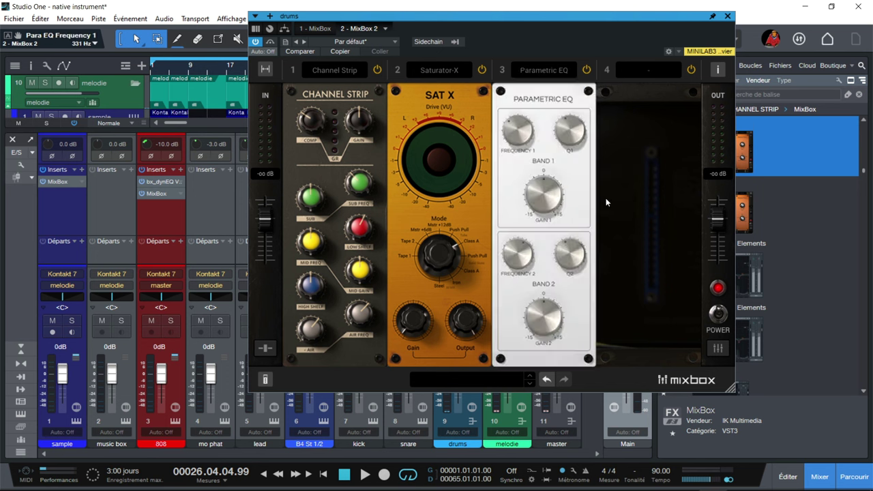
Step: Load the Vintage EQ-1A into slot 3, with the high-frequency boost at 6.0 and the KPS selector at 3
click(545, 70)
mouse_move(564, 186)
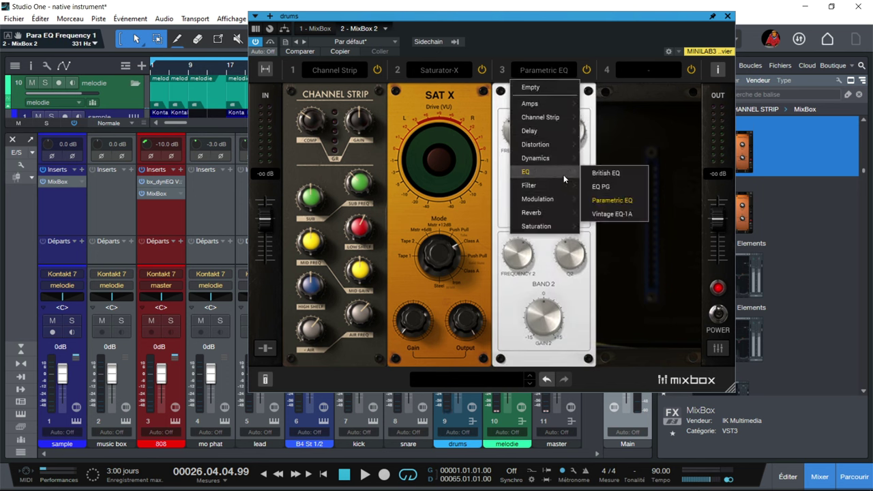
click(607, 214)
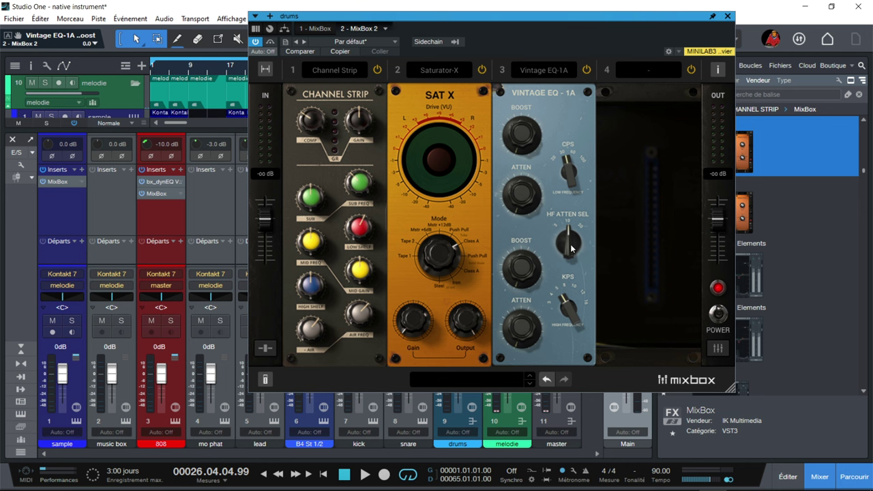
drag(526, 278, 533, 199)
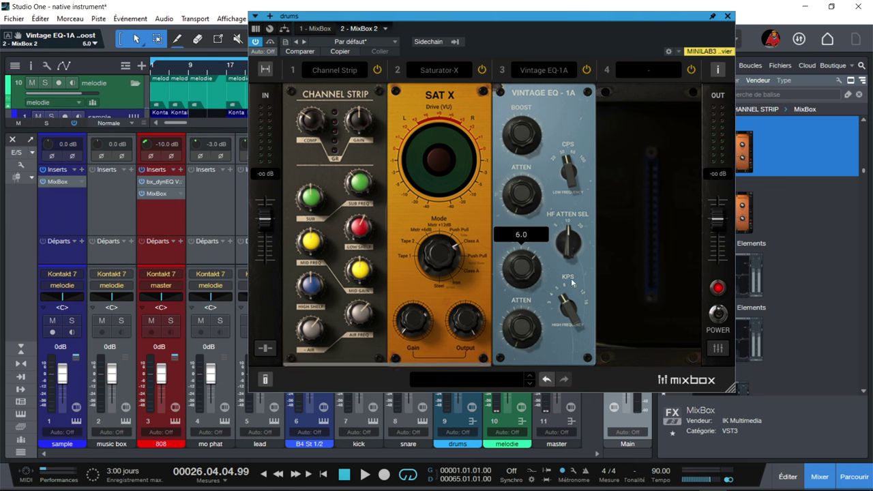
drag(568, 300, 554, 375)
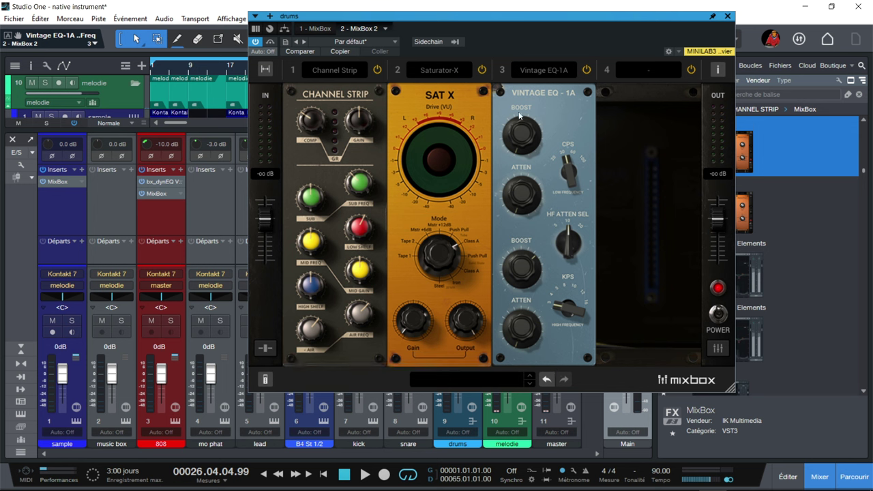
Step: Replace the Vintage EQ-1A in slot 3 with the Env Filter module
click(552, 70)
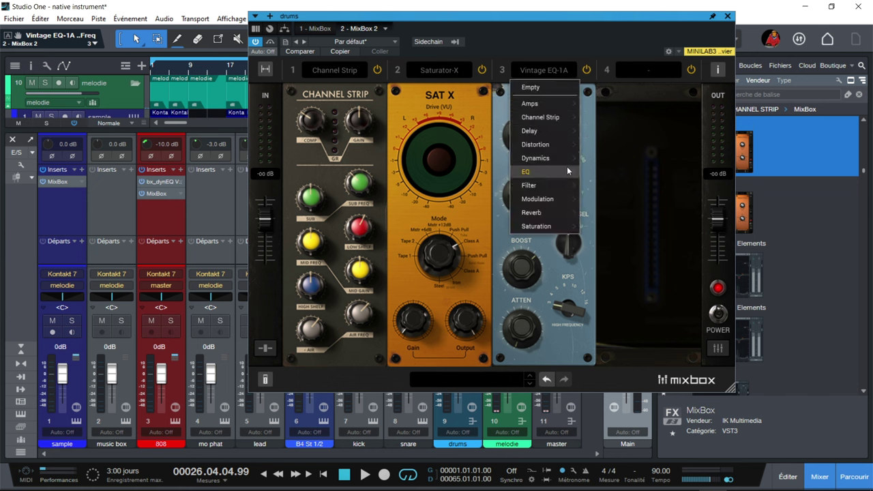
mouse_move(566, 168)
mouse_move(557, 185)
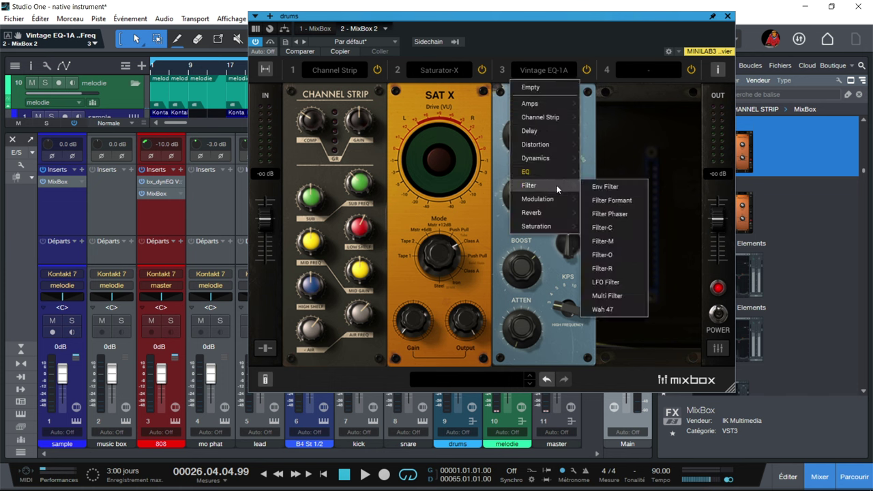
click(607, 186)
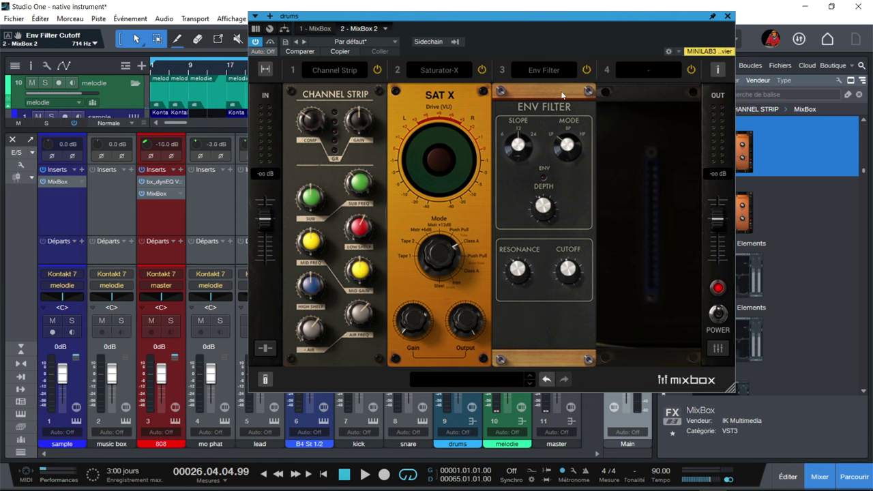
Step: Try the Auto Pan and Rotary modulation modules in turn in slot 3
click(548, 71)
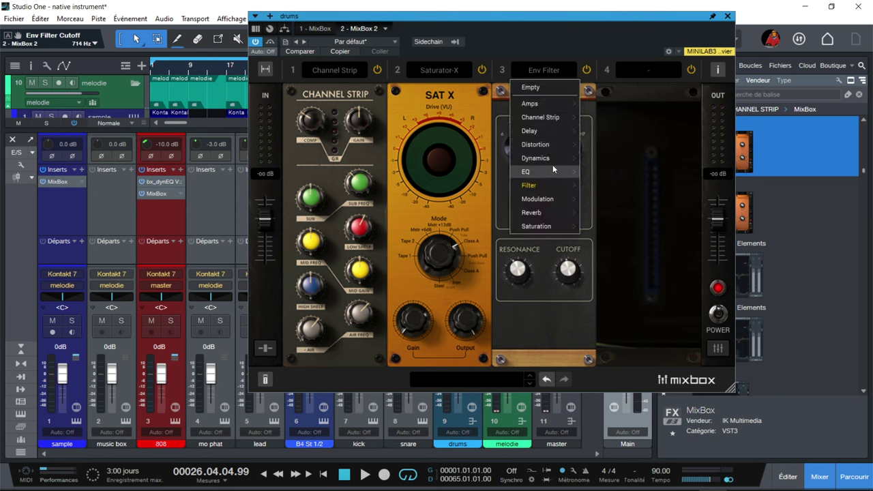
mouse_move(551, 199)
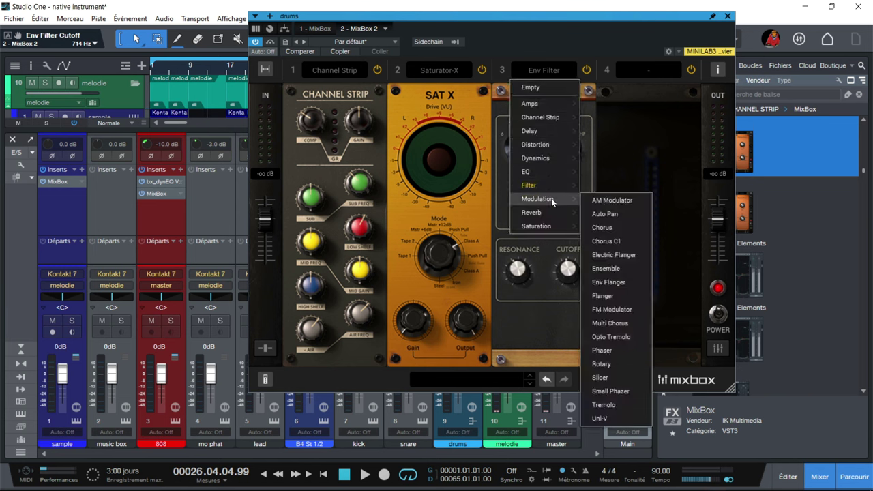
click(616, 215)
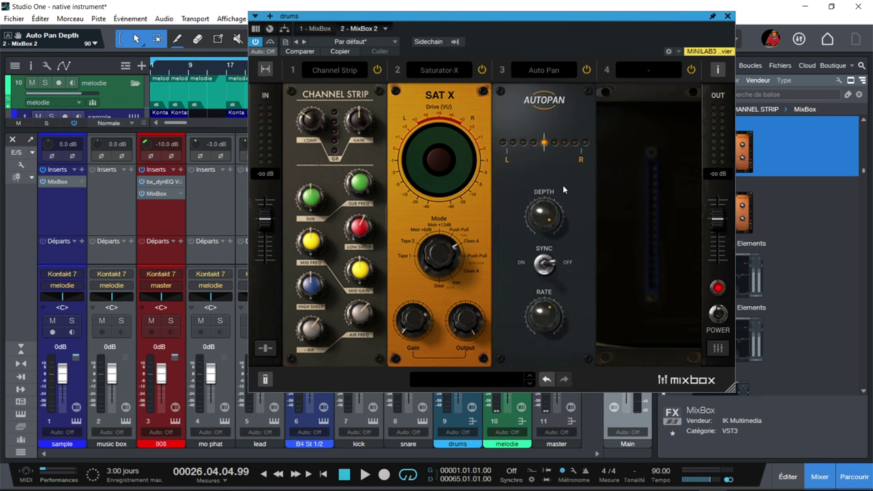
click(560, 69)
mouse_move(563, 201)
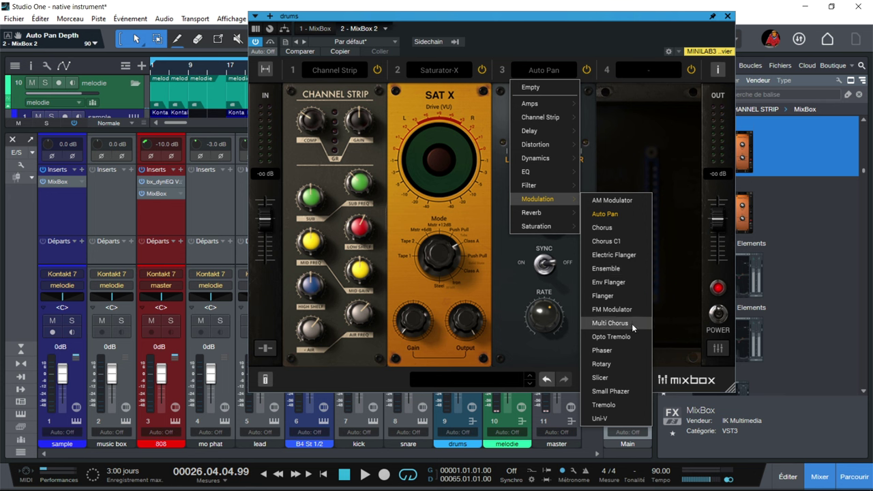
click(631, 364)
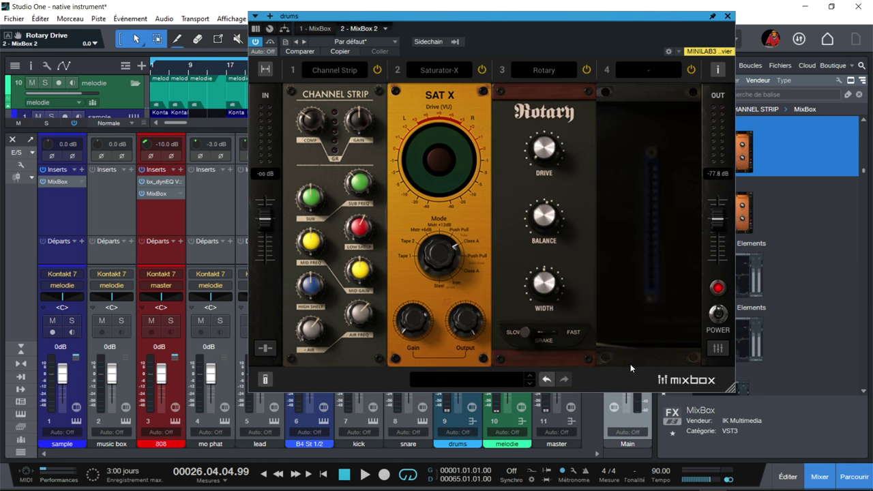
Step: Load the Slicer modulation module into slot 3 and set its pattern to 35
click(545, 70)
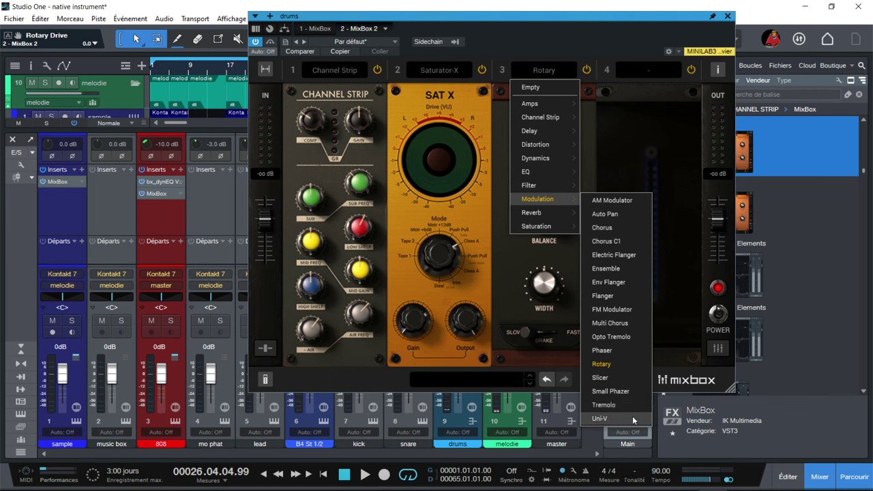
click(629, 379)
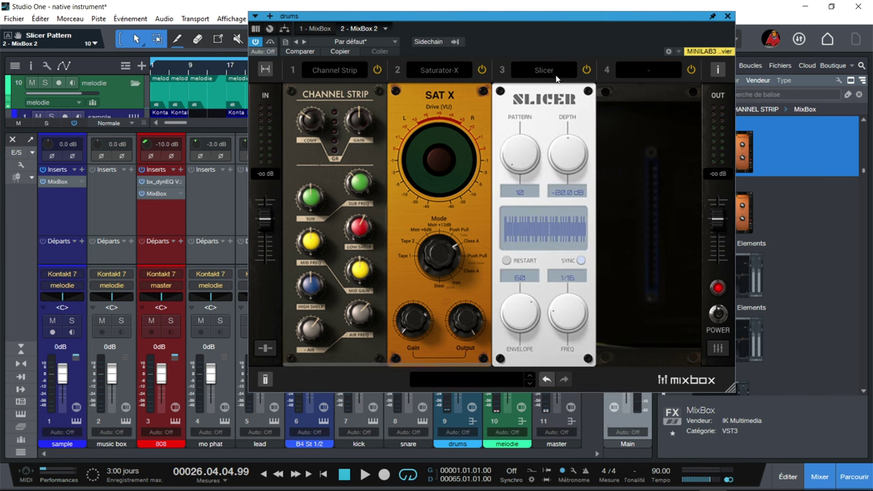
scroll(531, 144, up, 3)
scroll(531, 144, up, 10)
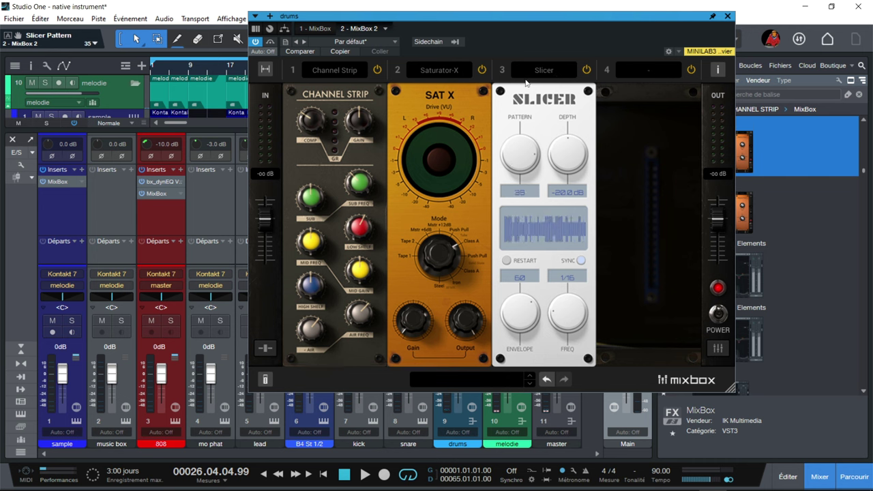
click(545, 68)
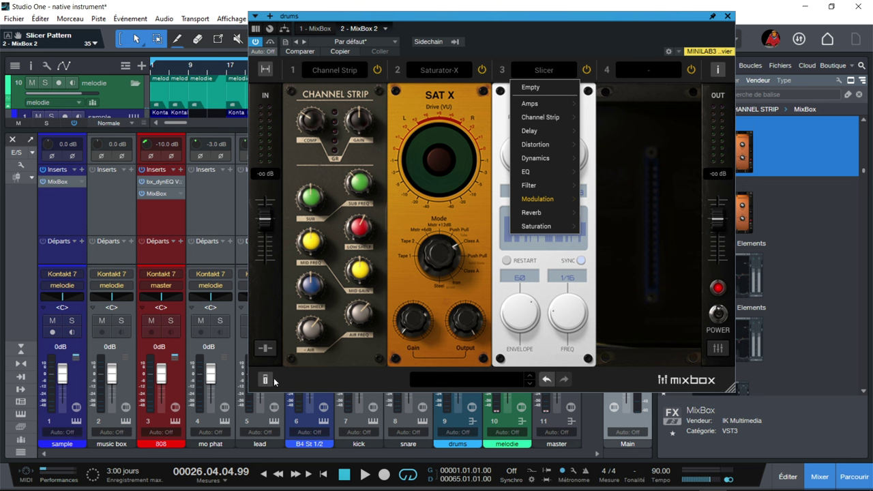
click(641, 302)
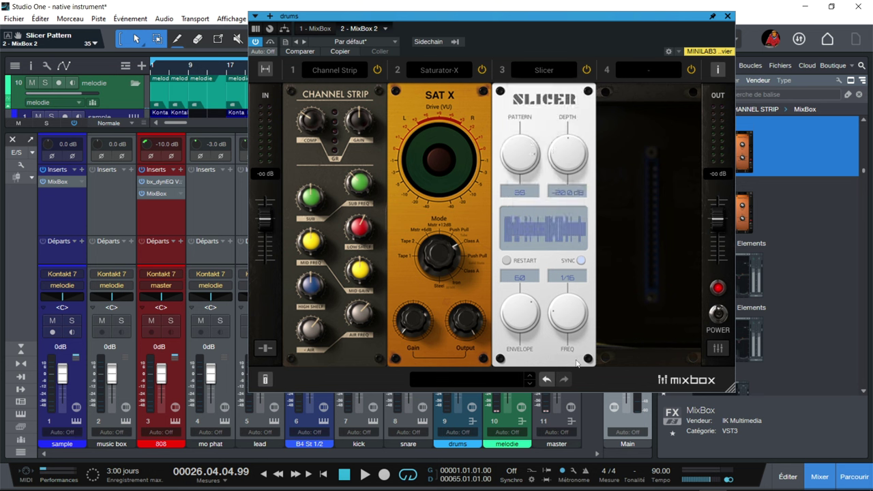
Step: Browse the Bass and Drums rack presets and load the Trap Dirty Hat drum preset
click(481, 378)
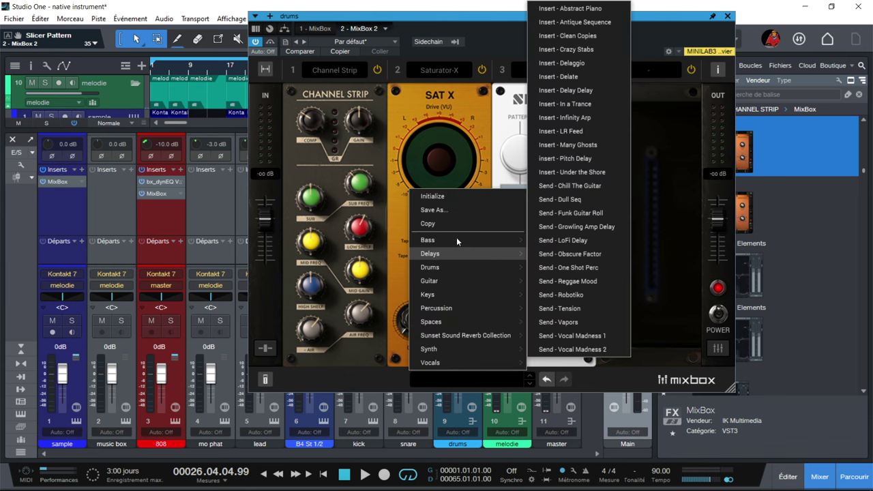
mouse_move(453, 241)
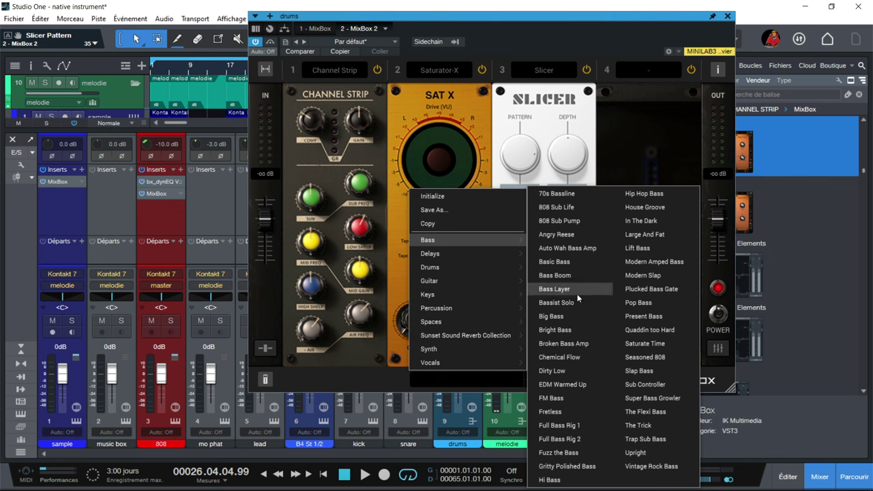
mouse_move(468, 266)
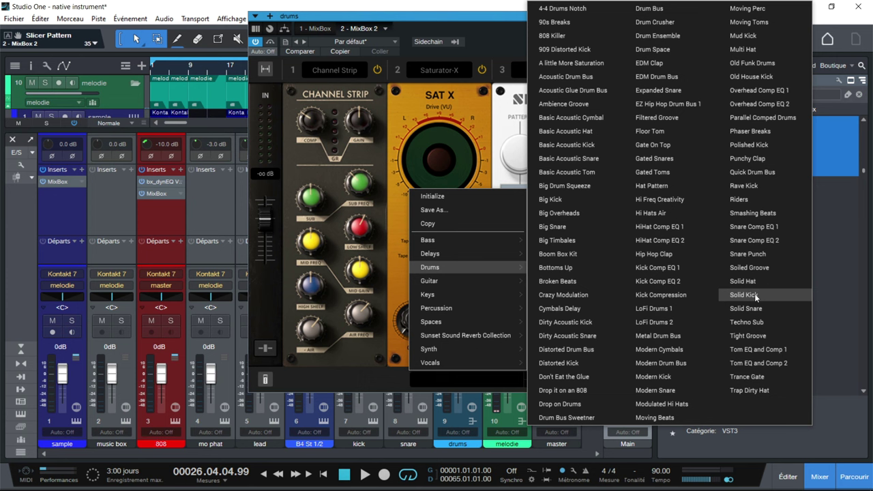
click(759, 391)
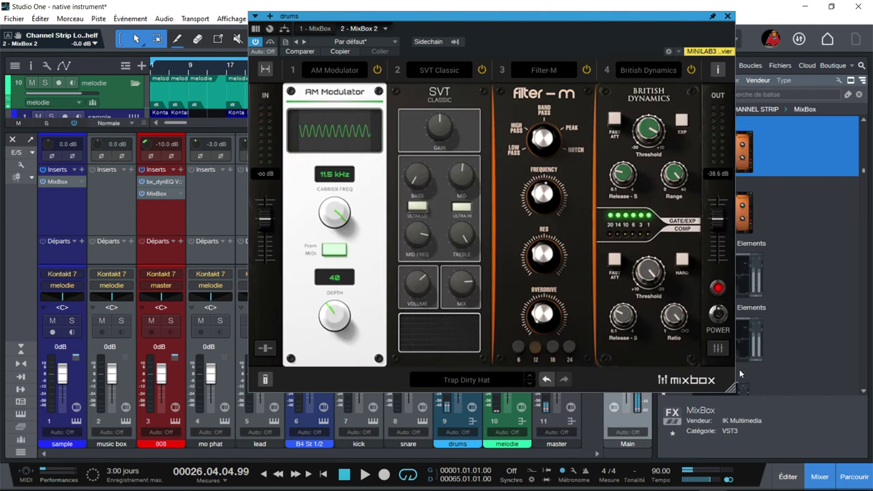
Step: Load the drum rack presets Parallel Comped Drums and Boom Box Kit in turn
click(478, 380)
click(478, 379)
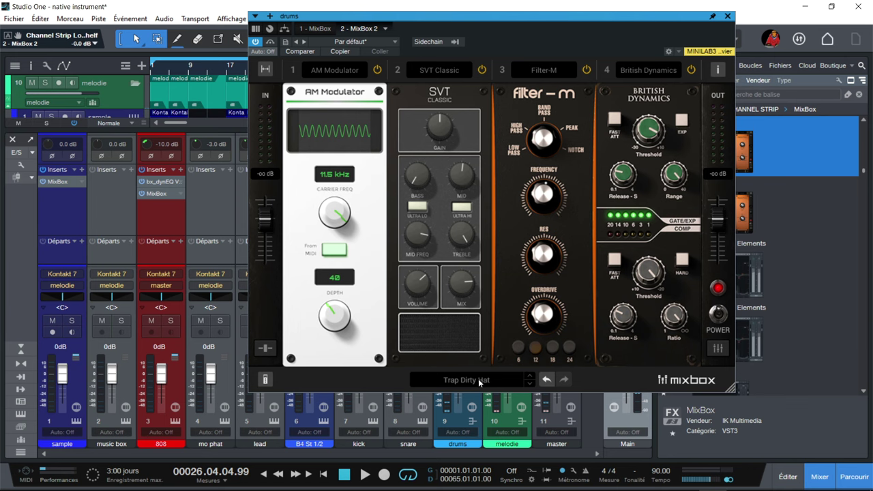
click(479, 379)
mouse_move(456, 282)
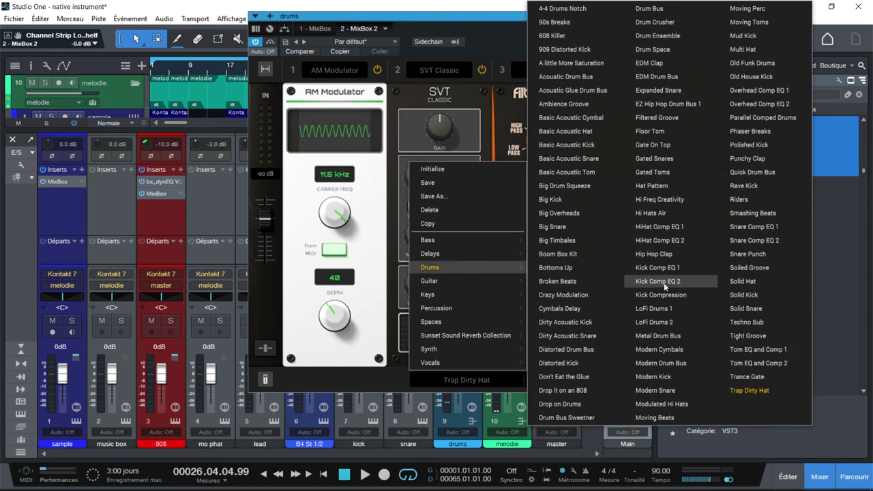
click(752, 119)
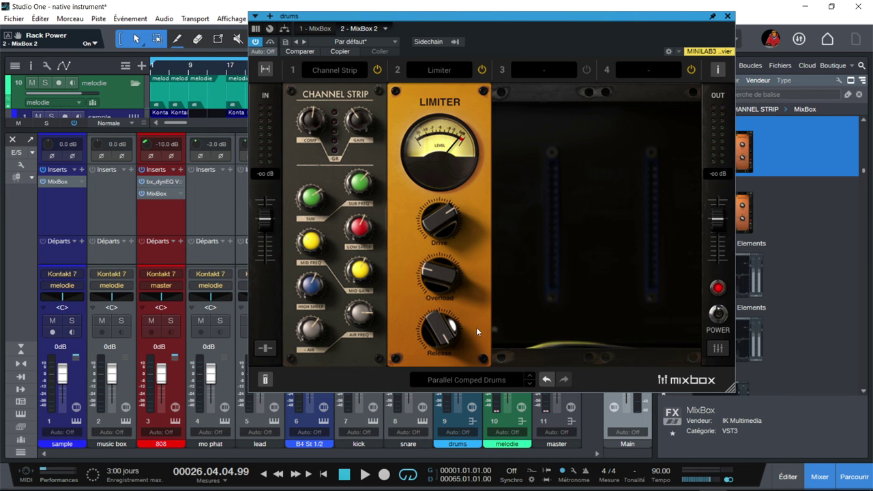
click(485, 379)
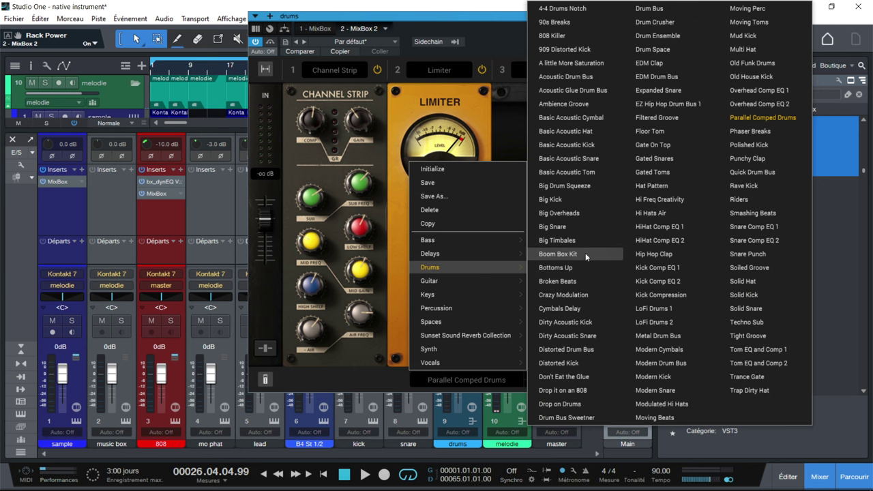
click(584, 254)
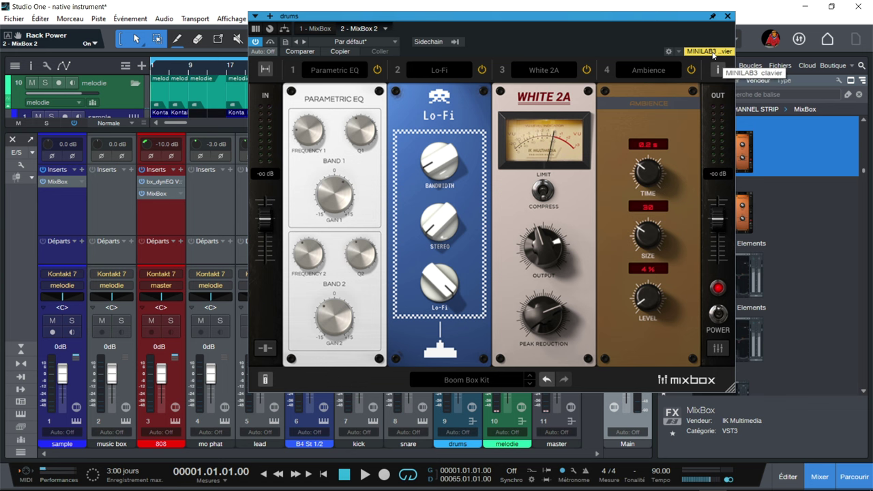
Step: Solo the drums bus, start playback and bring its MixBox 2 insert back into view
click(727, 16)
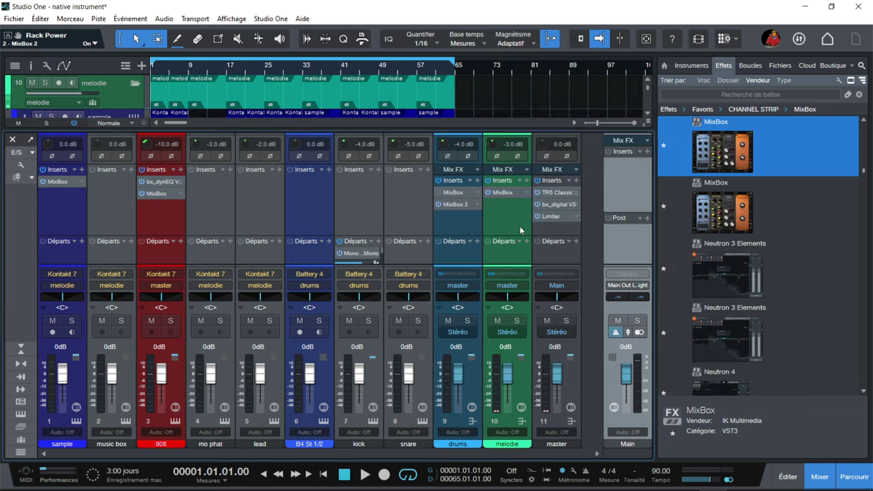
click(466, 320)
key(space)
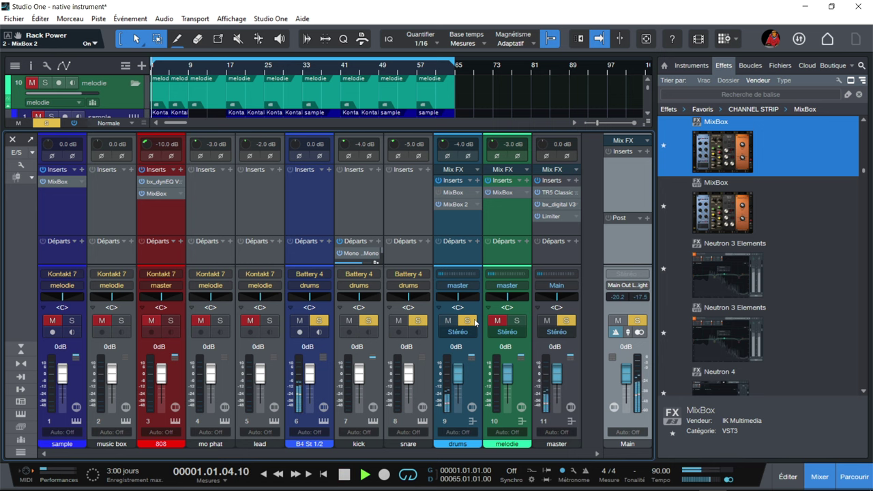
click(464, 205)
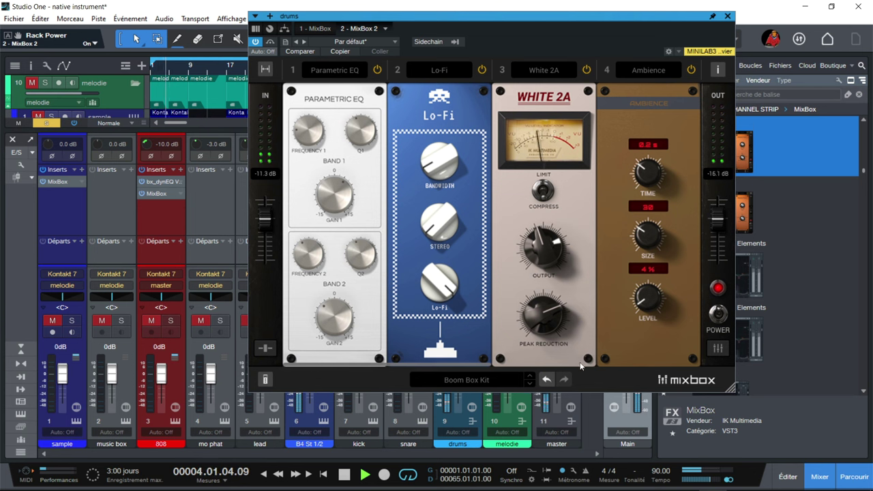
Step: Reveal the per-slot dry/wet mix controls and reduce all four slots, with Lo-Fi at 58% and Ambience at 62%
click(265, 348)
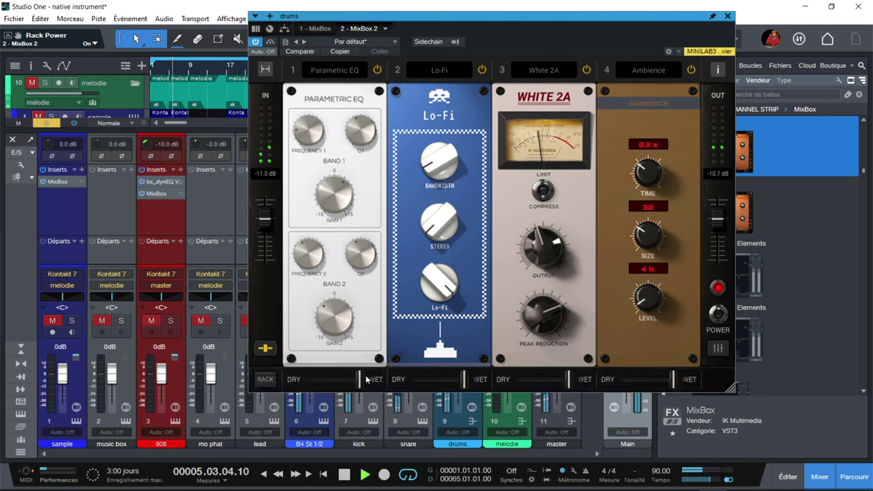
drag(361, 384, 330, 382)
drag(463, 384, 441, 385)
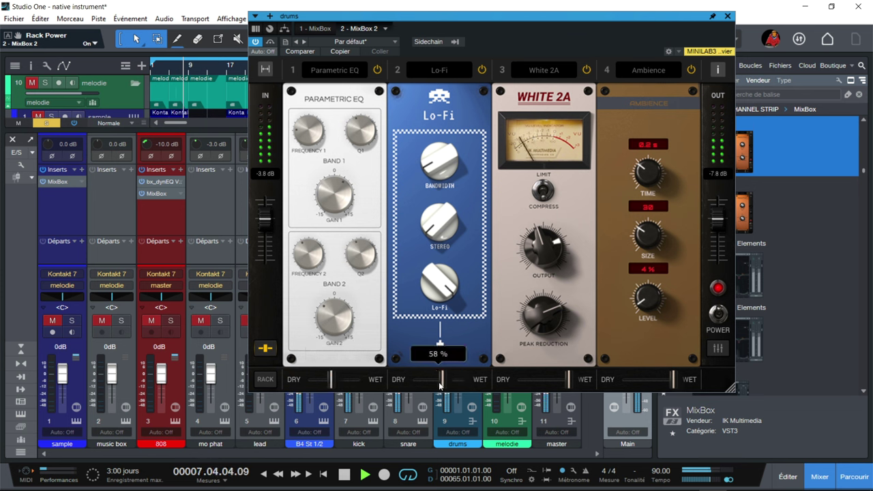
drag(564, 386, 543, 390)
drag(674, 391, 652, 391)
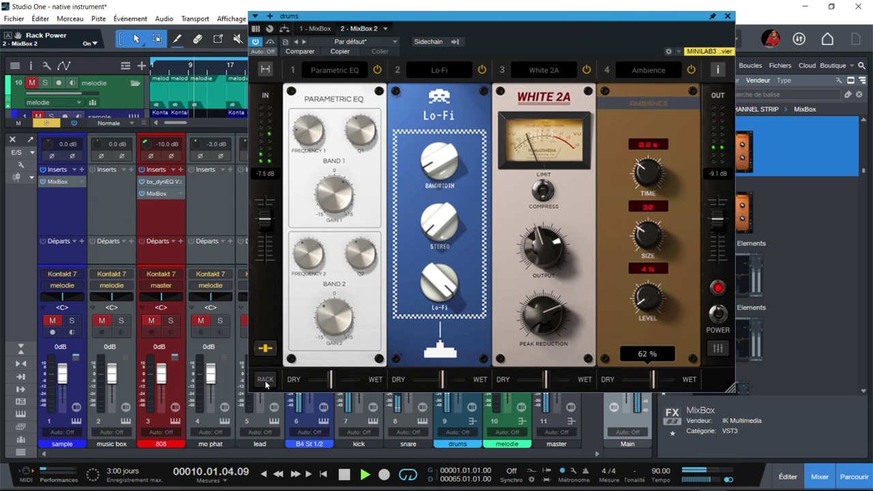
Step: Switch the dry/wet control to the whole rack and set its mix to 50%
click(264, 381)
drag(544, 383, 490, 382)
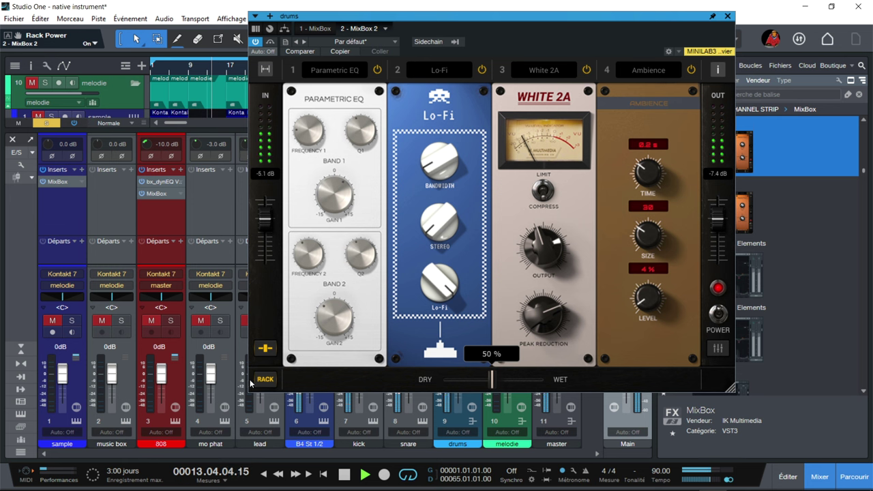
click(263, 350)
click(265, 349)
click(265, 348)
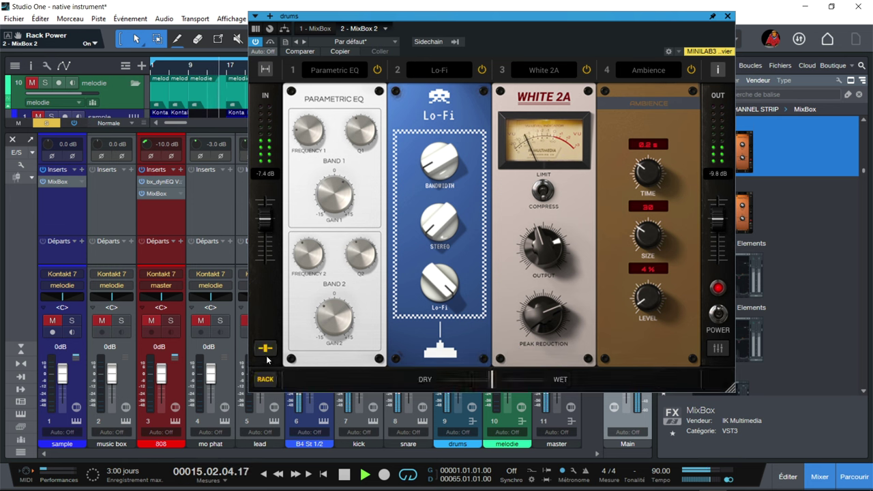
click(265, 349)
click(265, 349)
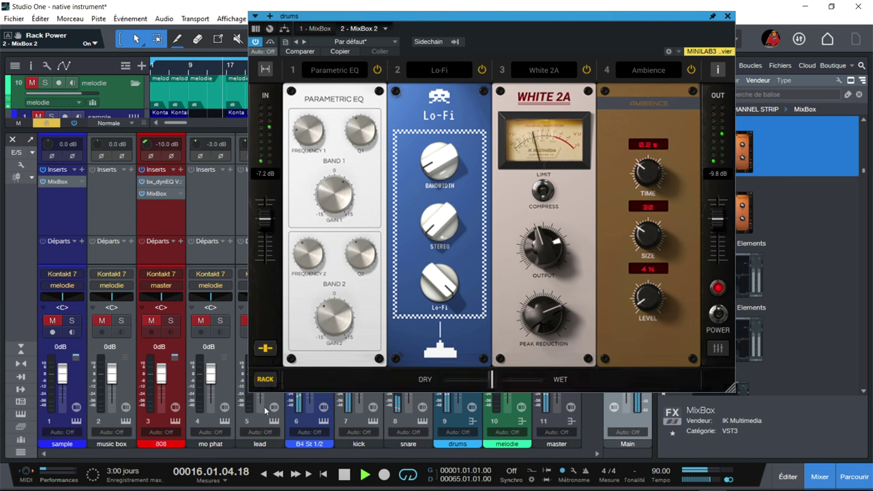
Step: Return to per-slot mixing and set Lo-Fi to 100% wet, Stereo 73 and Lo-Fi amount 65, with a higher Bandwidth
click(264, 380)
drag(443, 381, 476, 389)
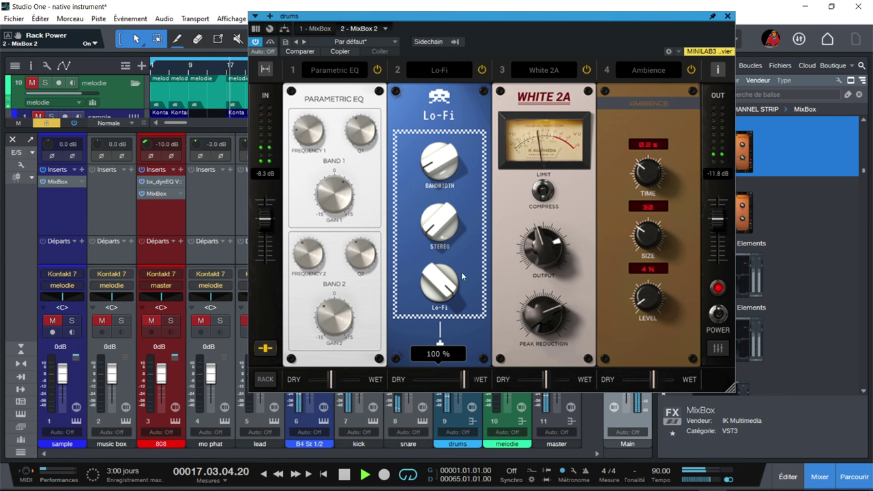
drag(443, 222, 431, 113)
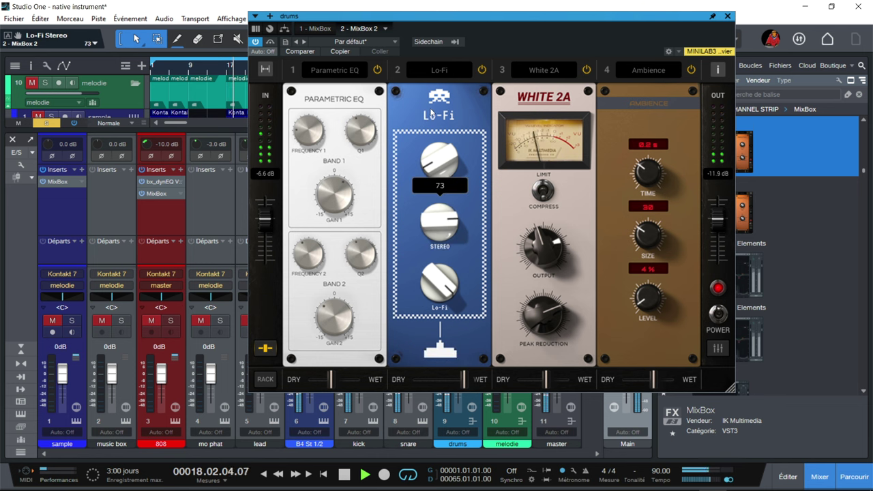
drag(439, 283, 443, 390)
drag(449, 160, 448, 75)
drag(440, 281, 441, 233)
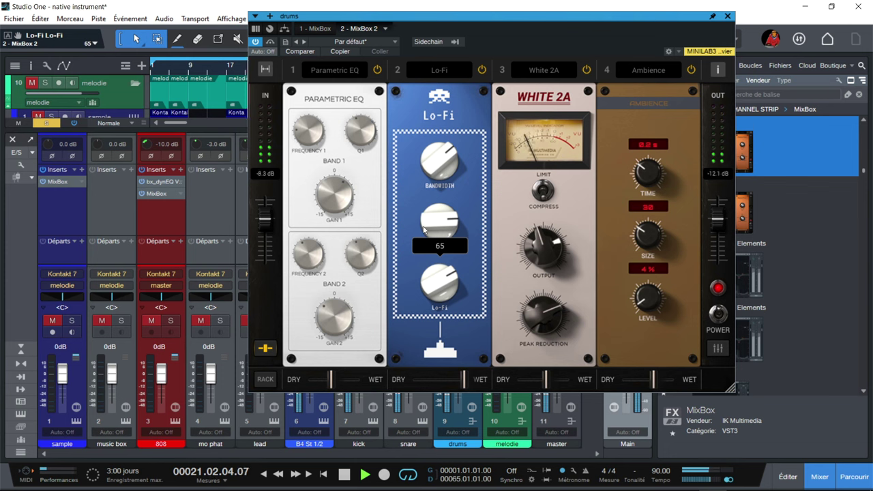
Step: Set the Parametric EQ's Frequency 1 to 147 Hz, Gain 1 to +5.9 dB and Gain 2 to +0.6 dB
drag(309, 135, 309, 126)
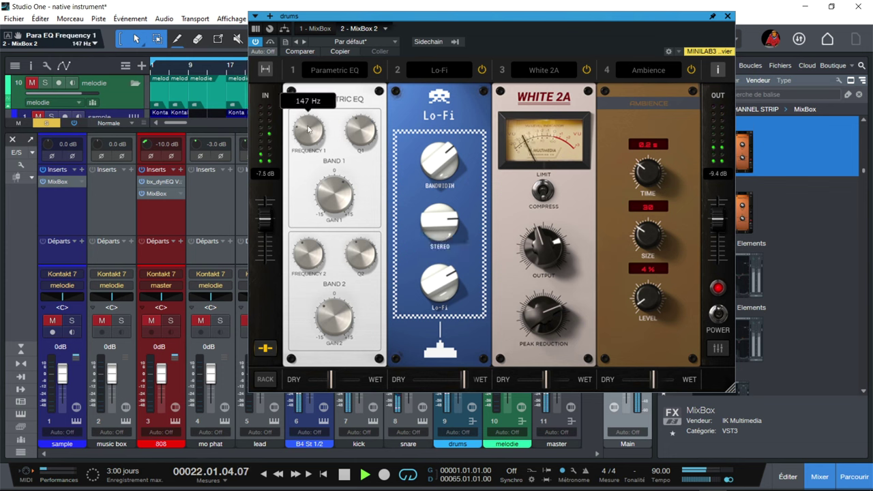
click(330, 195)
drag(329, 195, 328, 175)
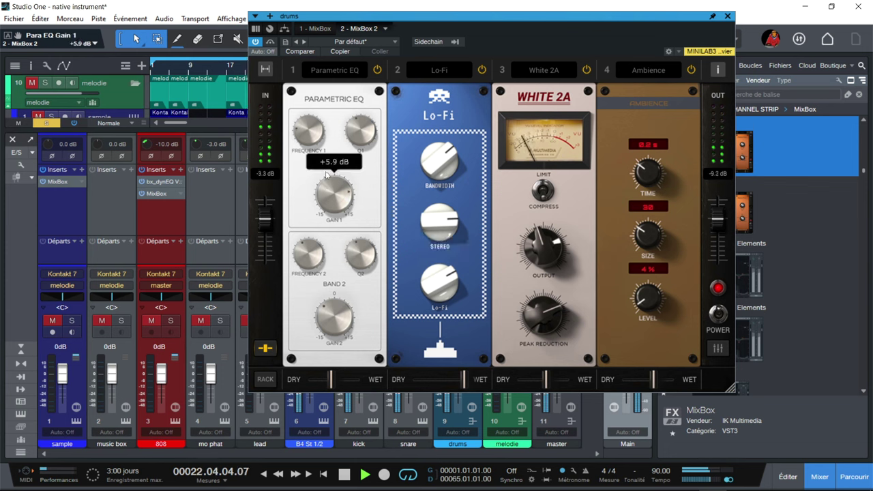
mouse_move(328, 300)
mouse_down()
mouse_move(324, 311)
mouse_move(325, 293)
mouse_up()
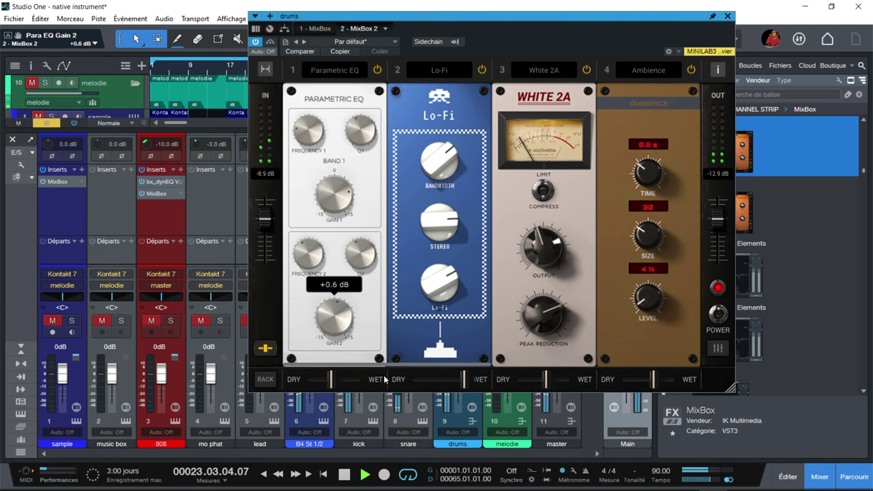
scroll(416, 364, right, 3)
scroll(457, 364, left, 3)
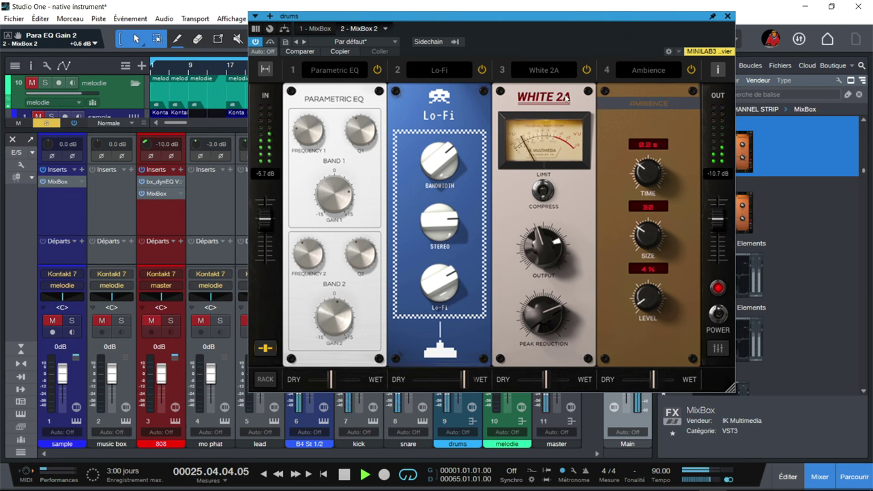
Step: Reorder the modules by moving White 2A to slot 4, swapping Ambience with Lo-Fi, and returning Lo-Fi to slot 2
drag(548, 98, 650, 101)
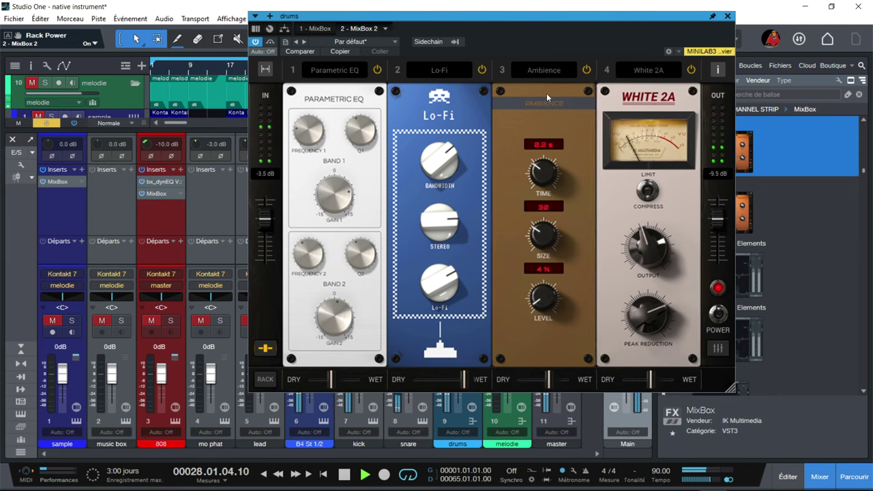
drag(549, 93, 445, 83)
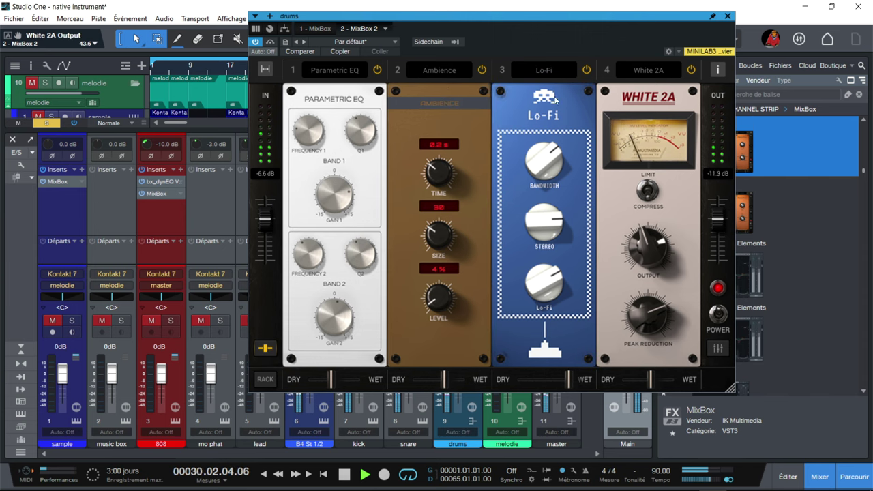
drag(552, 99, 413, 102)
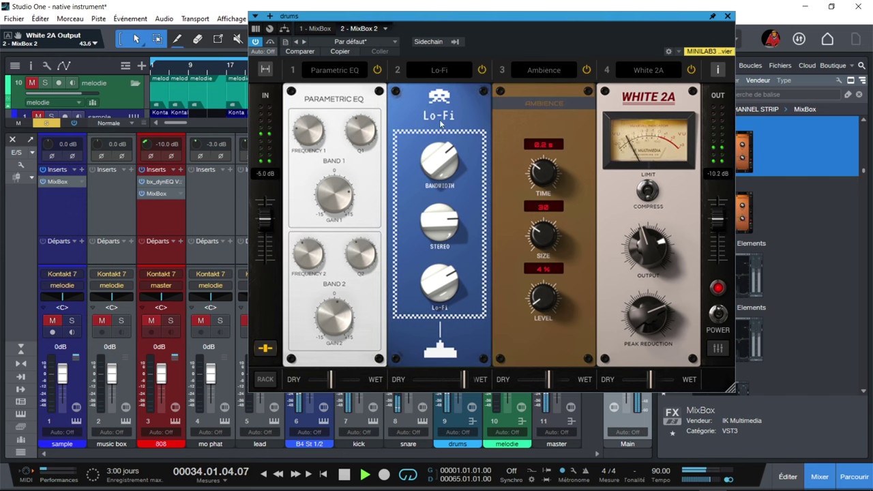
Step: Raise White 2A's output to 58.9 while comparing with the rack bypassed, and set Lo-Fi's dry/wet mix to 79%
click(718, 315)
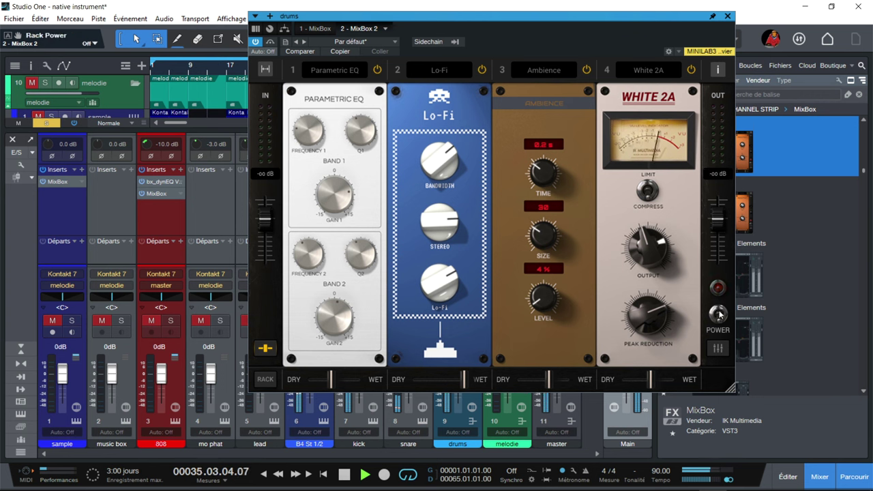
click(718, 315)
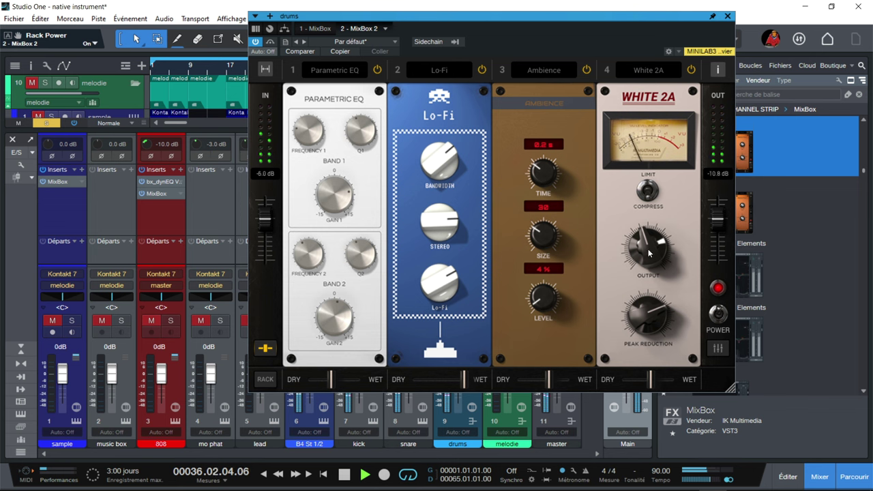
mouse_move(648, 253)
drag(647, 248, 648, 236)
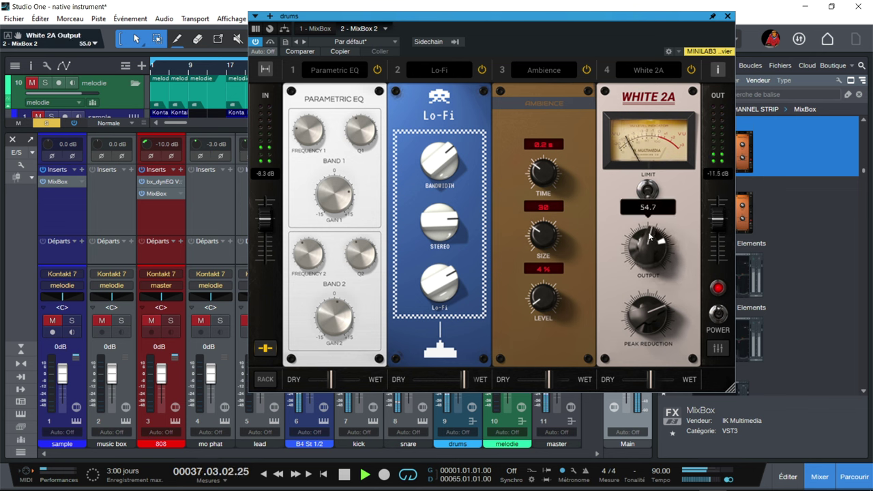
click(718, 315)
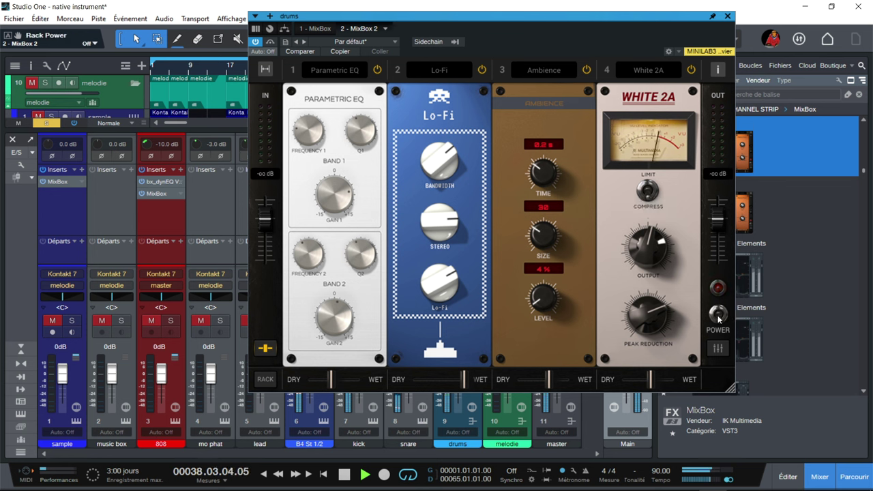
click(719, 315)
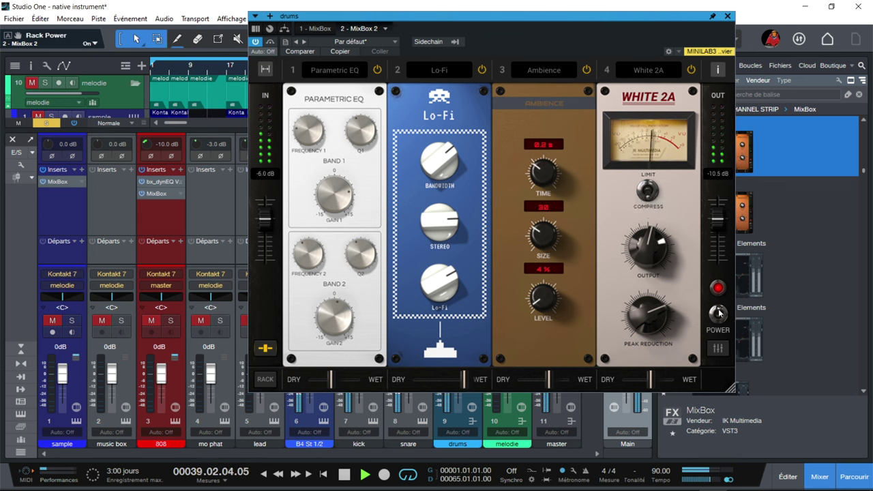
drag(648, 262, 646, 254)
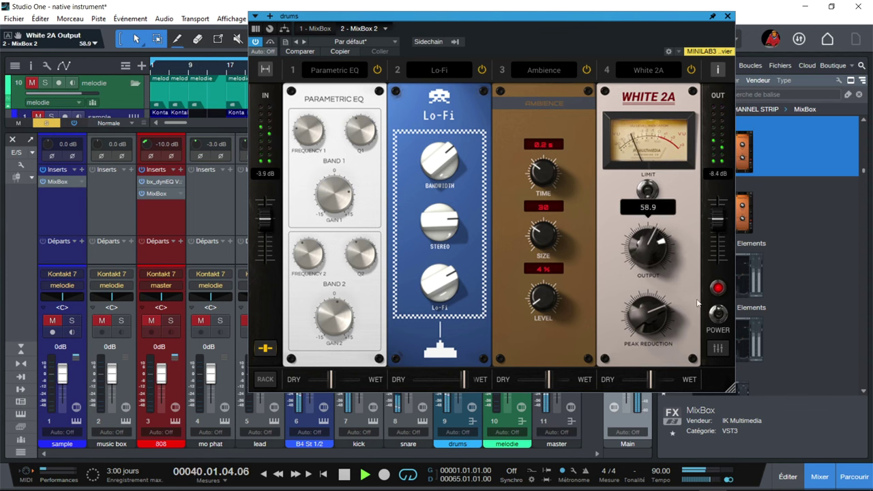
drag(463, 380, 451, 392)
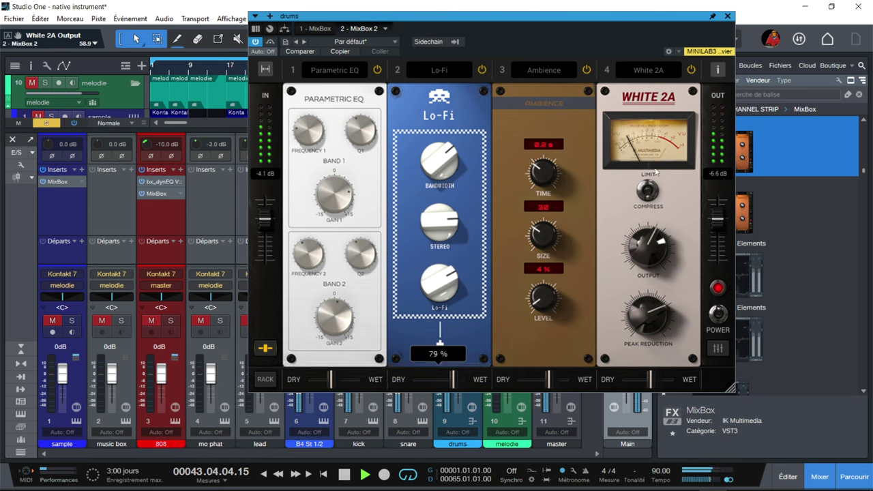
key(space)
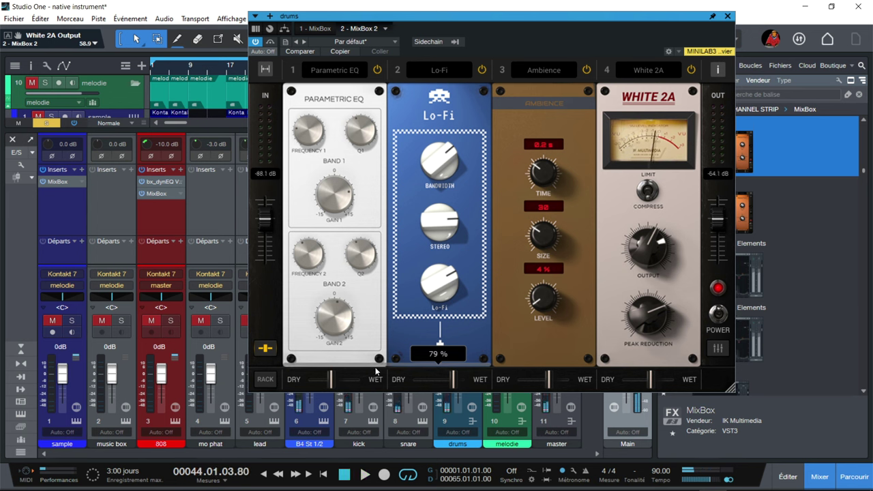
Step: Return from the mix controls to the rack presets, load the Bottoms Up drum preset and play it
click(260, 380)
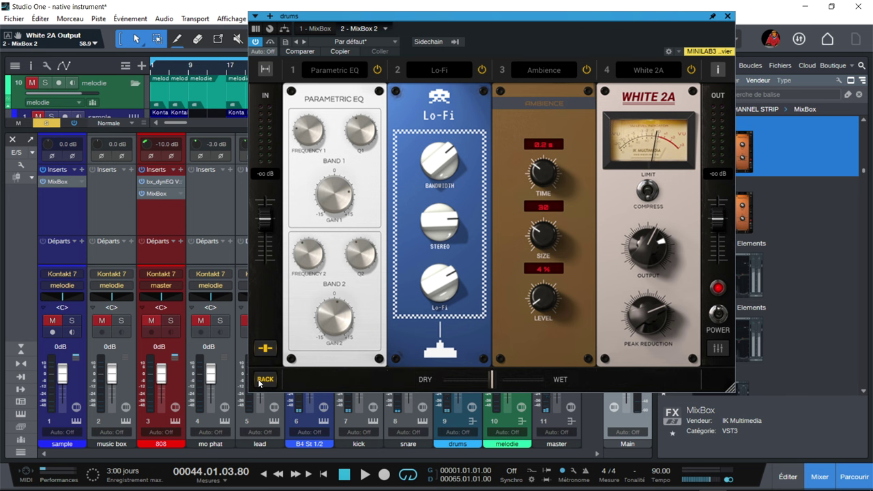
click(270, 350)
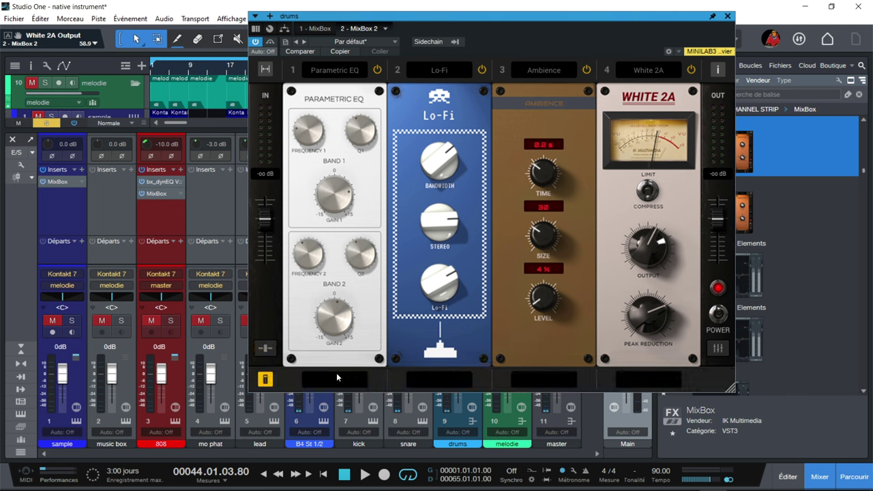
click(265, 380)
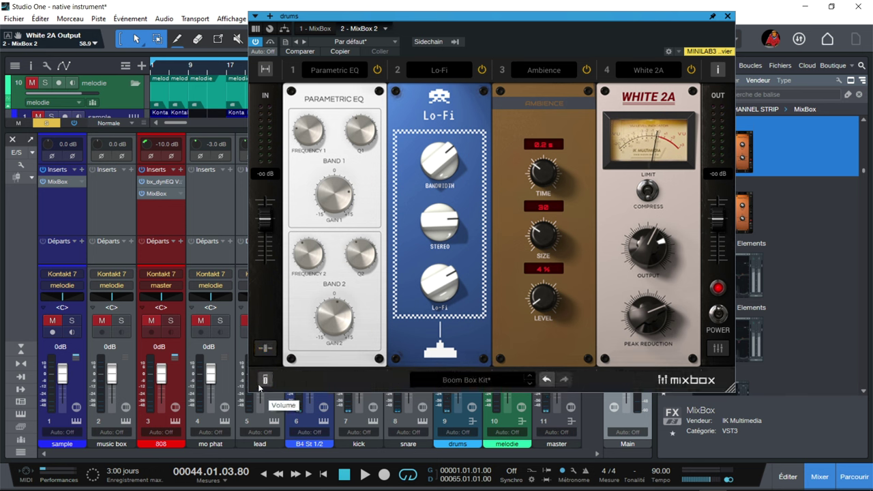
click(442, 381)
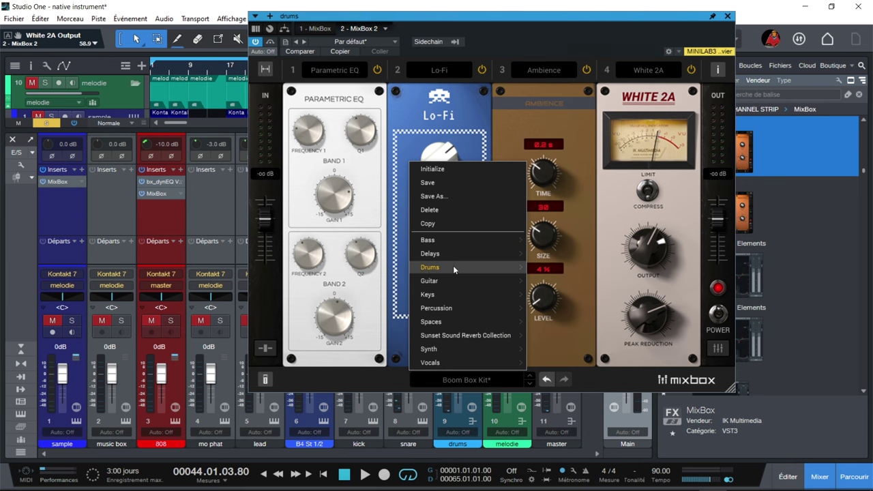
mouse_move(453, 266)
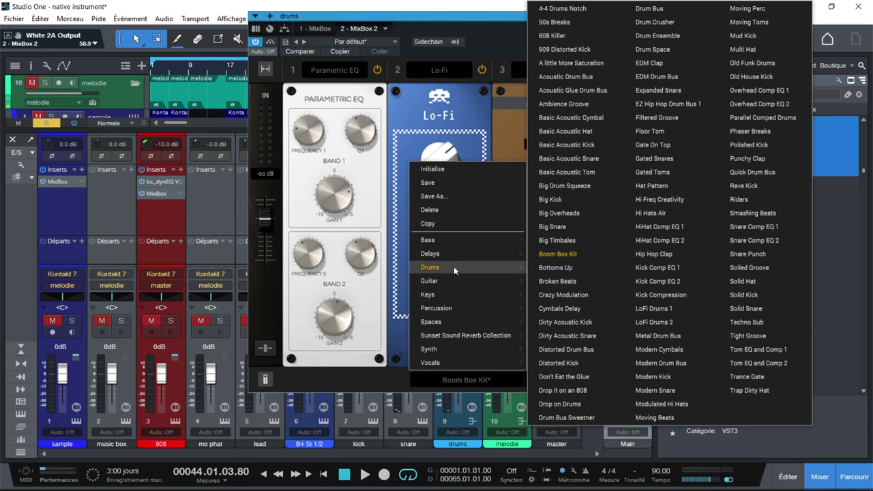
click(556, 268)
key(space)
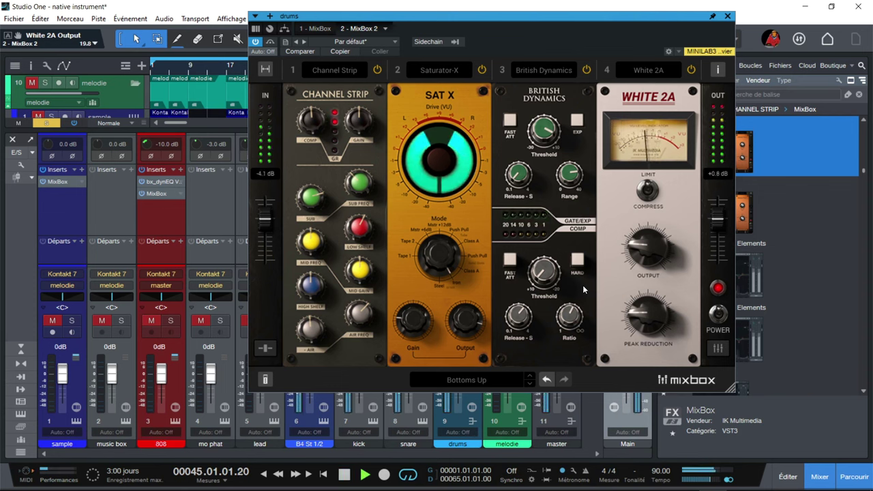
Step: Lower the rack output volume to -2 dB and compare the drums with the rack bypassed and active
drag(717, 219, 716, 223)
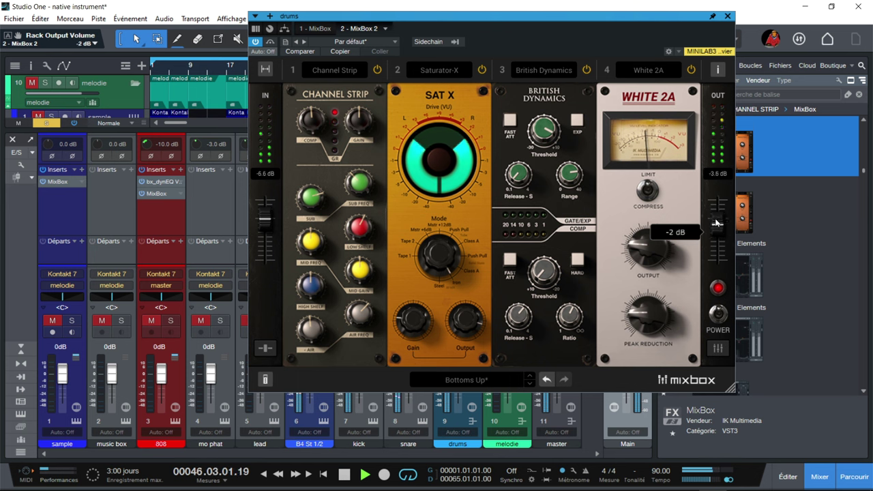
click(718, 315)
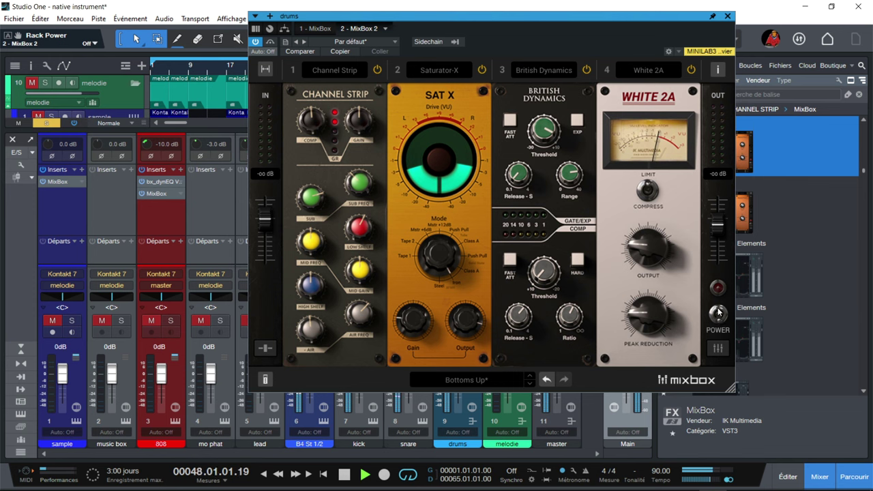
click(717, 315)
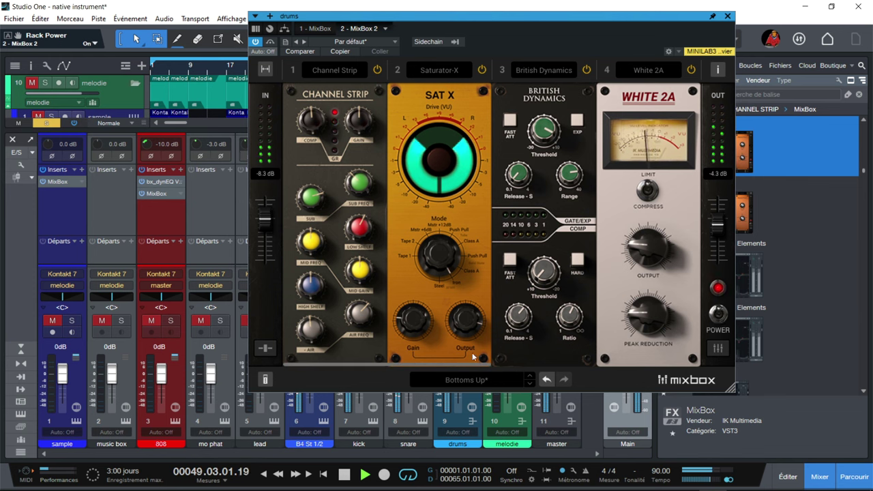
drag(440, 367, 415, 358)
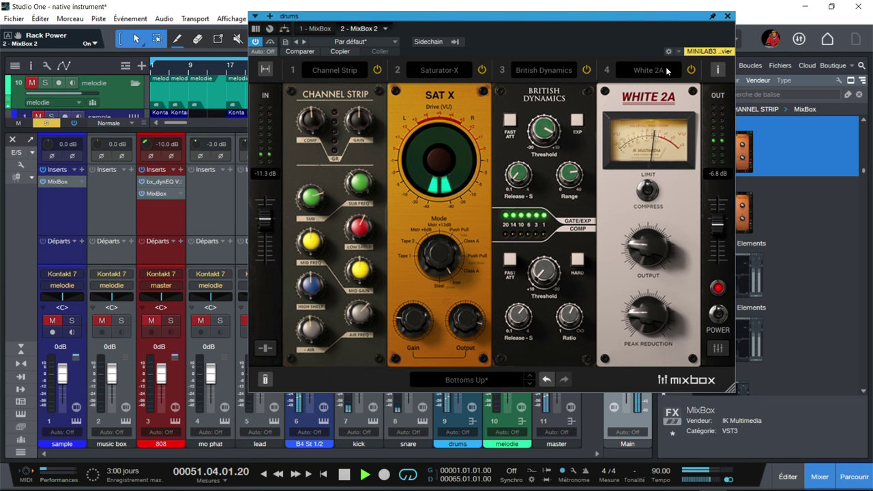
Step: Switch off every module except Channel Strip, then set its Sub Freq to 60 Hz and Sub to -2.5 dB
click(690, 71)
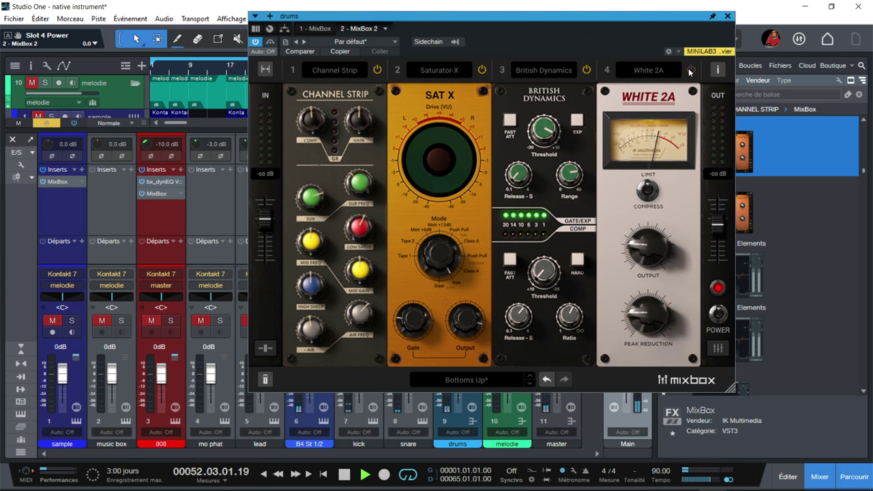
click(482, 70)
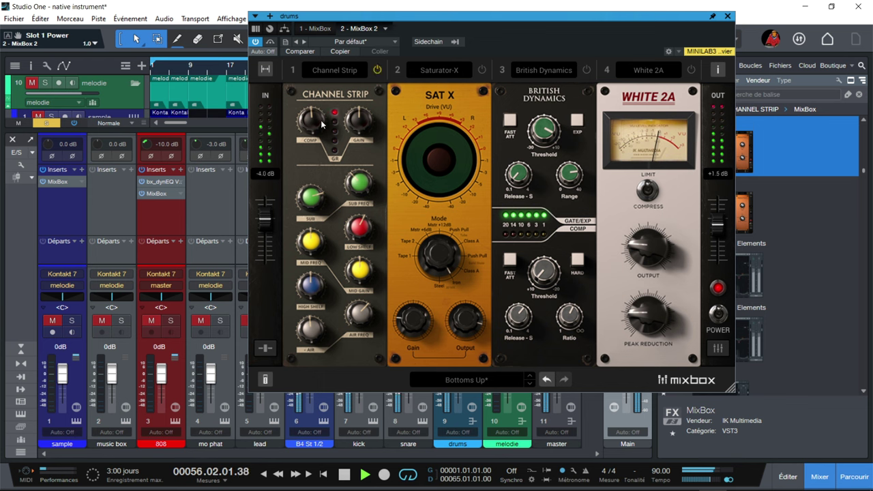
drag(315, 196, 307, 231)
drag(359, 186, 359, 191)
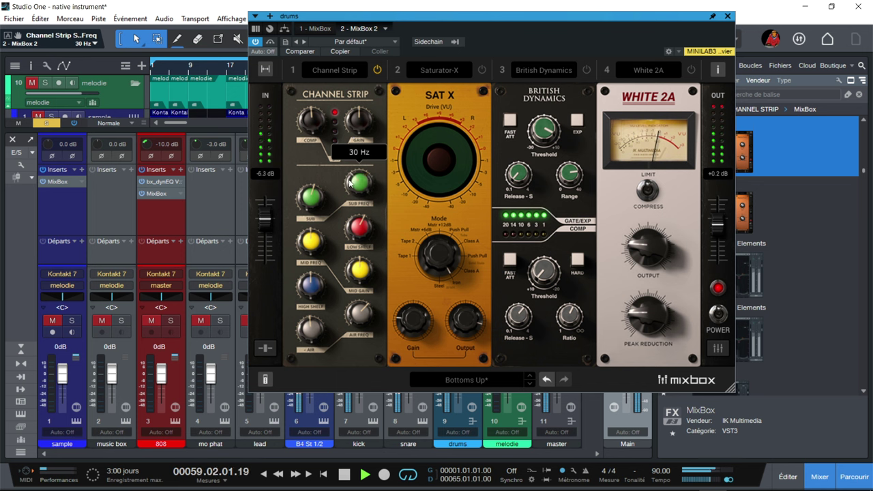
drag(348, 211, 347, 142)
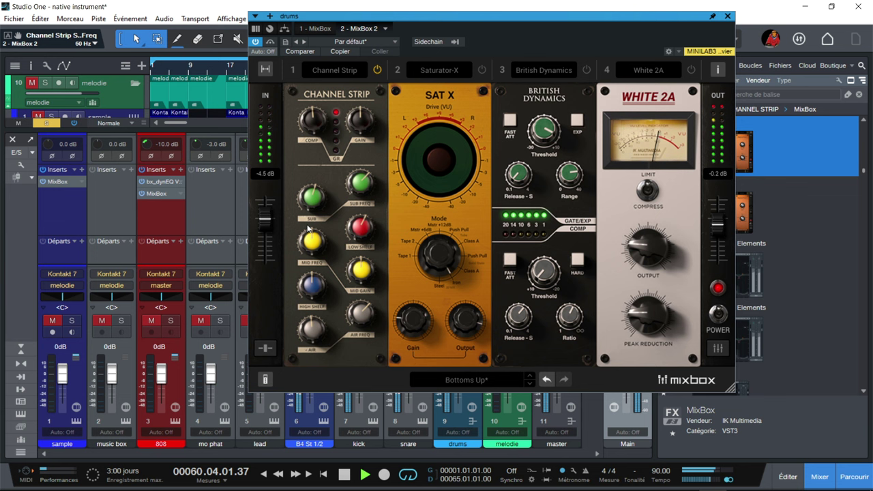
drag(307, 214, 316, 223)
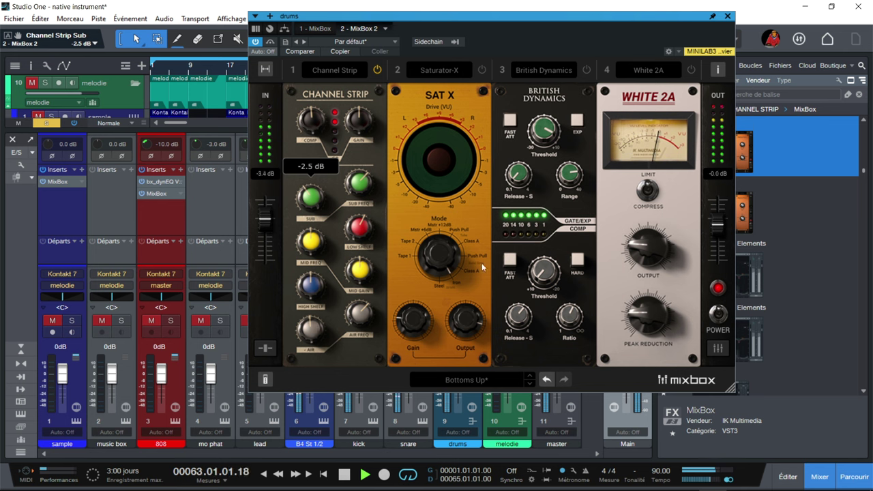
Step: Set Sat X's gain to +10.6 dB, switch the module back on in Master +6dB mode, and set its output to -10.4 dB
drag(426, 330, 425, 320)
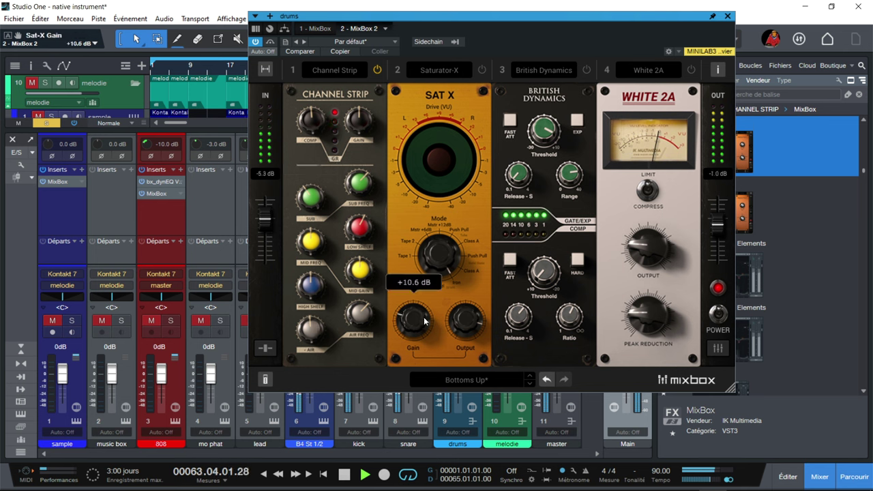
click(482, 70)
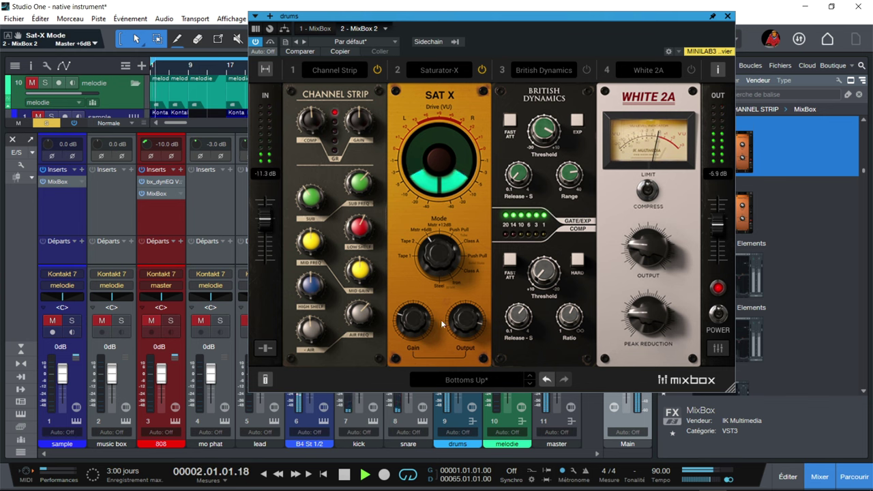
click(459, 337)
drag(459, 333, 455, 335)
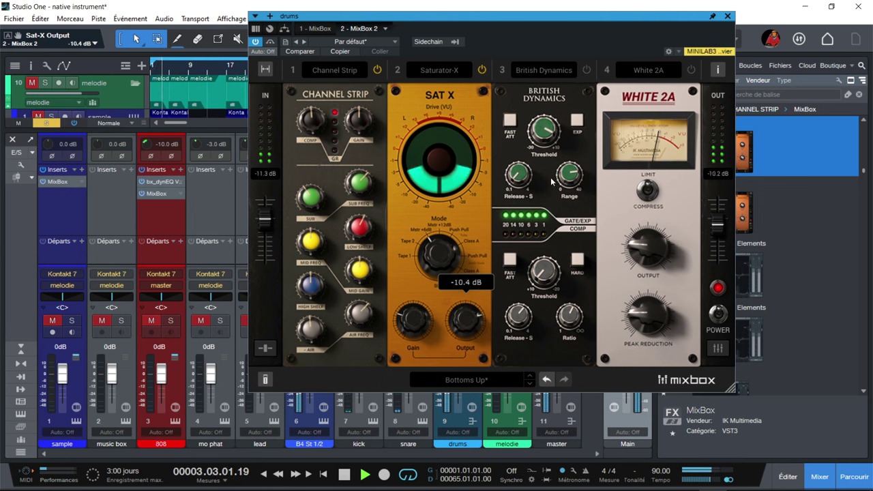
Step: Switch British Dynamics back on, set its gate threshold to 2.9 and its slot's dry/wet mix to 35%
click(587, 71)
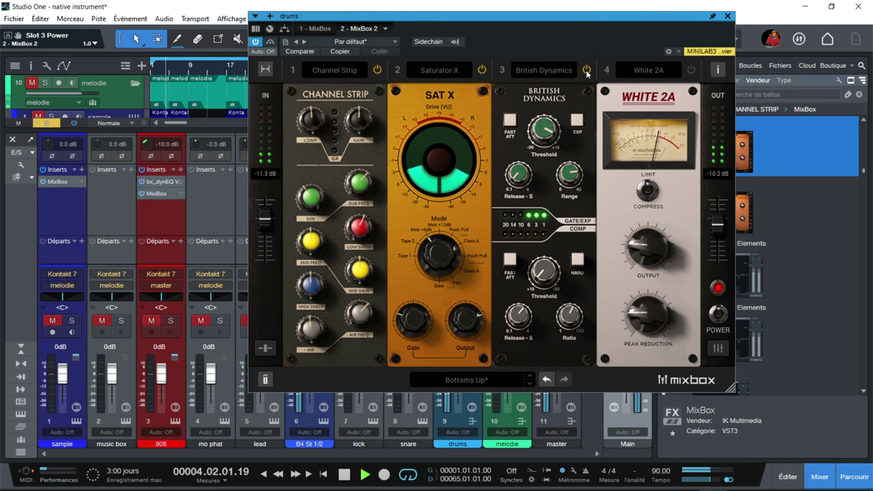
drag(543, 140, 543, 167)
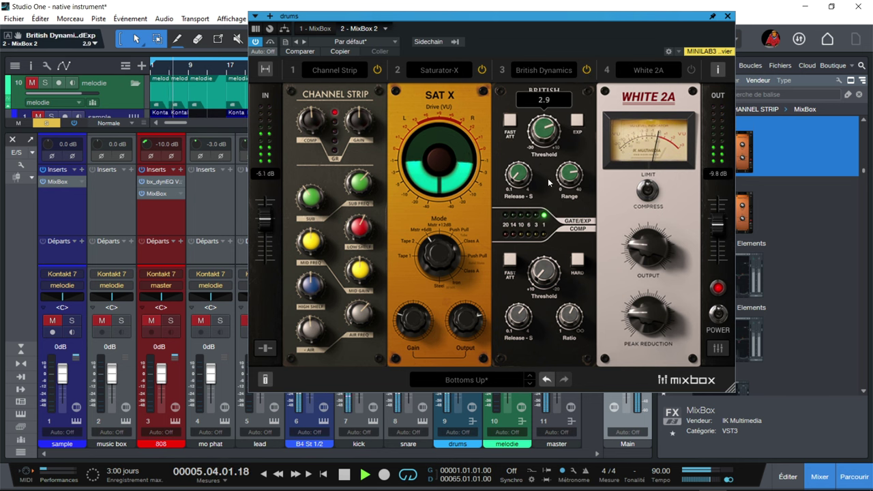
click(265, 348)
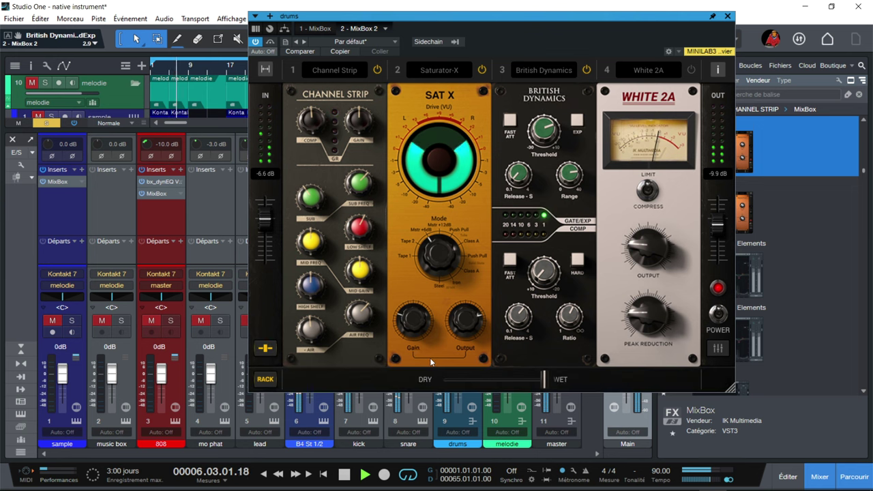
click(265, 380)
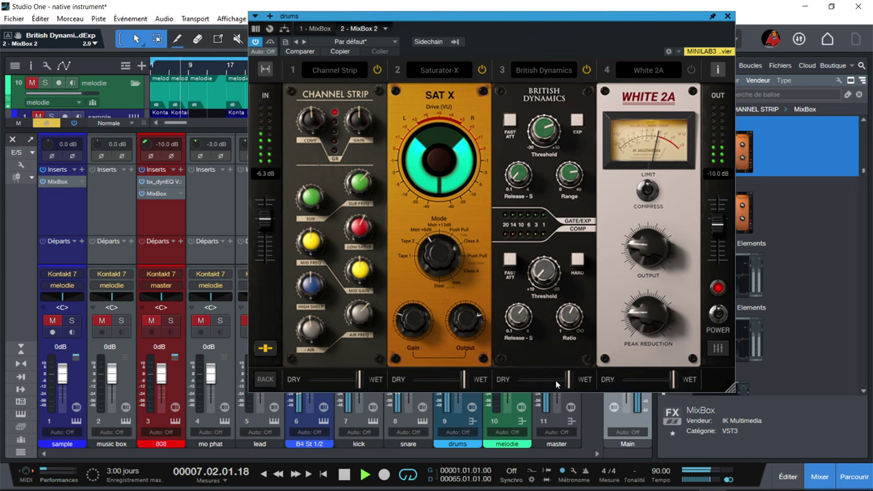
drag(568, 379, 532, 382)
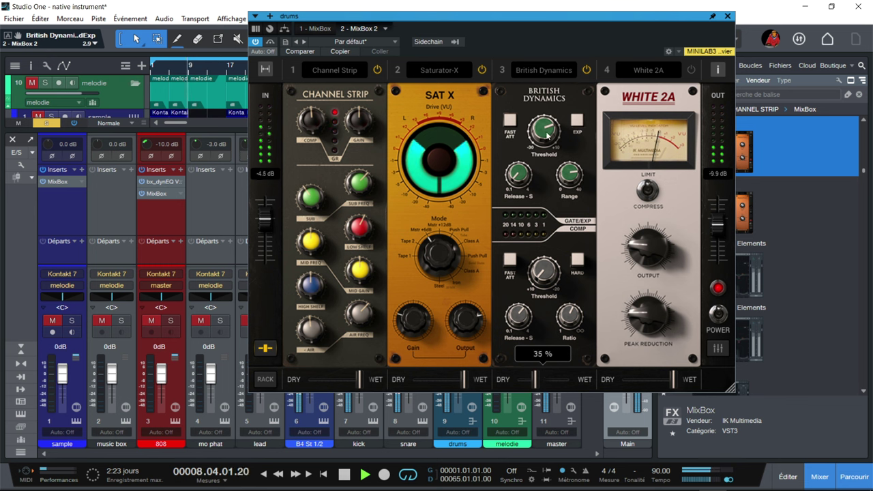
Step: Set British Dynamics' gate threshold to 4.0, lower its compressor threshold, and raise the slot's dry/wet mix
mouse_move(546, 129)
mouse_move(568, 323)
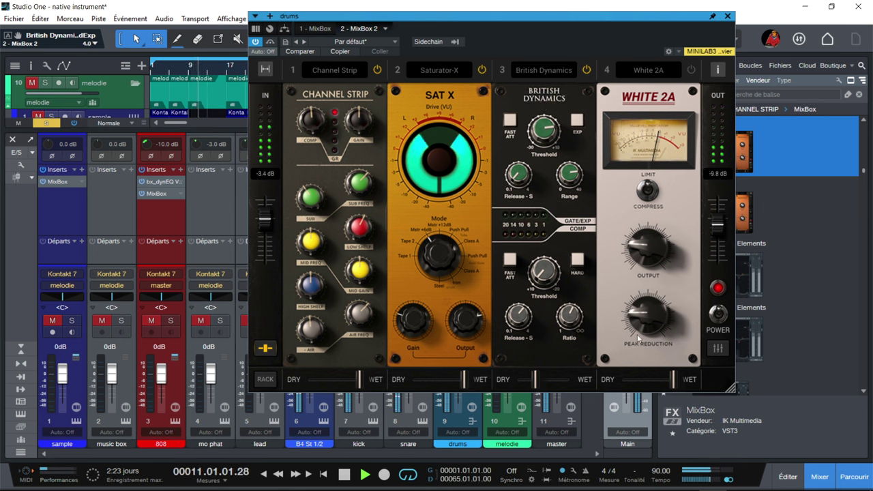
drag(550, 254, 551, 152)
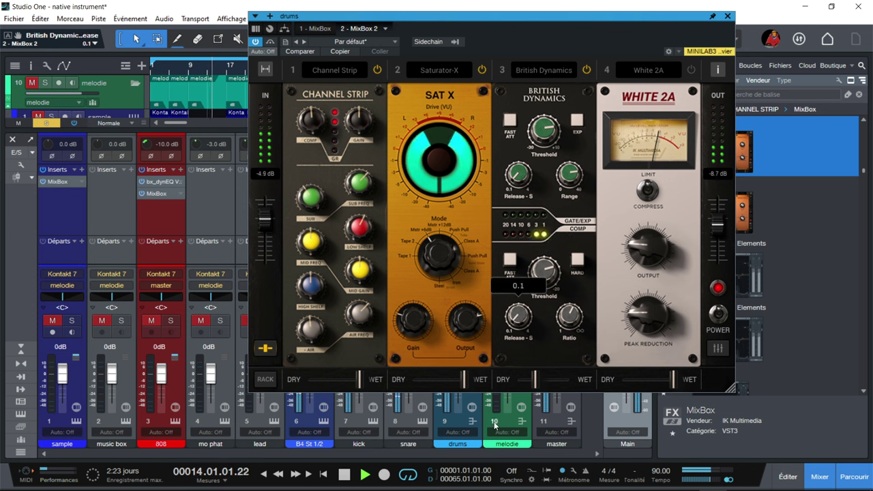
drag(536, 385, 557, 386)
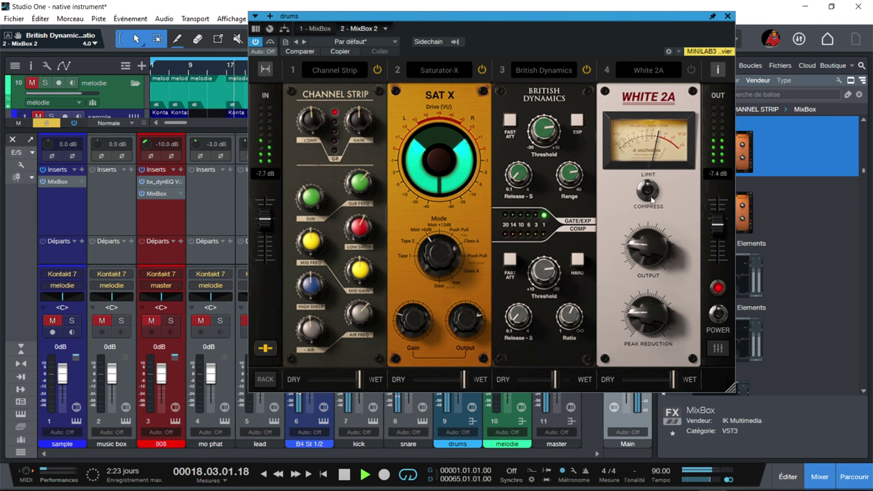
Step: Switch White 2A back on, adjust its output, and compare the drums with the rack bypassed
click(691, 70)
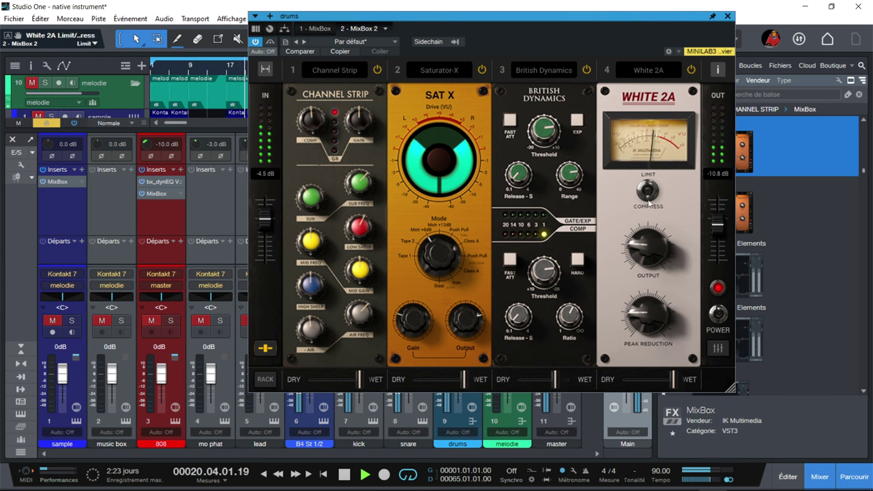
drag(639, 245, 688, 292)
click(717, 319)
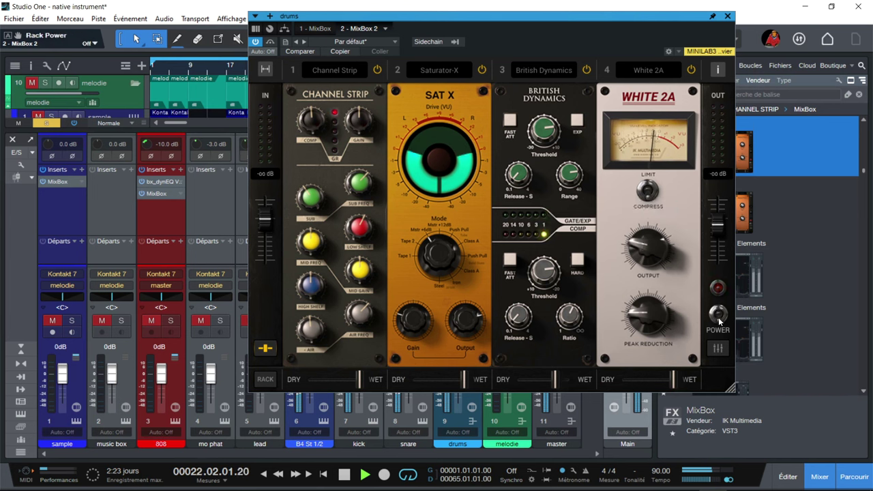
click(719, 320)
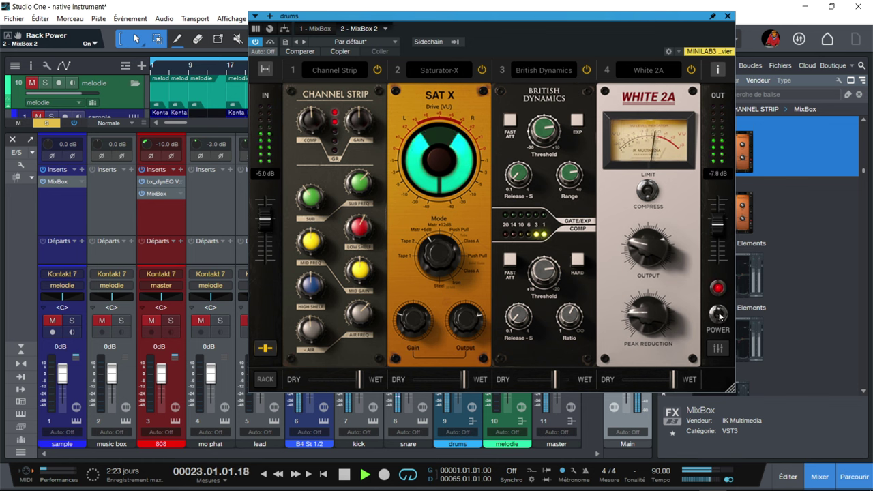
Step: Lower the rack output volume to -4 dB and compare the processed drums repeatedly with the rack bypassed
drag(712, 228, 713, 235)
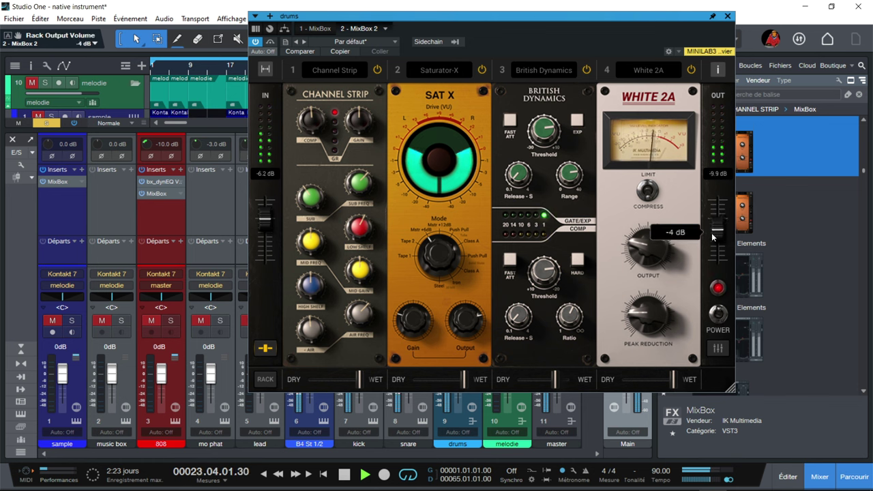
click(718, 316)
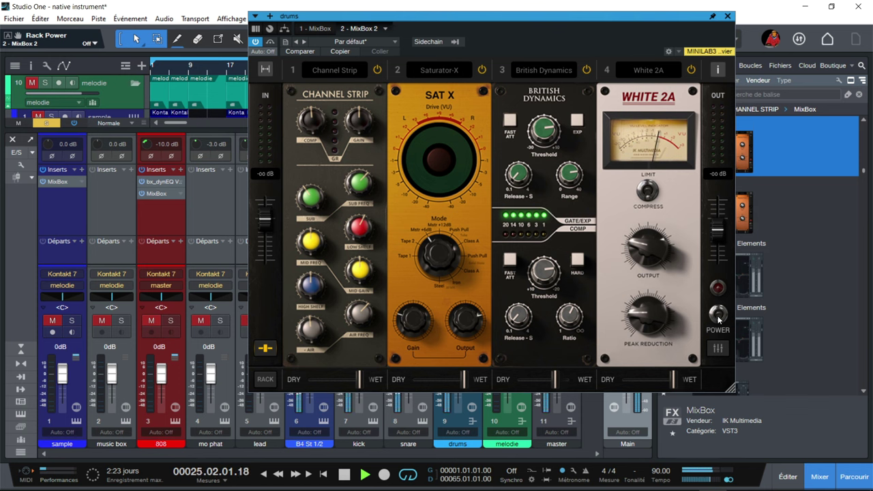
click(719, 315)
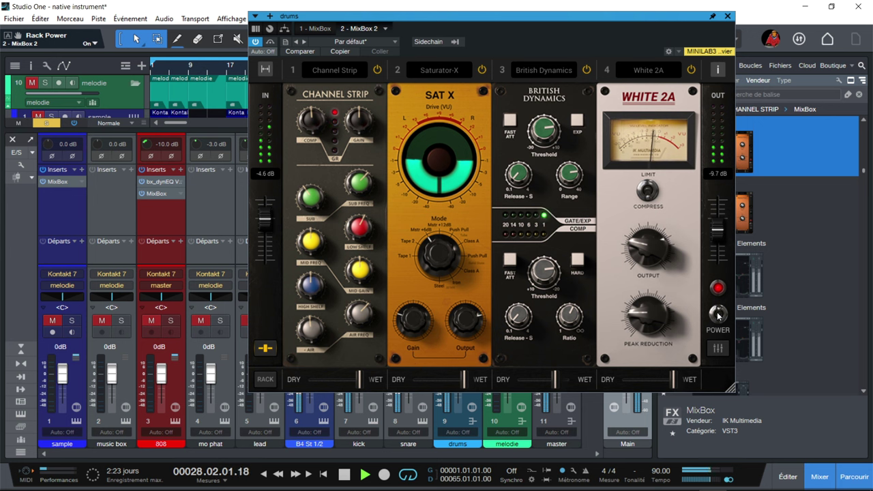
click(717, 316)
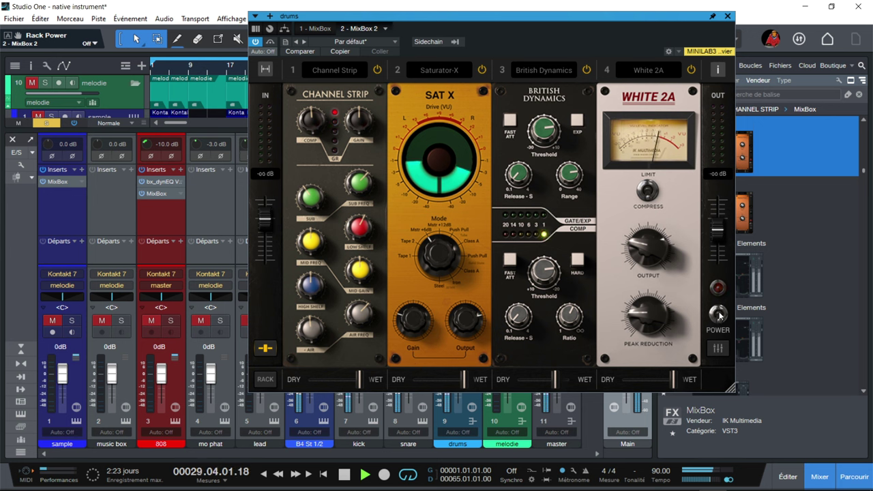
click(718, 315)
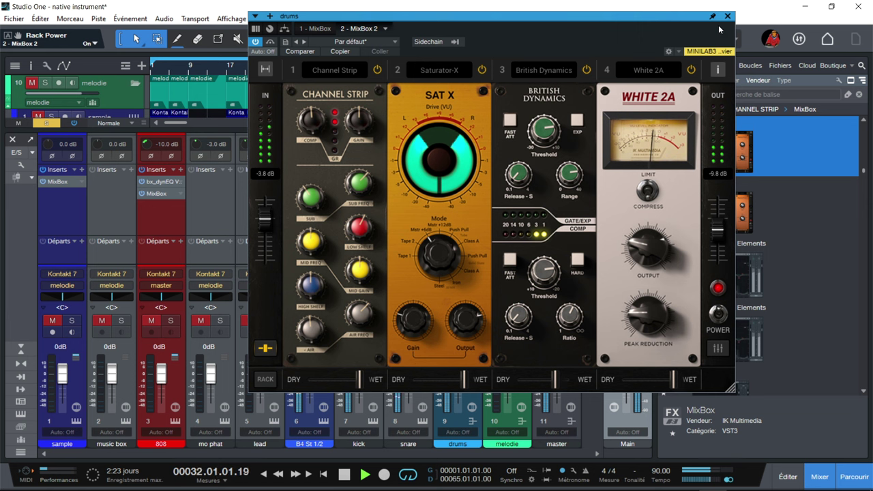
Step: Stop playback, return from the mix controls to the rack presets, and load Send - Accent Delays from Spaces
key(space)
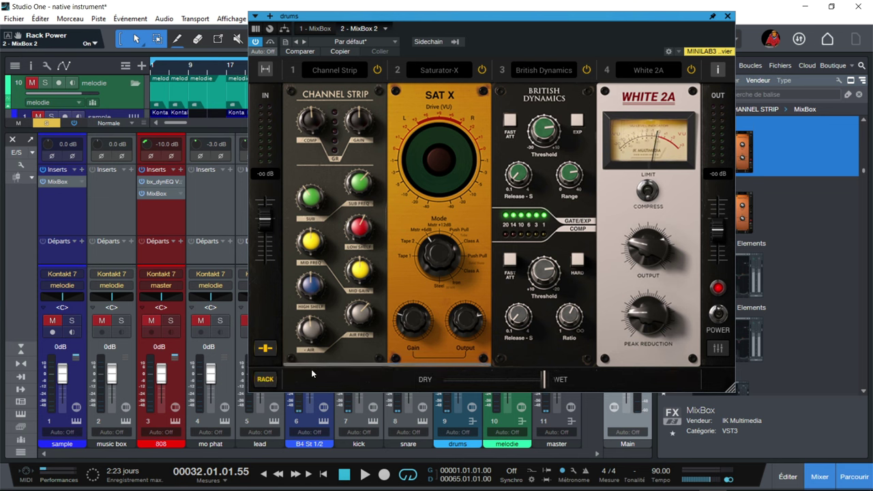
click(264, 353)
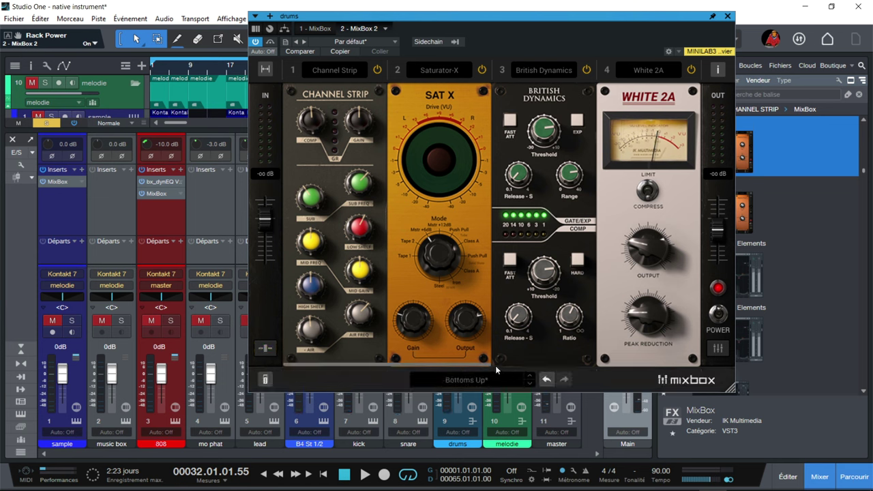
click(477, 382)
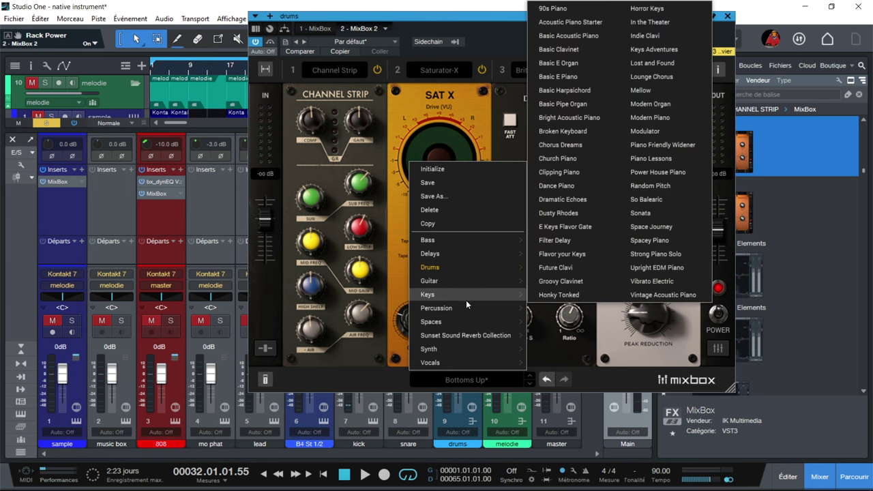
mouse_move(445, 309)
mouse_move(460, 323)
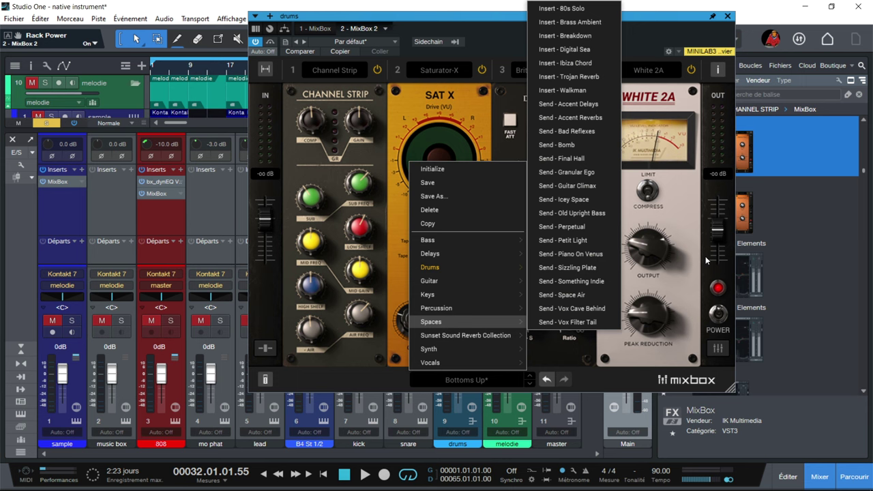
click(570, 105)
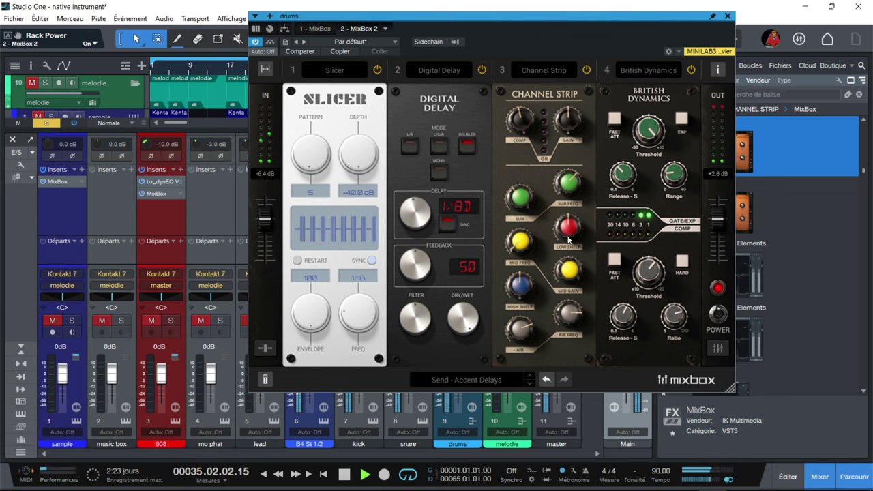
Step: Load the Send - Accent Reverbs preset and switch off its Slicer module
click(530, 383)
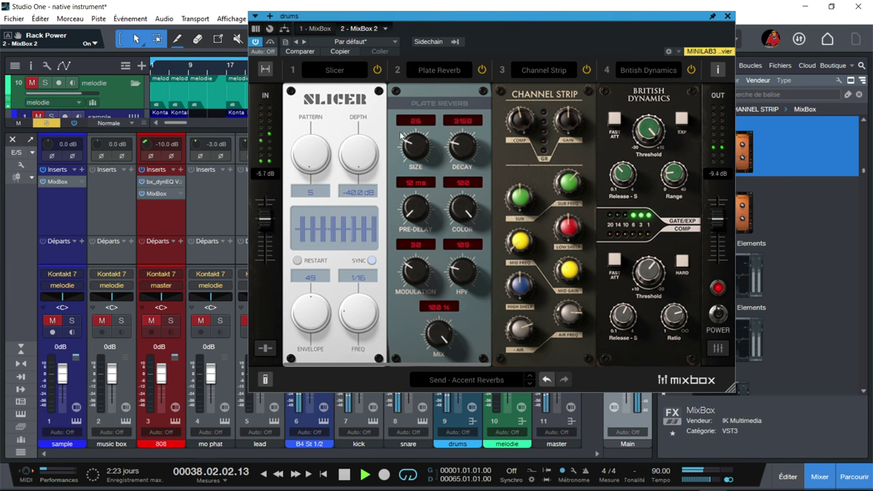
click(376, 71)
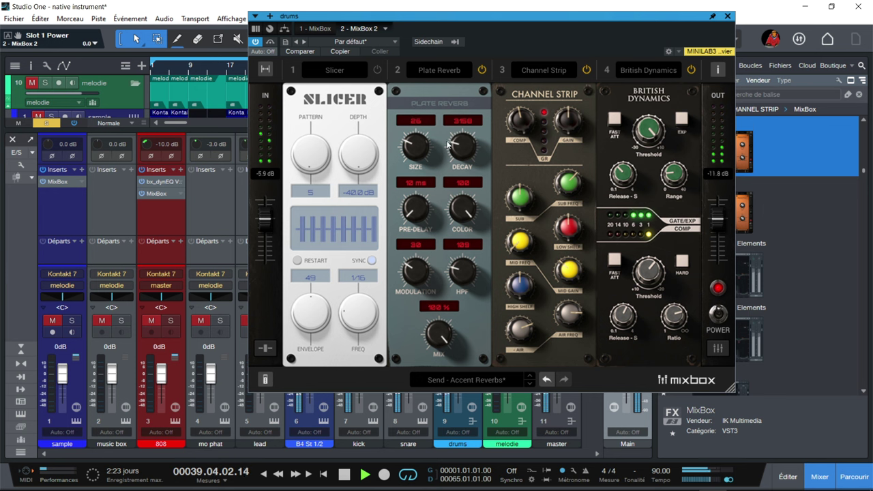
Step: Switch the dry/wet controls to individual slots, and set Plate Reverb's Mix to 50% and its slot blend to 33%
click(265, 350)
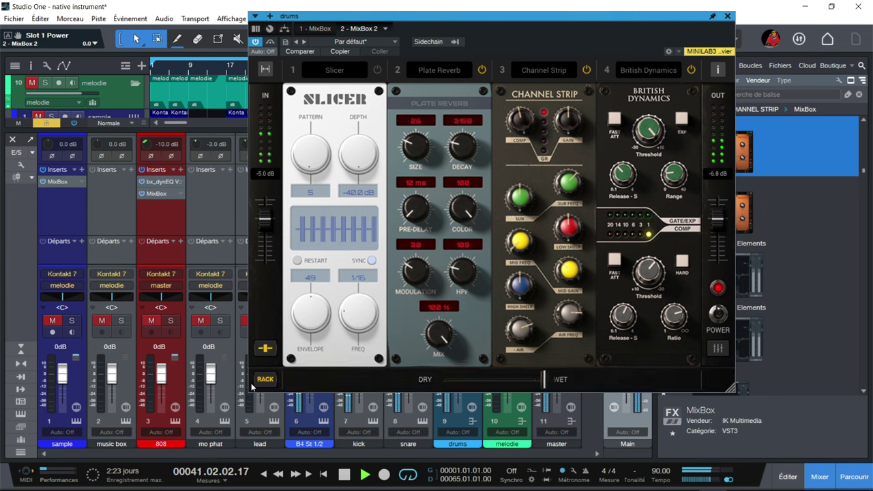
click(266, 379)
mouse_move(443, 383)
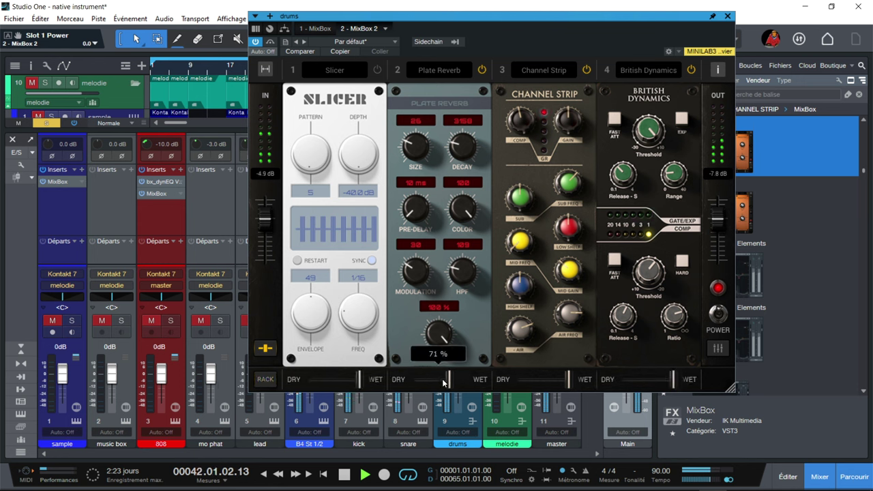
drag(443, 383, 419, 383)
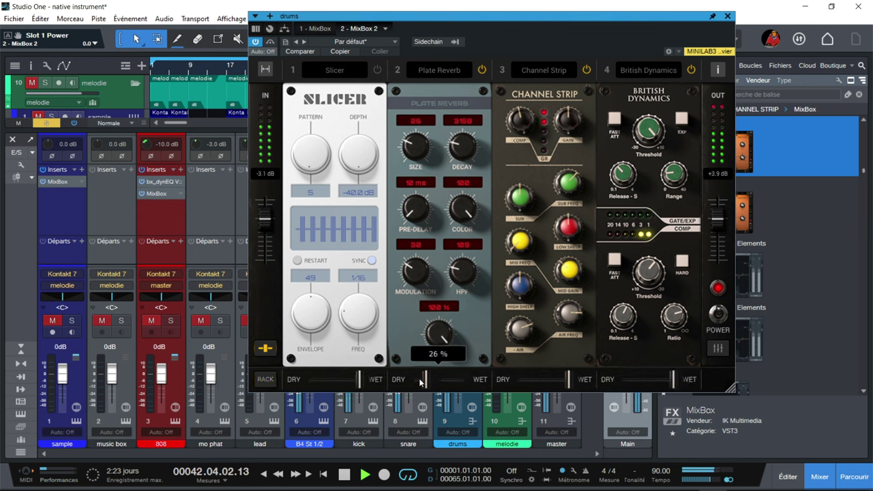
drag(419, 382, 416, 380)
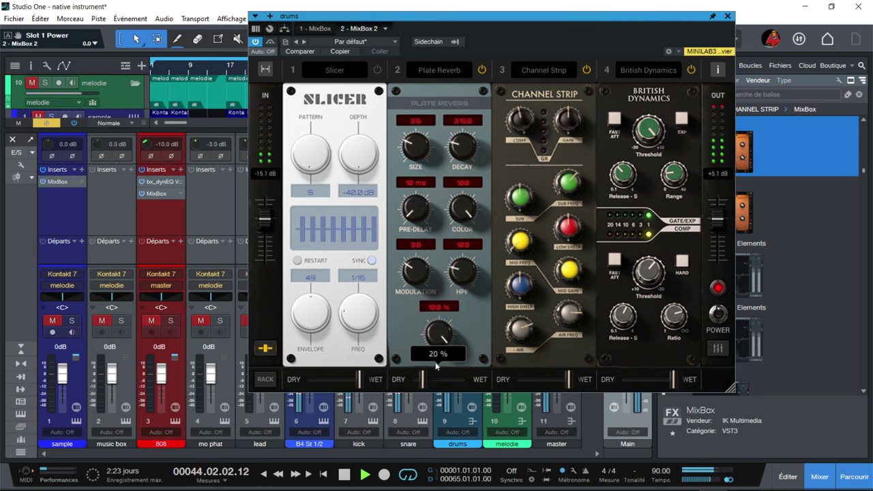
drag(442, 339, 425, 389)
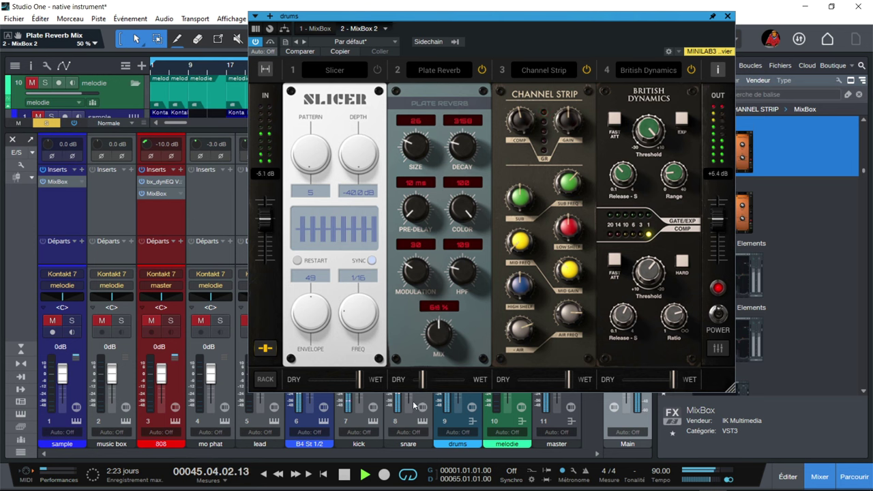
drag(420, 385, 429, 386)
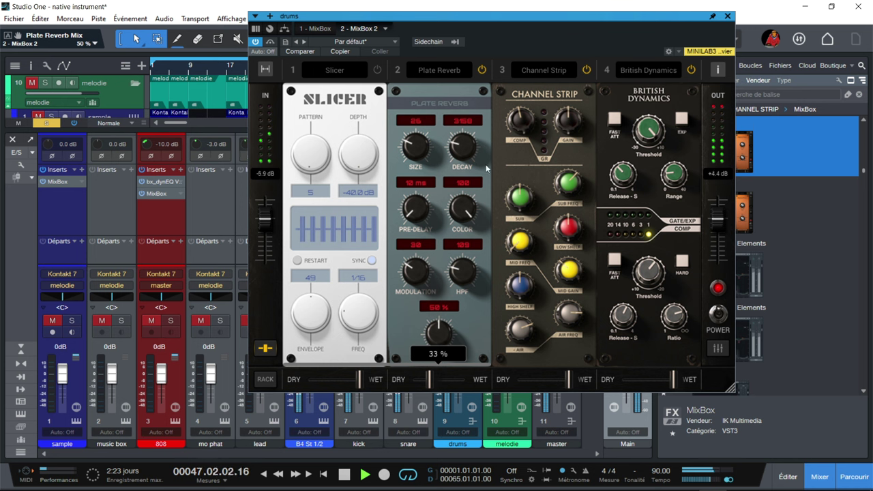
Step: Reshape the Plate Reverb with a shorter decay, Size 12, Color 19, Modulation 37 and HPF 316
scroll(414, 160, down, 3)
scroll(469, 158, down, 3)
scroll(469, 158, down, 2)
scroll(469, 205, down, 8)
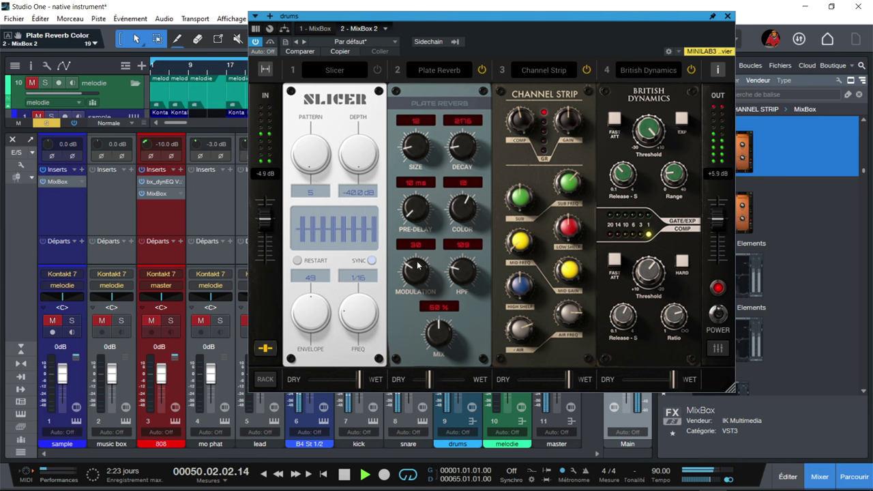
scroll(416, 270, down, 3)
scroll(411, 273, up, 5)
drag(463, 271, 467, 246)
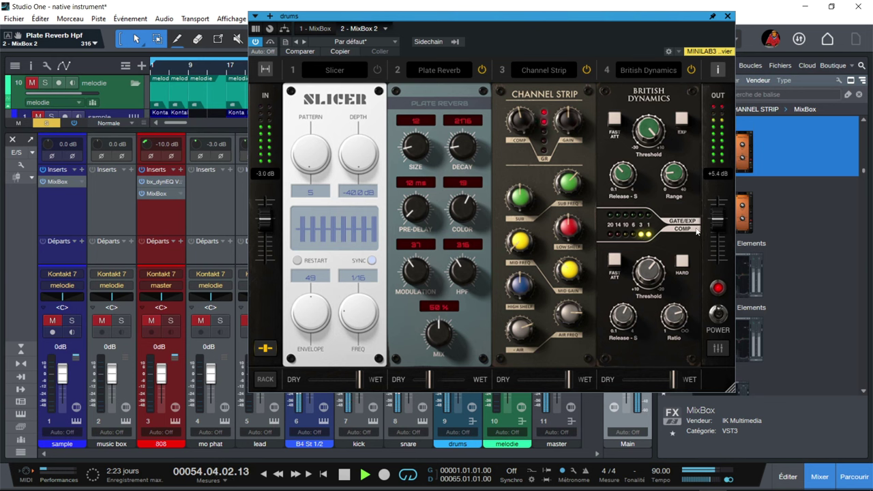
Step: Stop playback and replace the Plate Reverb in slot 2 with the Phonograph saturation module
key(space)
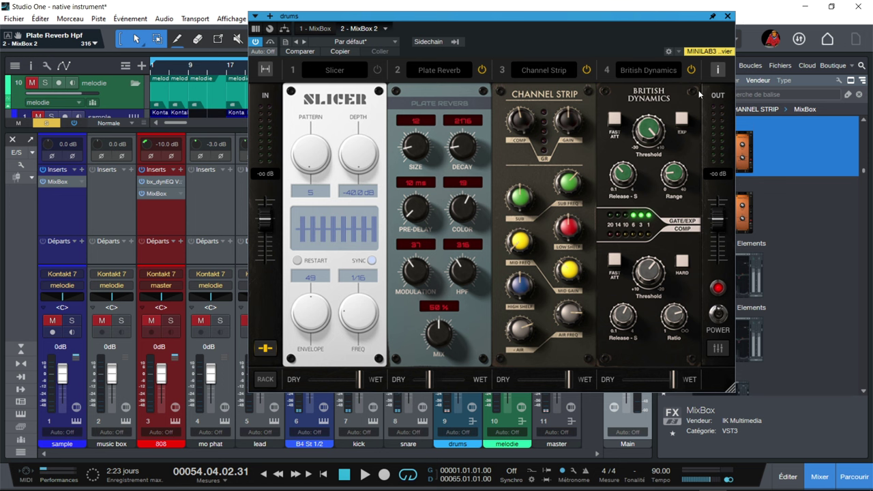
click(433, 70)
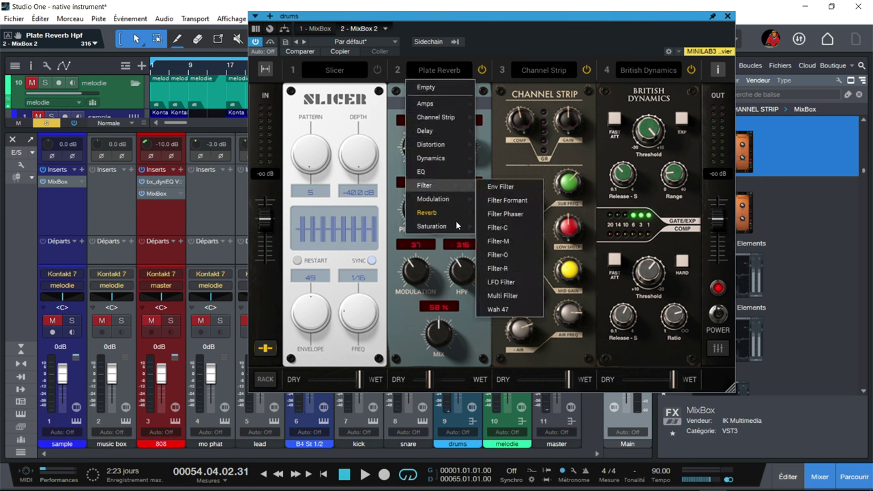
mouse_move(454, 227)
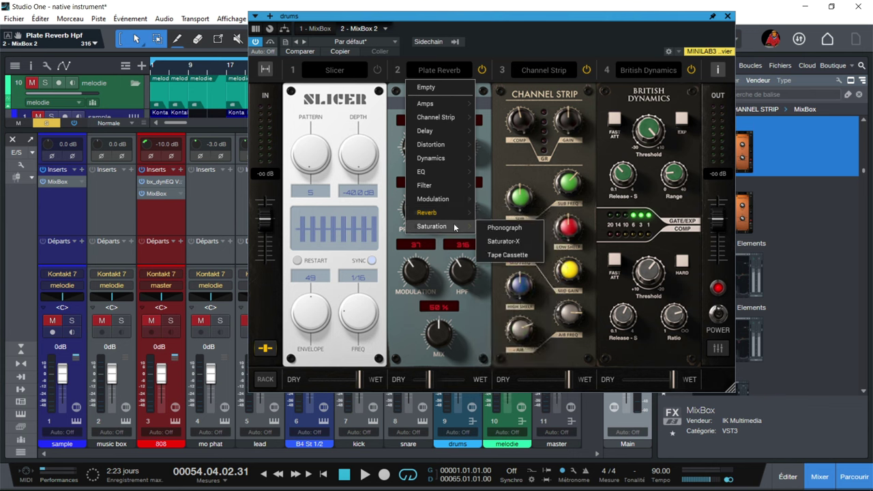
click(506, 228)
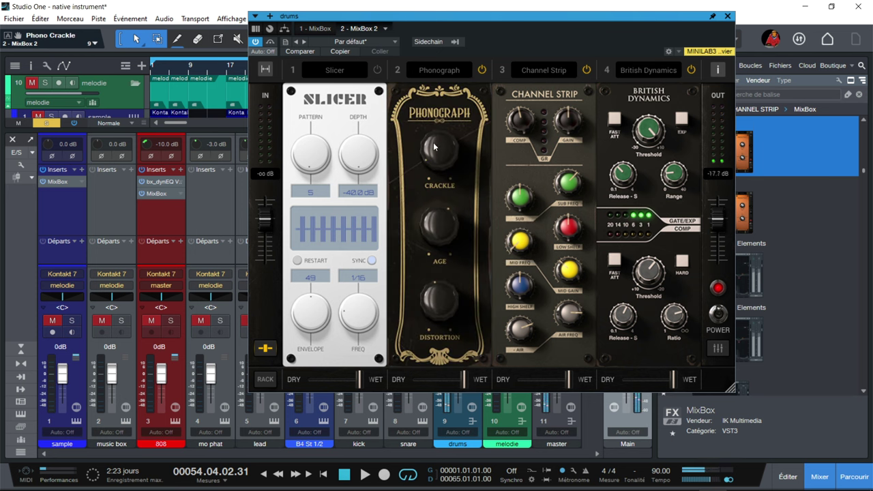
Step: Set Phonograph's Crackle to 17, Age to 40 and Distortion to 25, with its slot blend at 39%
drag(436, 145, 439, 133)
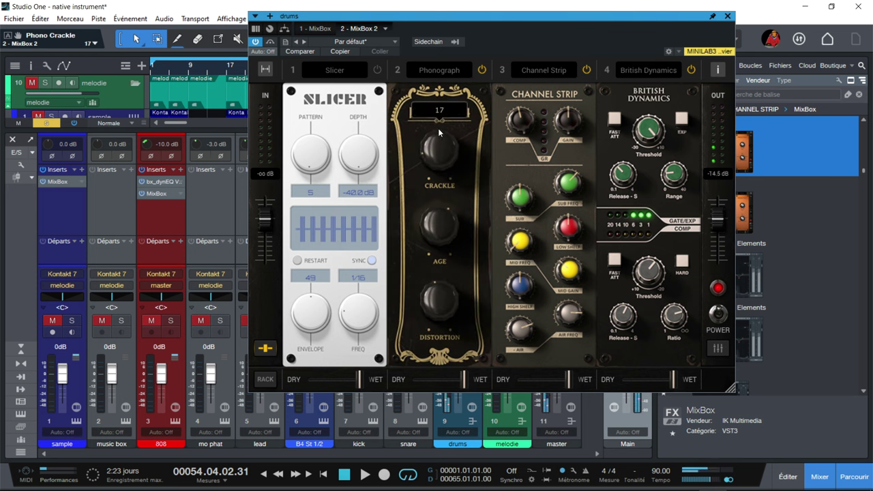
drag(436, 231, 429, 260)
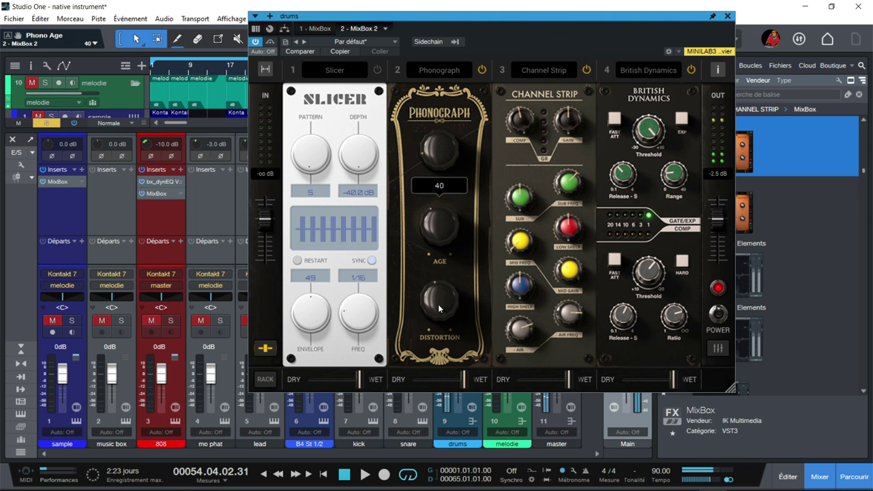
drag(439, 309, 435, 330)
drag(464, 380, 430, 379)
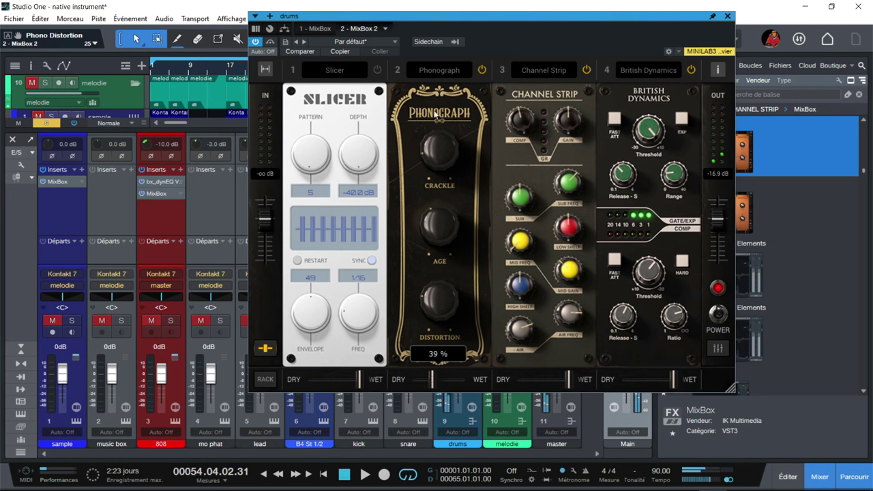
Step: Resume playback, raise Phonograph's Distortion to 53 and set its slot blend to 42%
key(space)
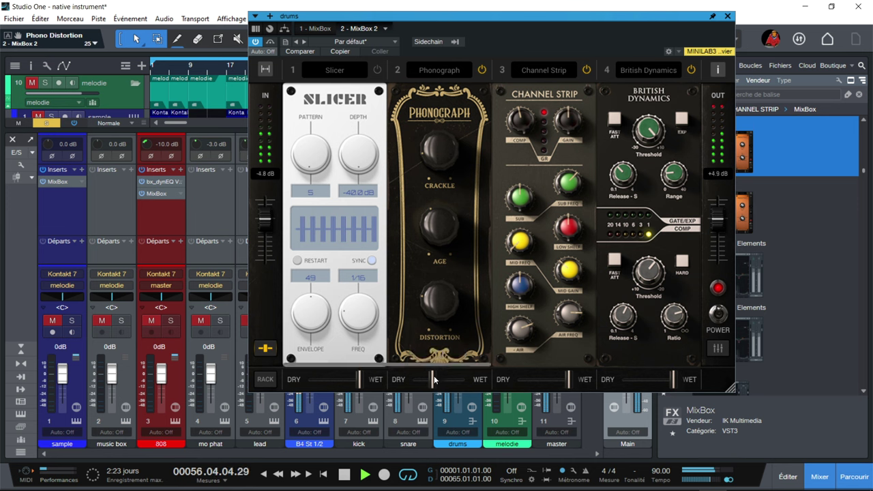
drag(432, 381, 425, 380)
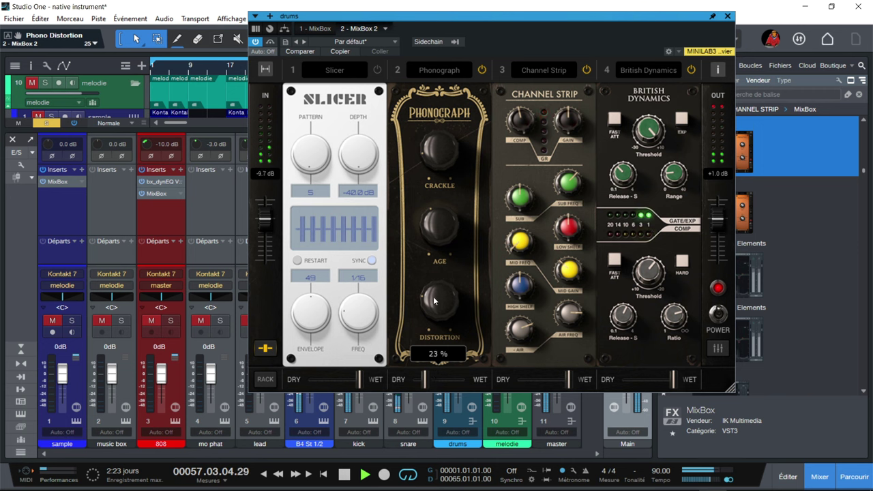
mouse_move(435, 294)
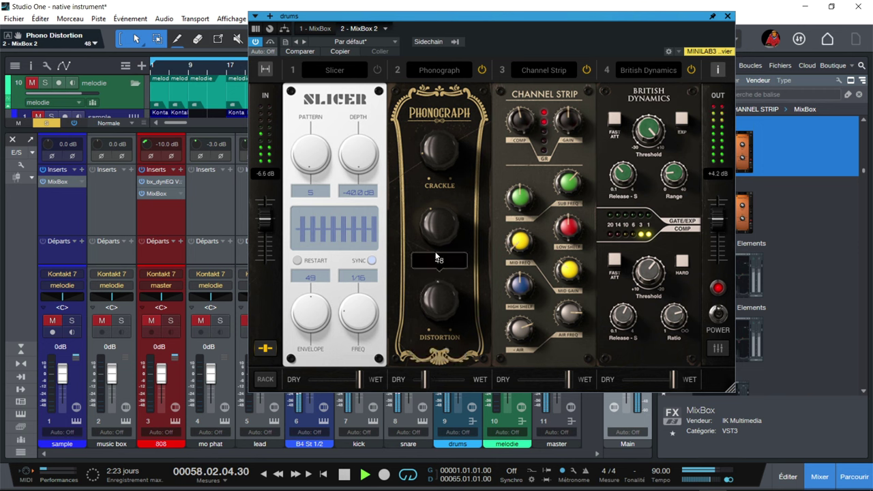
drag(425, 381, 435, 386)
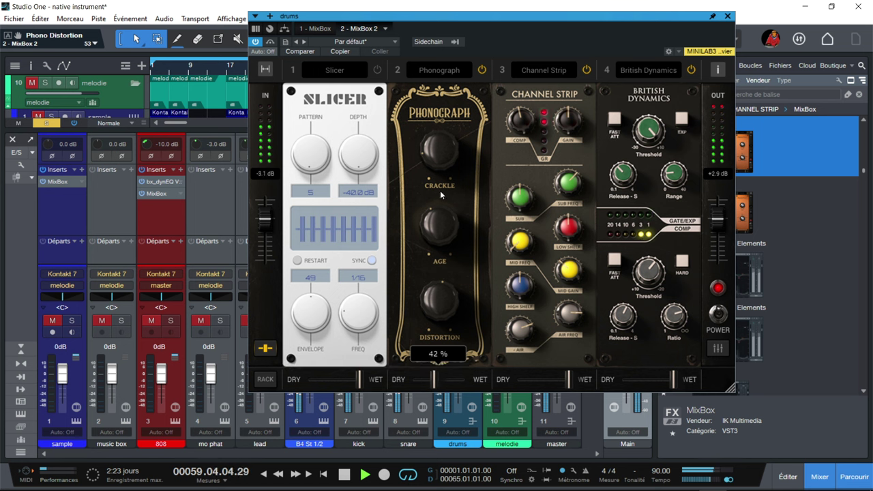
Step: Set Phonograph's Crackle to 10 and Age to 87, and make its slot blend slightly wetter
mouse_move(435, 158)
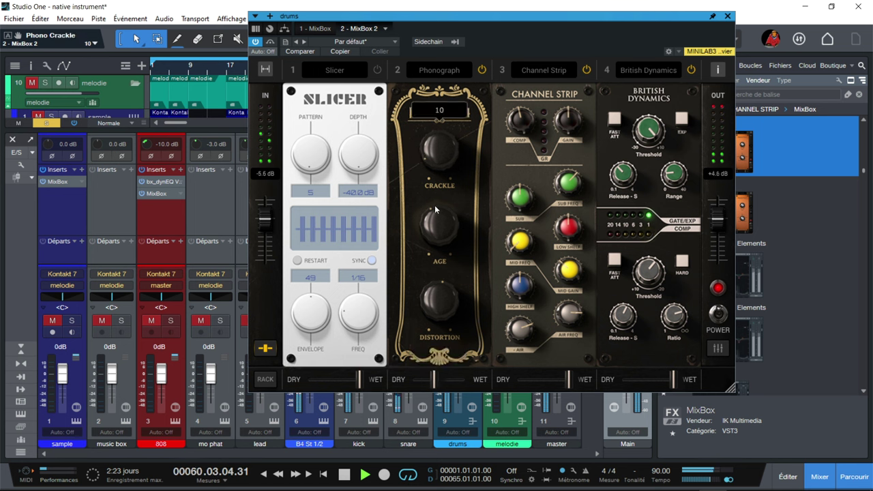
drag(432, 236, 438, 166)
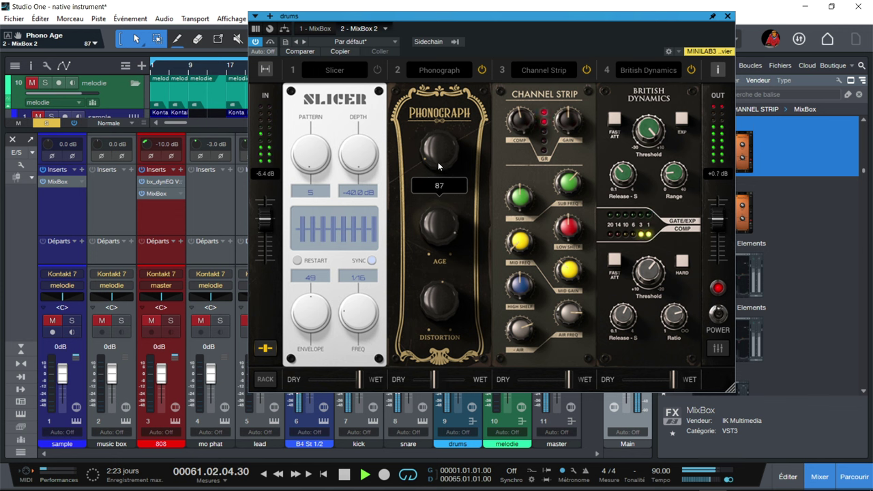
drag(442, 388, 448, 387)
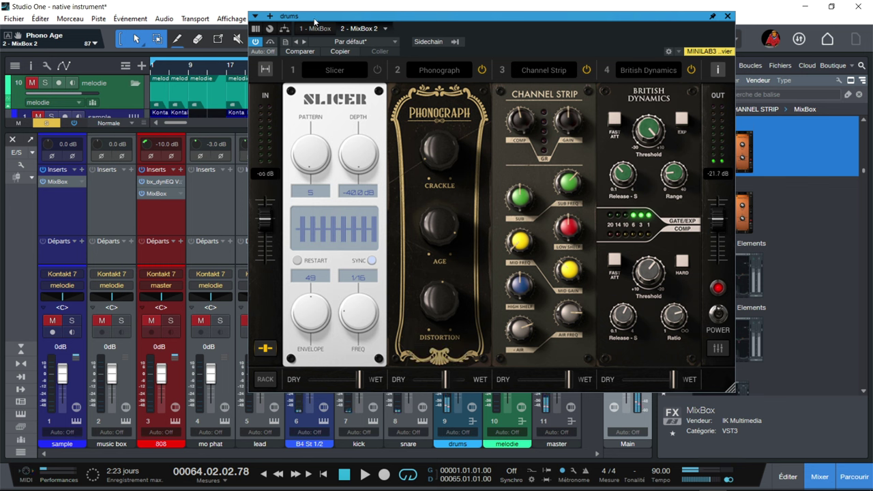
Step: Expand the rack to view all eight slots, collapse it to four, and reposition the plug-in window
drag(315, 22, 102, 19)
click(50, 70)
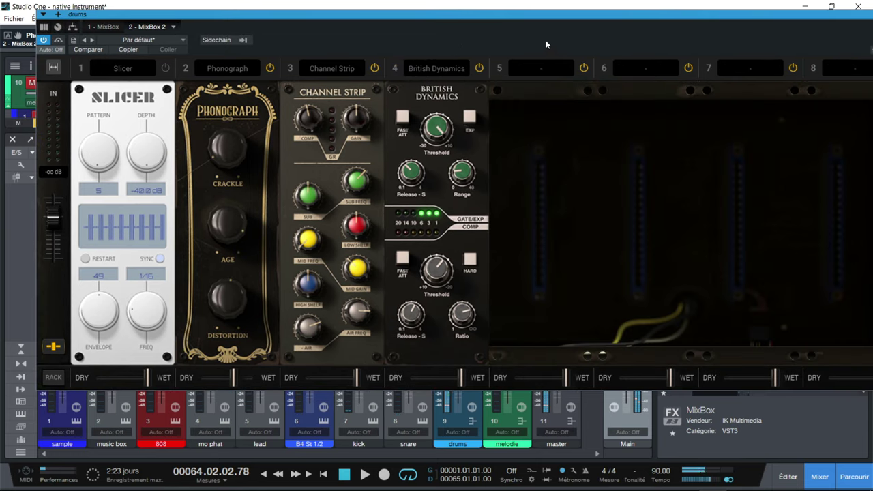
drag(620, 16, 590, 44)
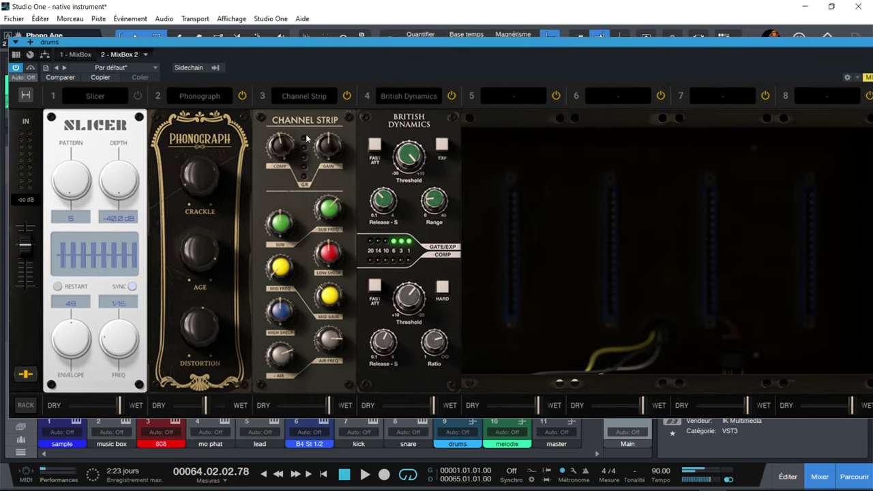
click(26, 97)
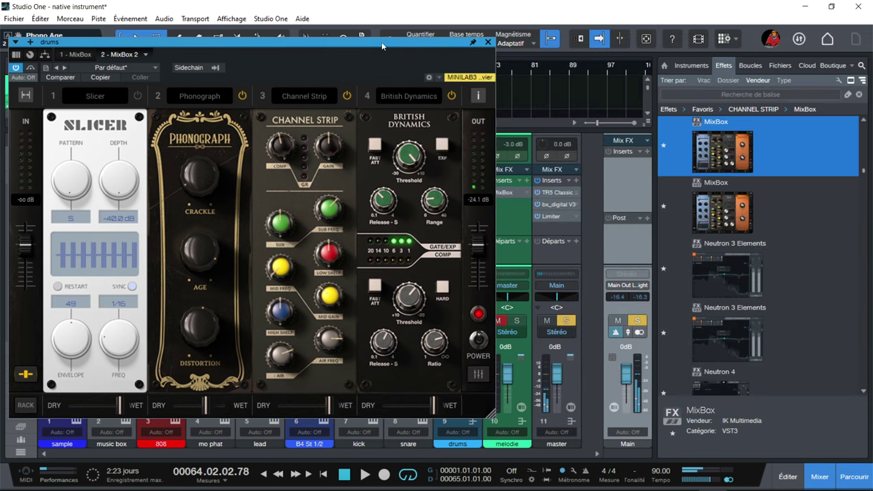
drag(381, 41, 529, 28)
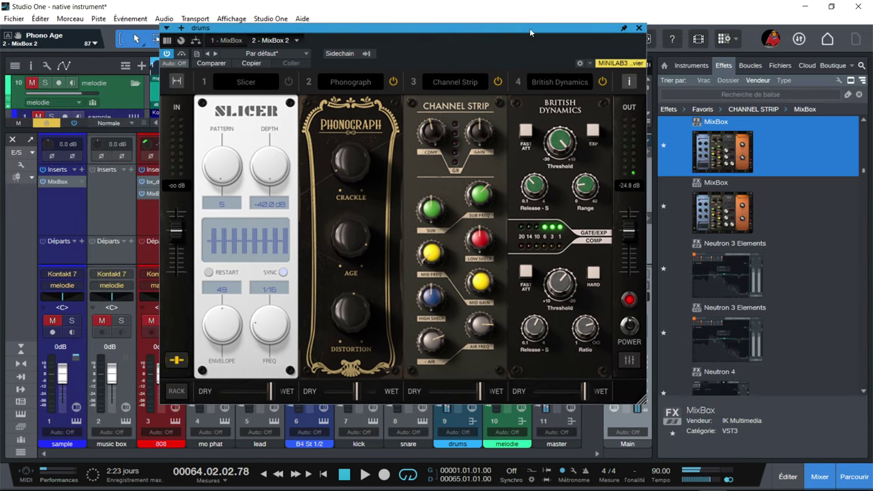
Step: Switch the dry/wet control from individual slots to the whole rack, and return to the rack presets
click(177, 362)
click(176, 362)
click(177, 392)
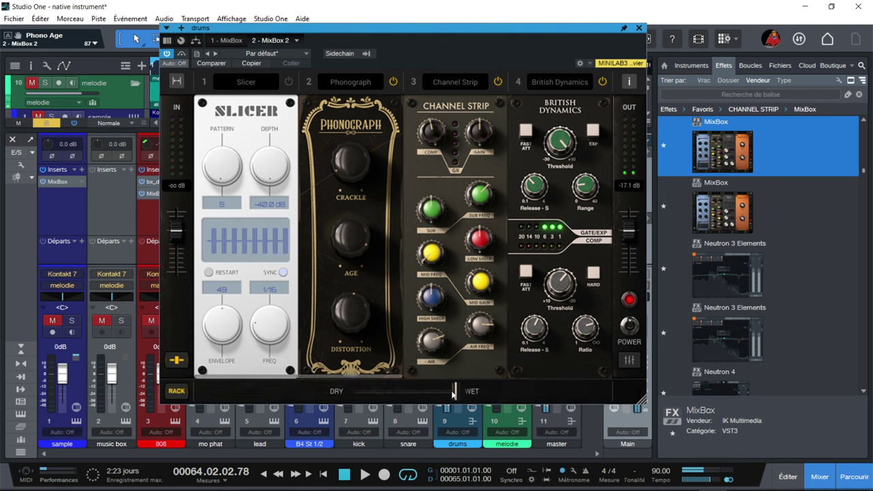
click(176, 362)
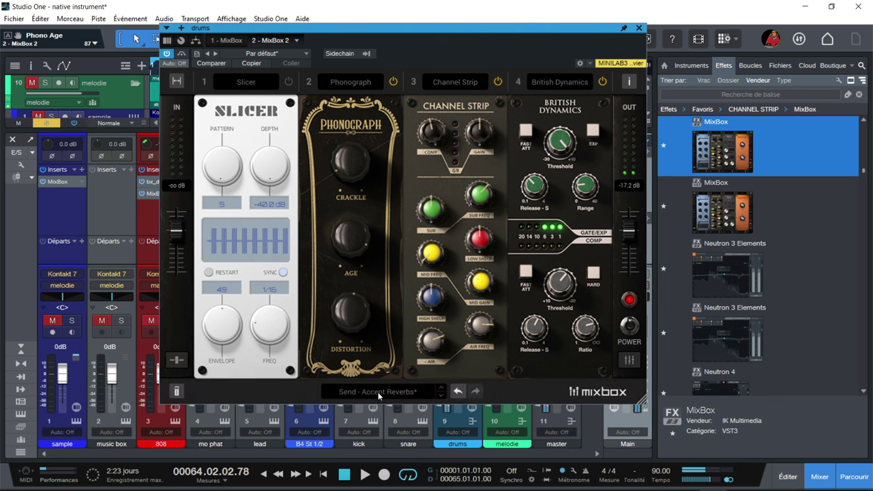
Step: Show the presets of the individual modules and load Phono Piano on the Phonograph
click(176, 391)
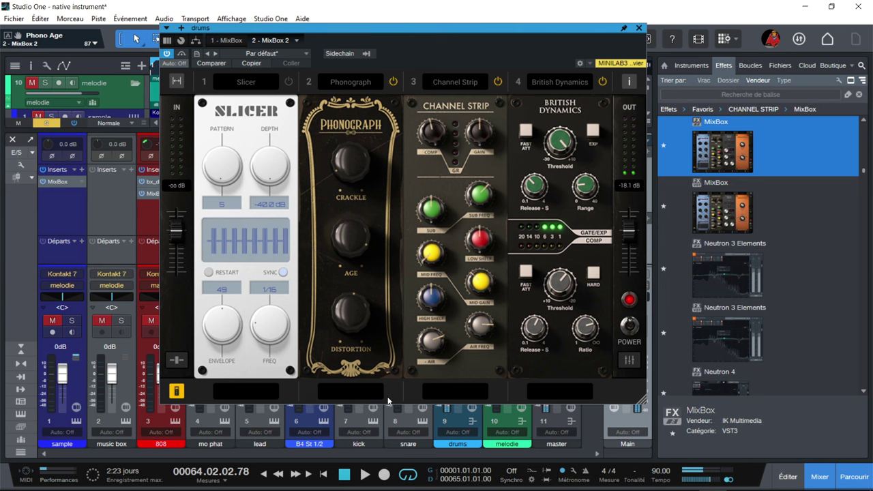
click(347, 392)
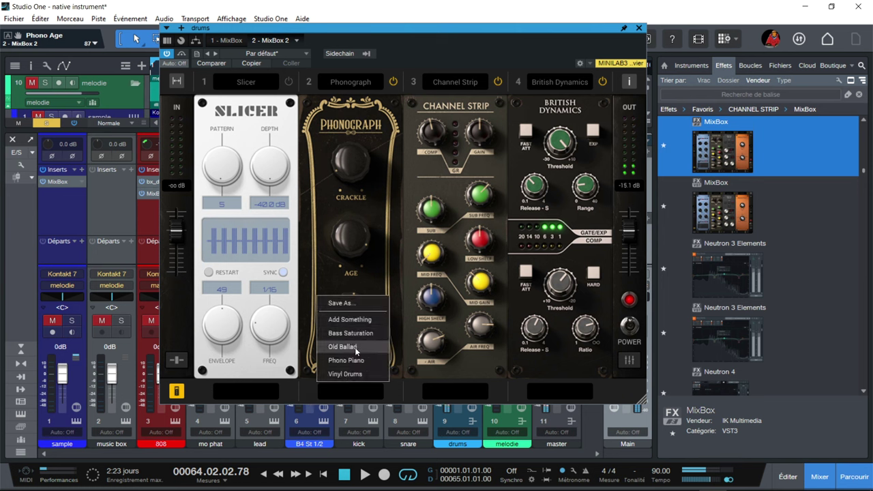
click(355, 362)
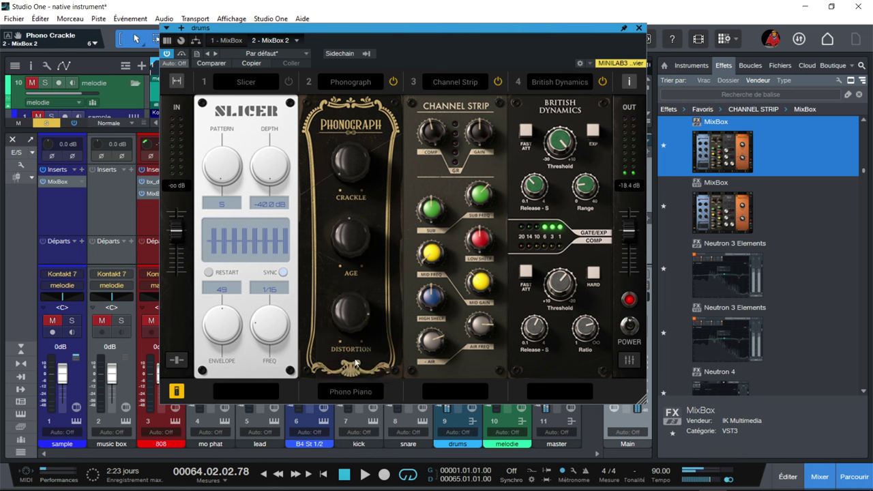
Step: Browse the module presets for Slicer, Channel Strip and British Dynamics, and open the slot level mixer
click(229, 390)
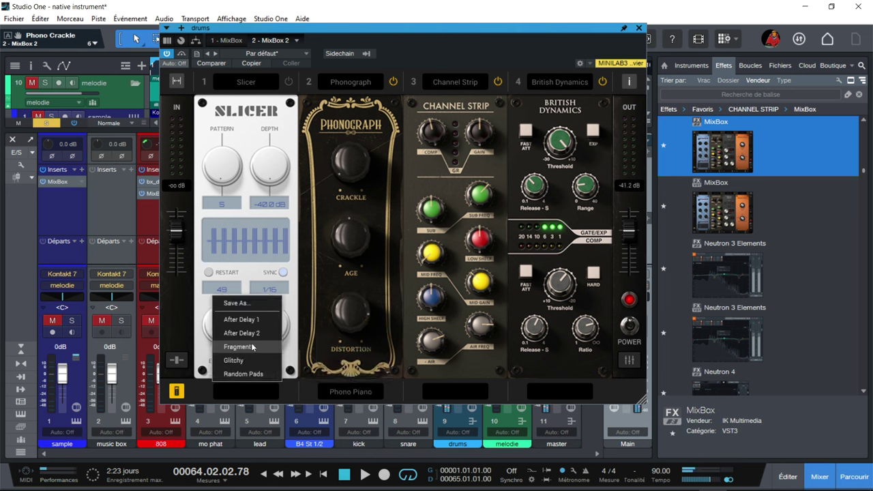
click(457, 389)
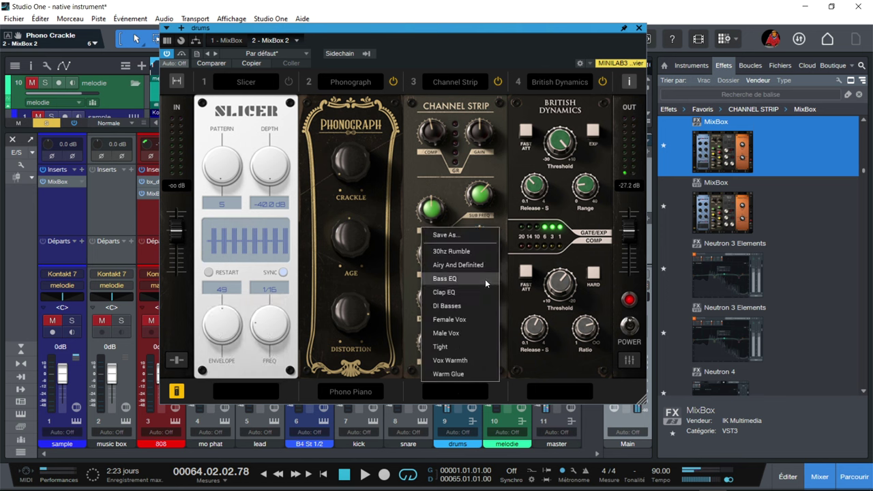
click(557, 388)
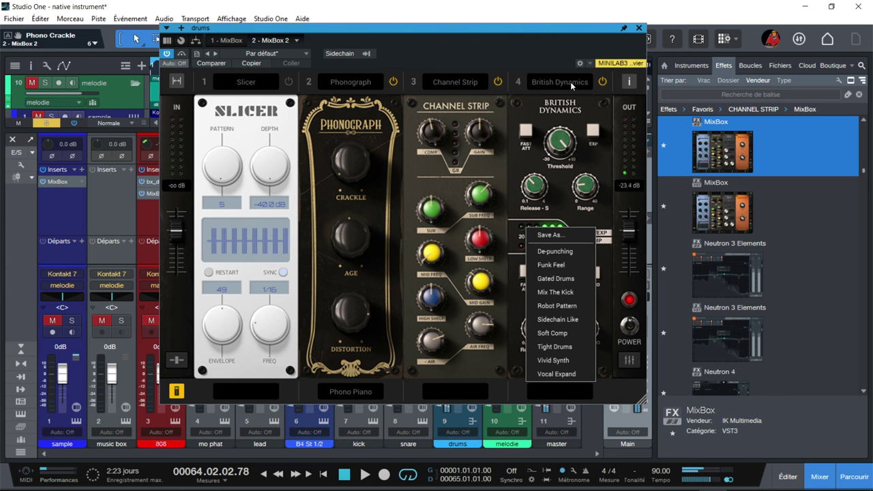
click(634, 364)
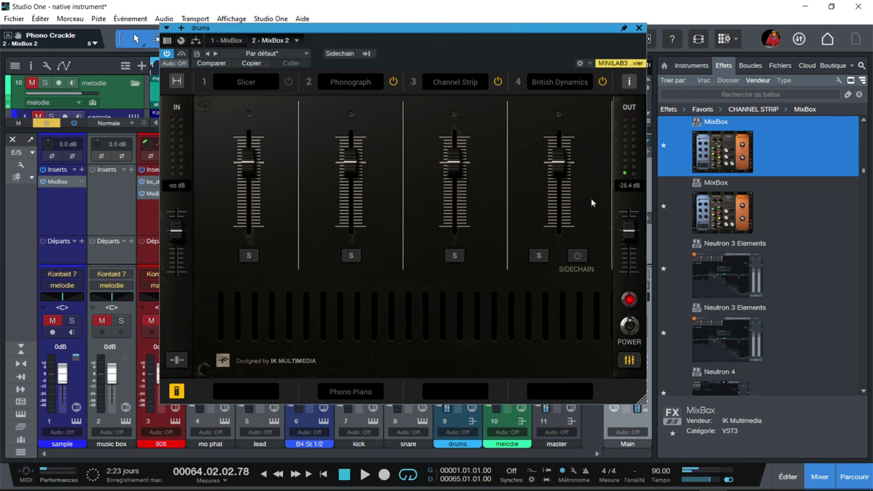
Step: Turn on the sidechain for slot 4, show the available sidechain source channels, and switch the plug-in's sidechain input back off
click(578, 256)
click(343, 55)
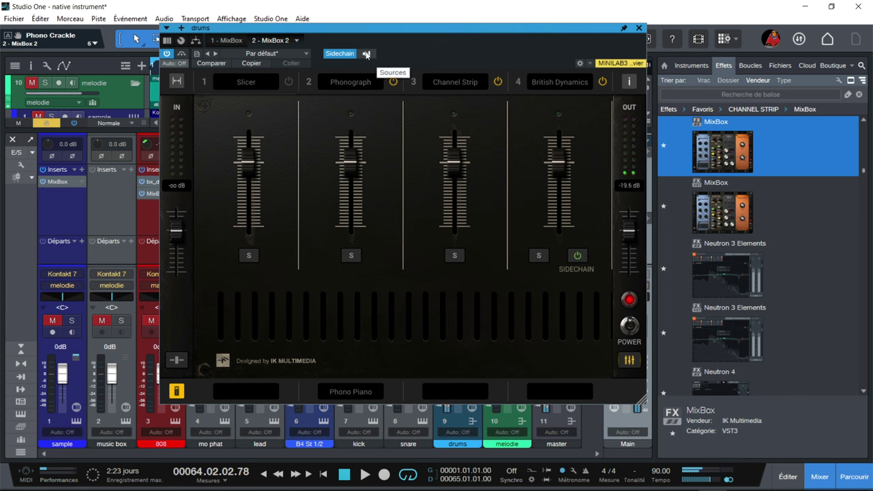
click(366, 54)
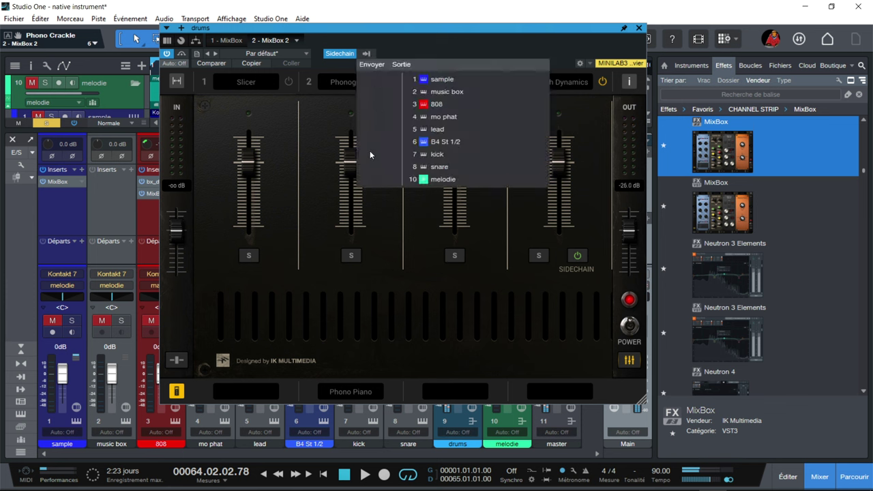
click(473, 52)
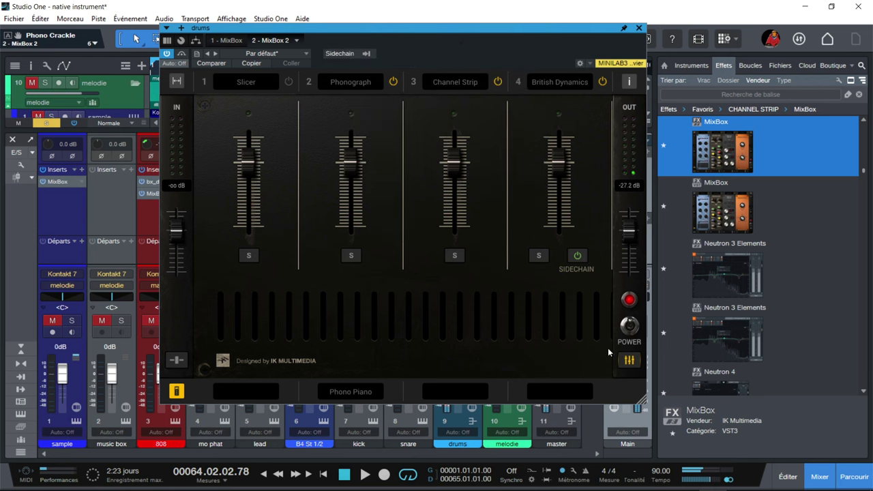
Step: Close the plug-in window and remove the second MixBox insert from the drums bus
click(639, 29)
right_click(468, 203)
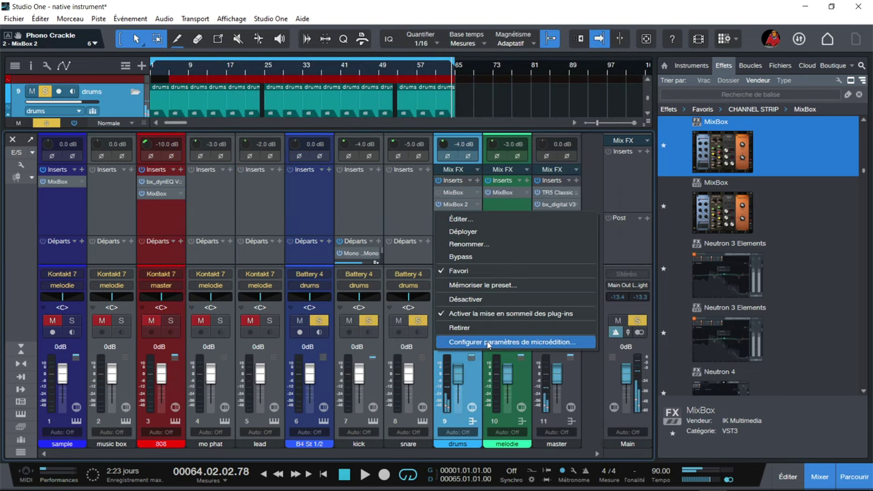
click(471, 328)
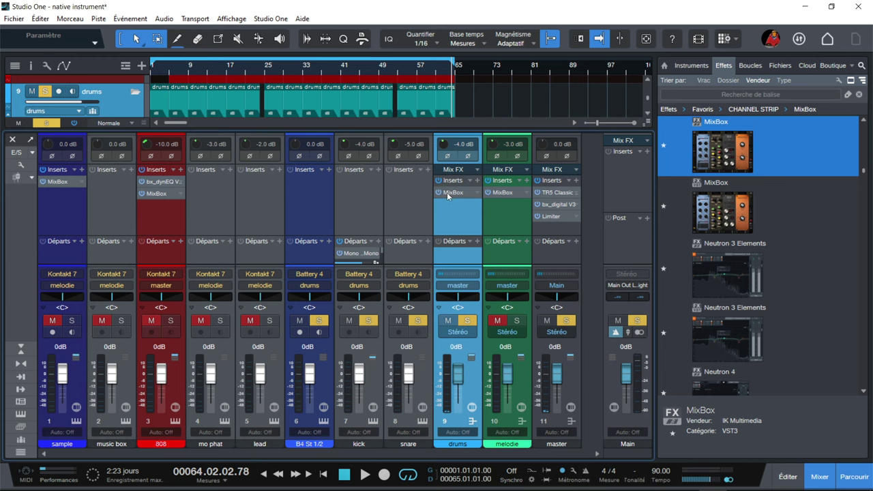
Step: Open the remaining MixBox on the drums bus, start playback, and compare the sound with the rack power off and on
click(448, 191)
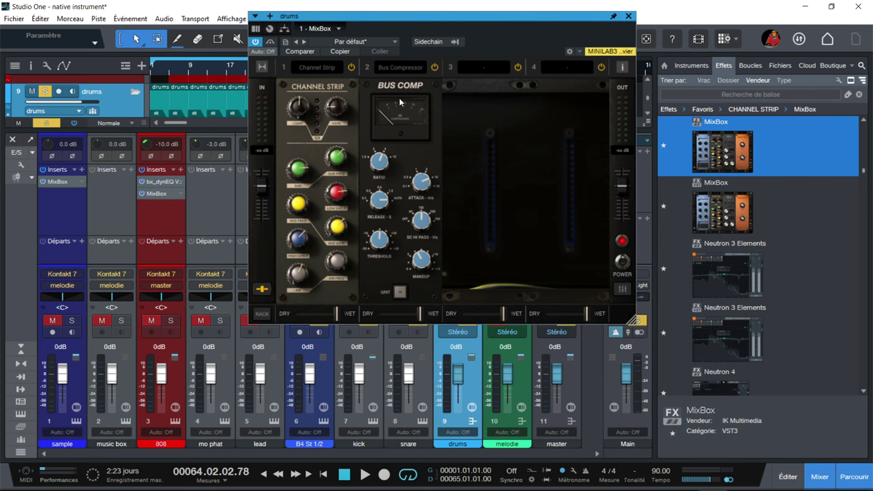
key(space)
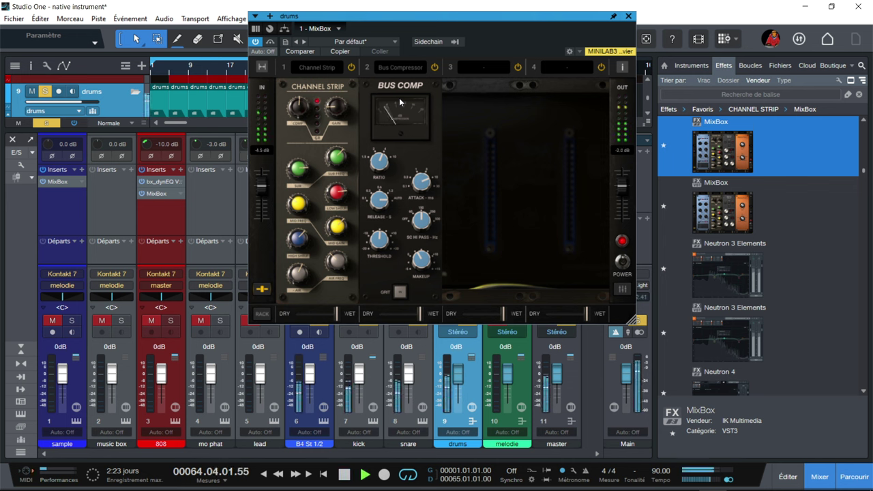
click(626, 268)
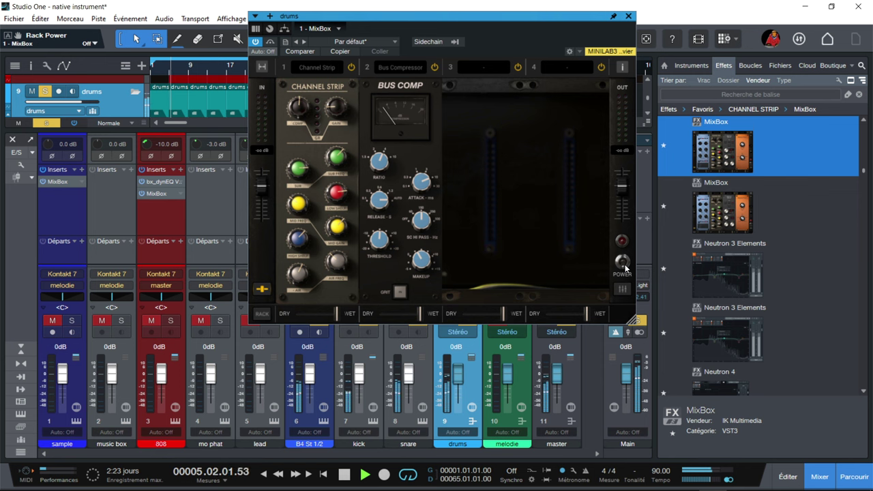
click(624, 266)
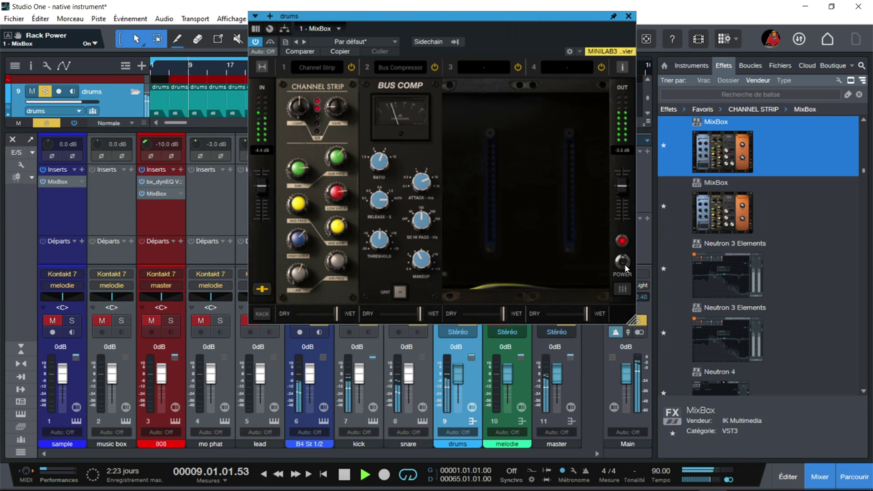
click(629, 17)
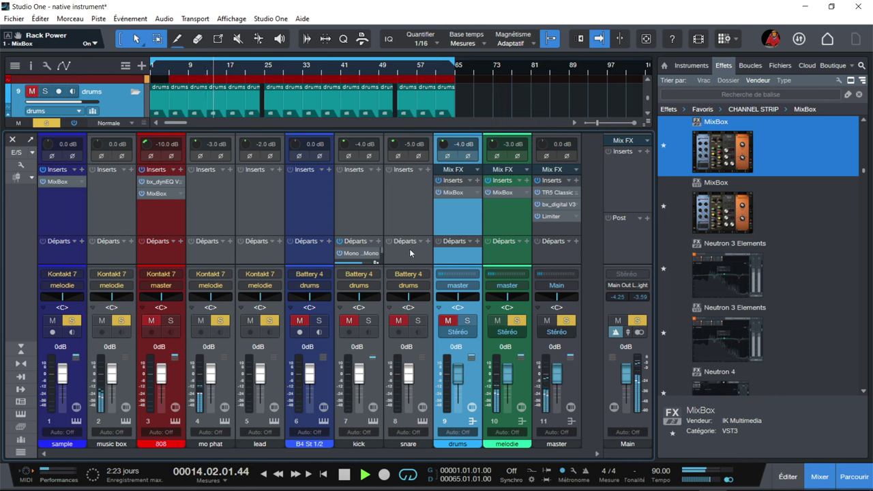
Step: Open the MixBox on the melodie bus and compare its sound with the plug-in bypassed and active, and with the rack power off and on
click(502, 192)
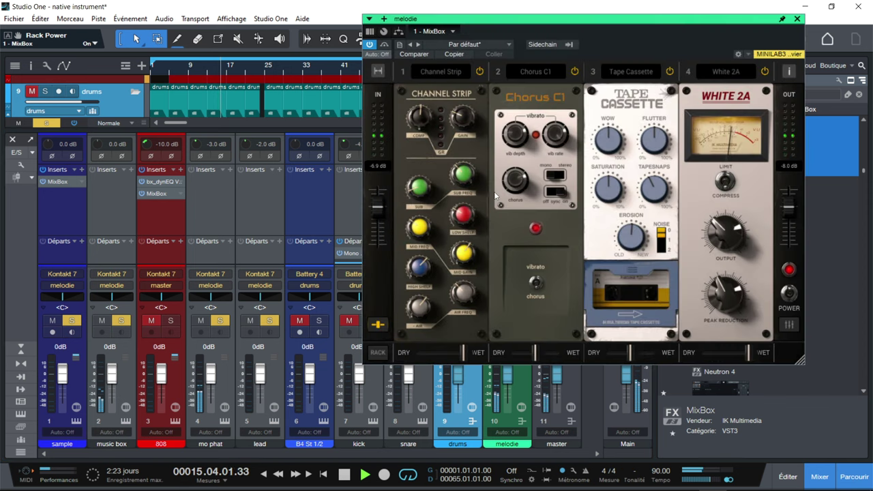
click(368, 45)
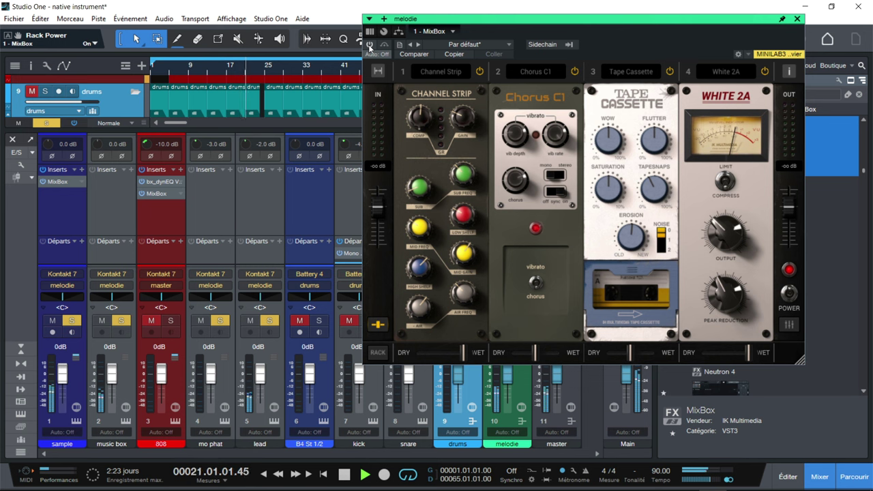
click(368, 45)
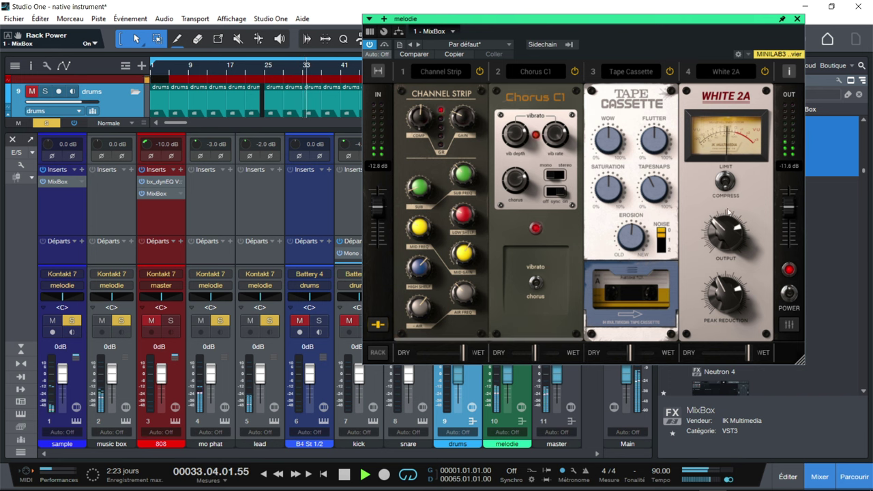
drag(738, 292, 740, 304)
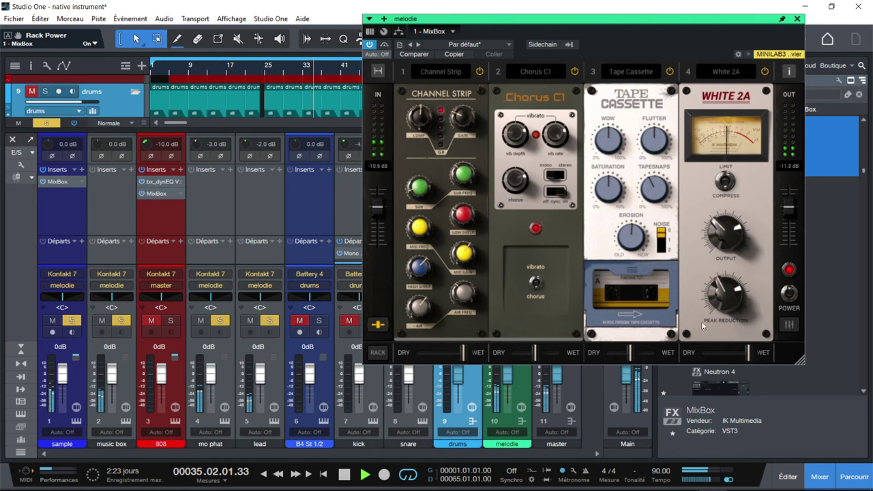
click(790, 294)
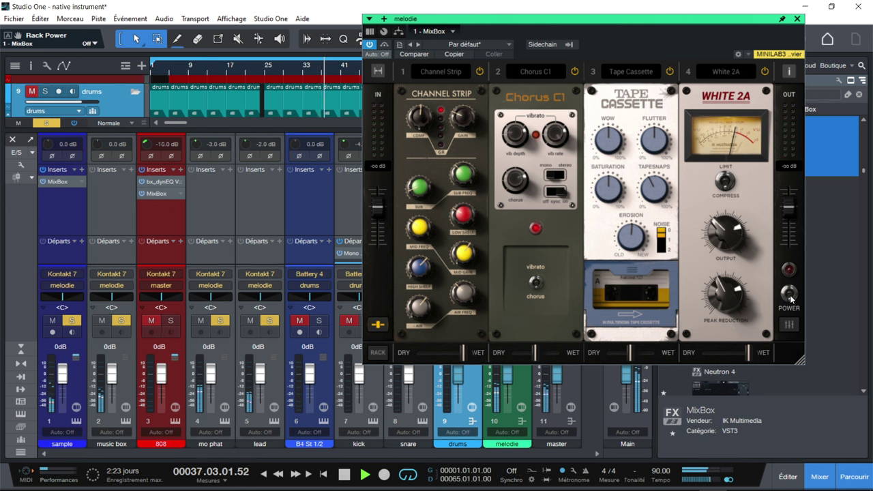
click(789, 294)
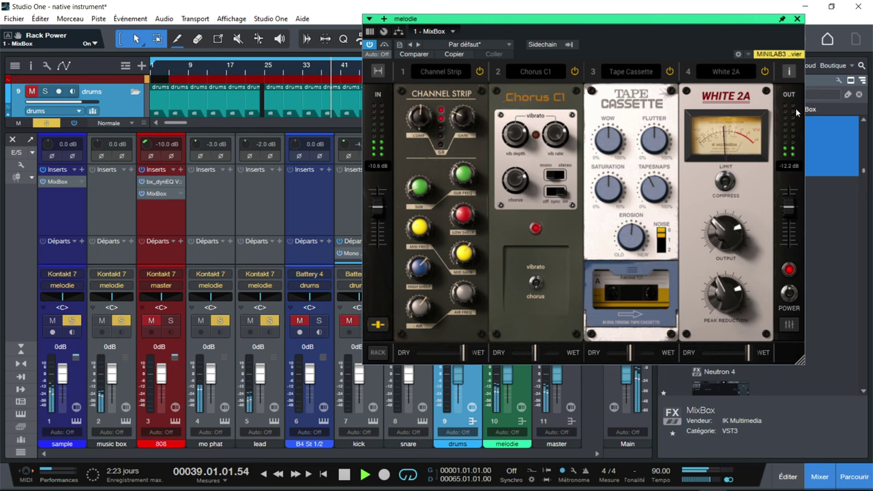
click(796, 19)
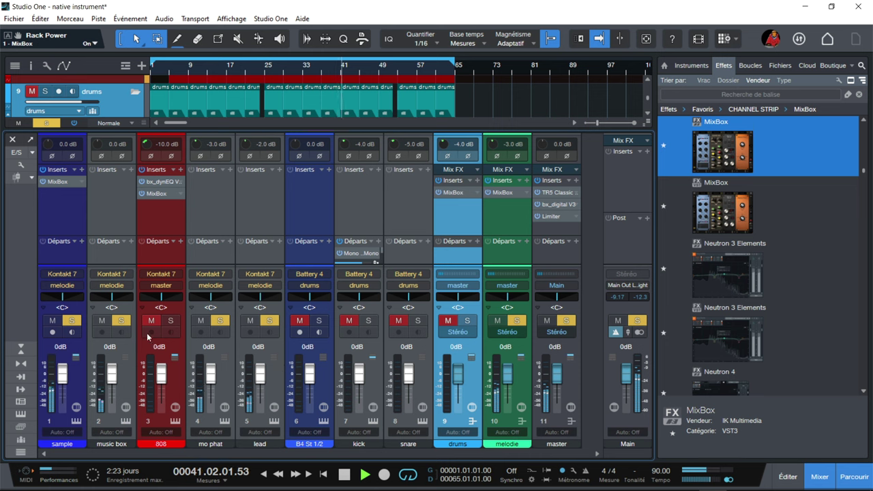
Step: Clear all solos, solo the sample channel, and listen to it with its MixBox bypassed and active
ctrl+click(517, 321)
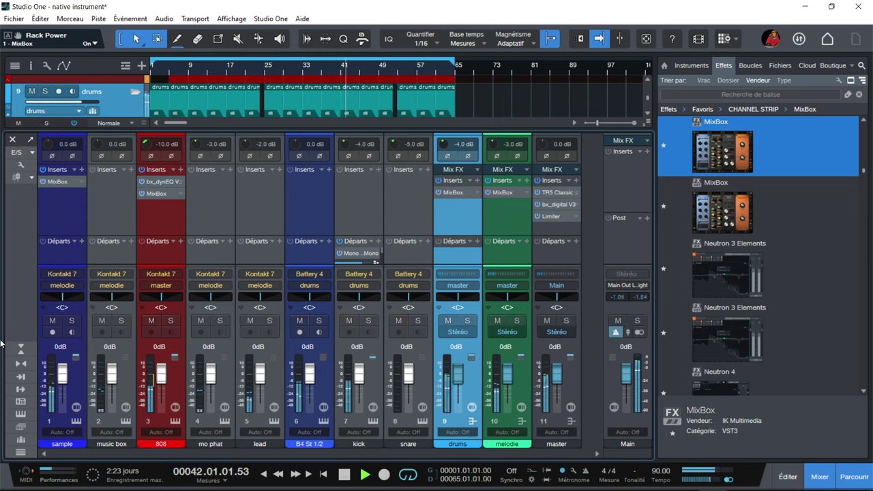
click(72, 321)
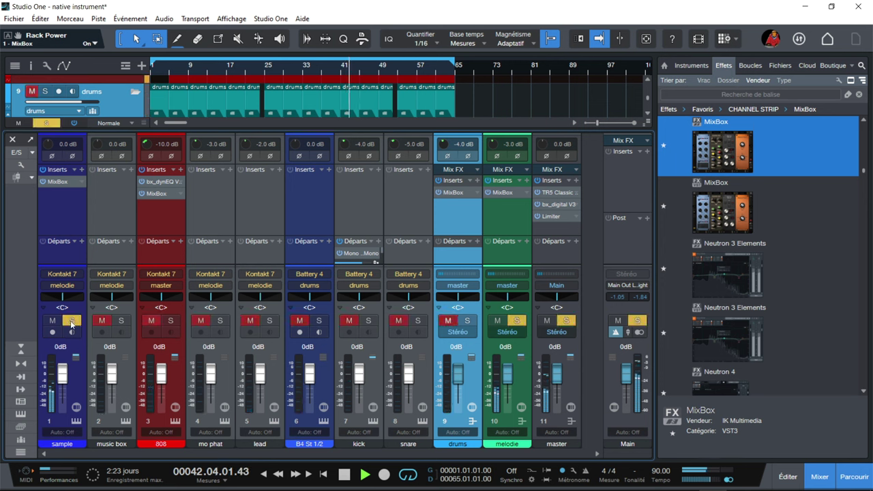
click(58, 182)
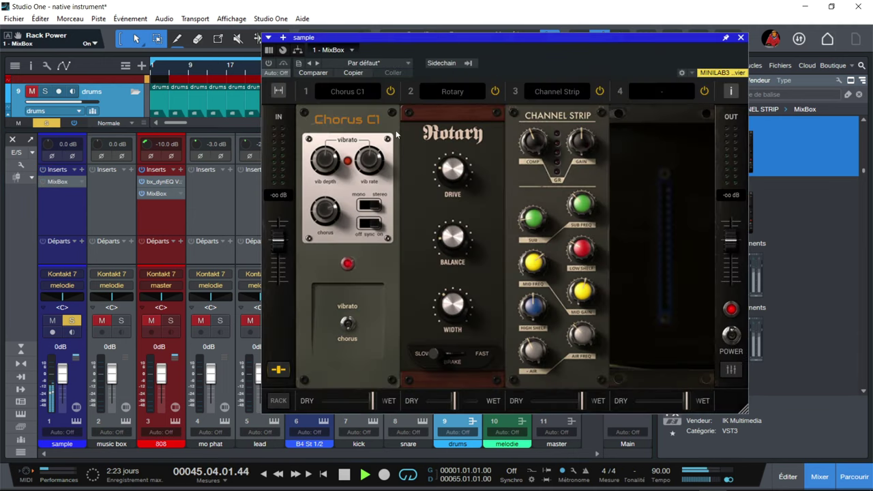
click(268, 64)
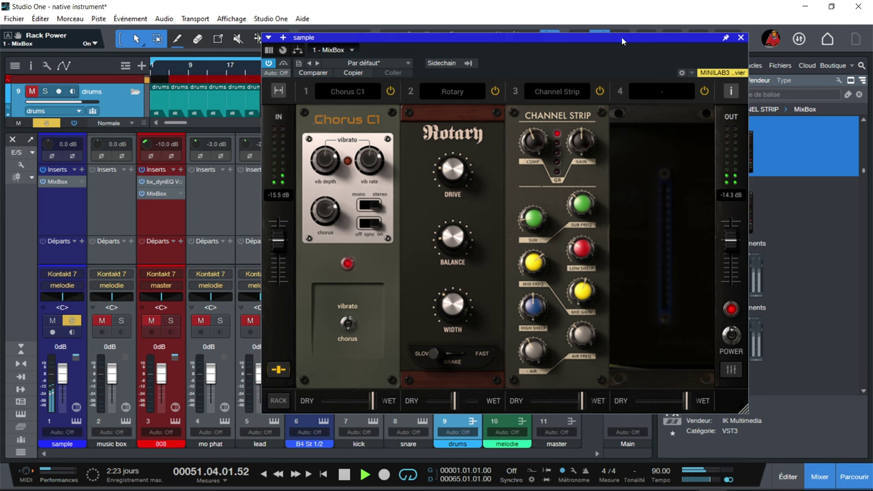
click(740, 38)
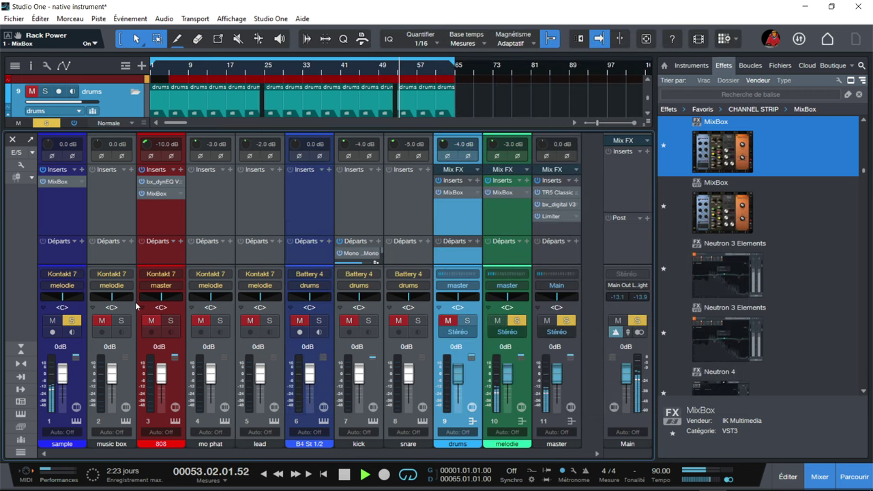
Step: Solo the music box, mo phat, lead and 808 channels in addition to the sample channel
click(102, 320)
click(220, 320)
click(269, 321)
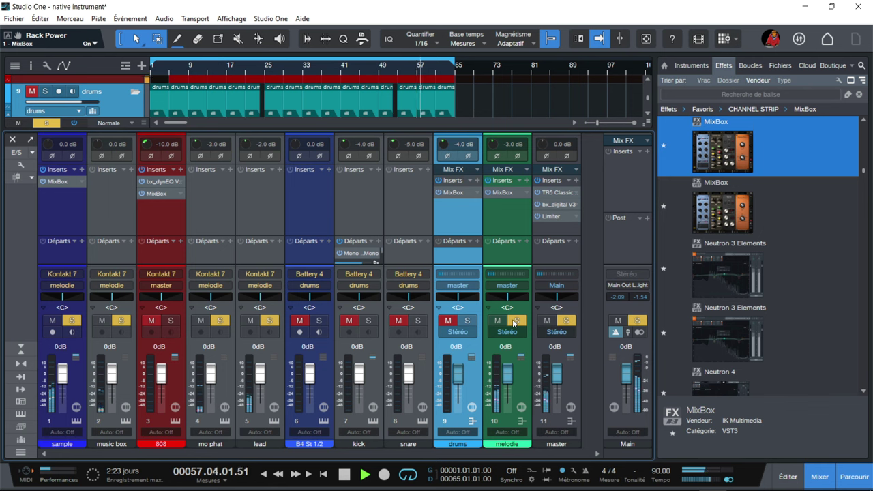
click(170, 324)
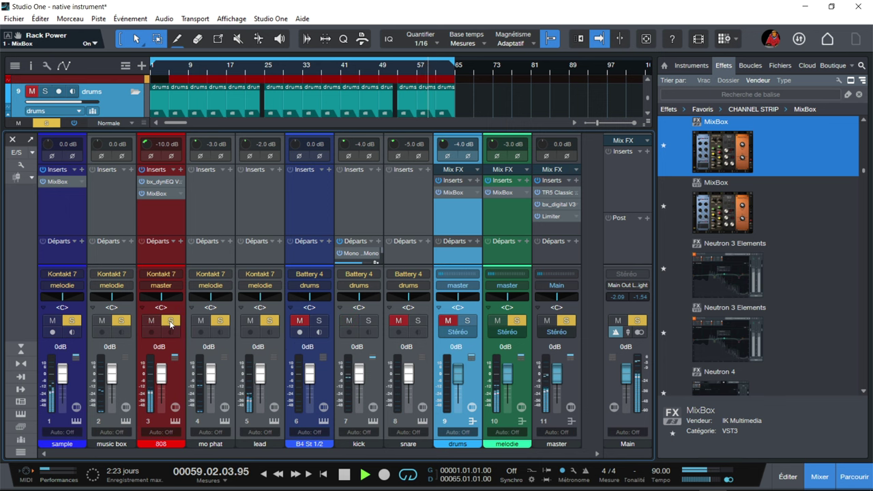
Step: Open the MixBox on the 808 channel and compare the sound with the rack power off and on
click(161, 193)
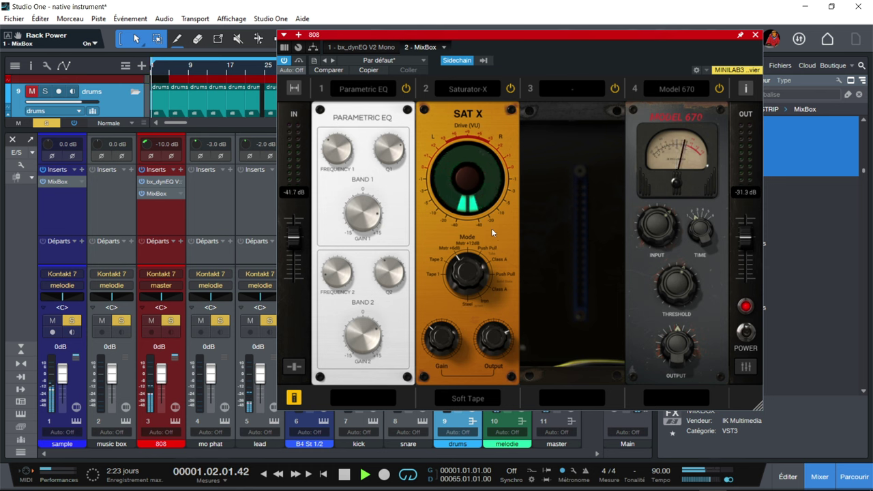
click(746, 332)
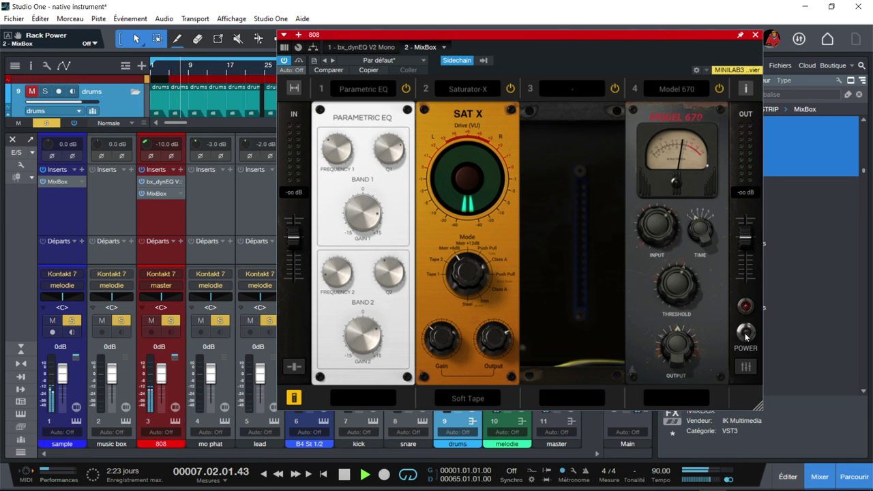
click(746, 335)
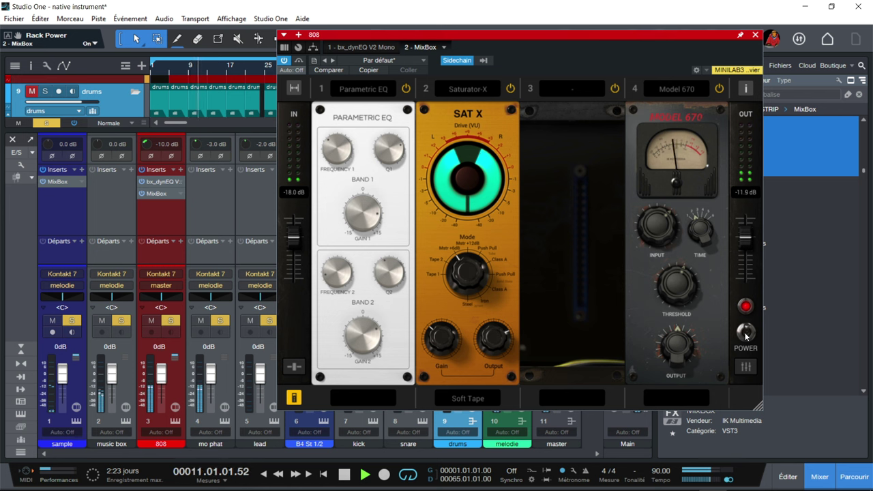
click(753, 35)
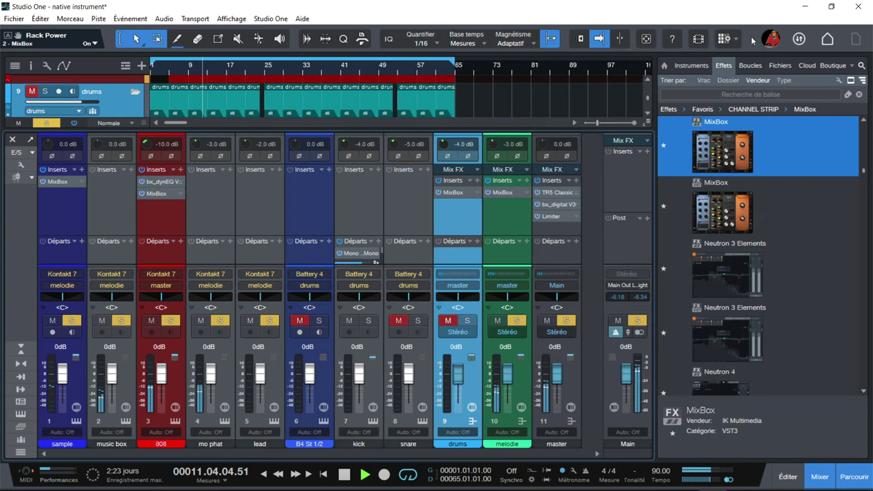
Step: Solo the drums bus as well and compare the full mix with its MixBox rack power off and on
click(460, 321)
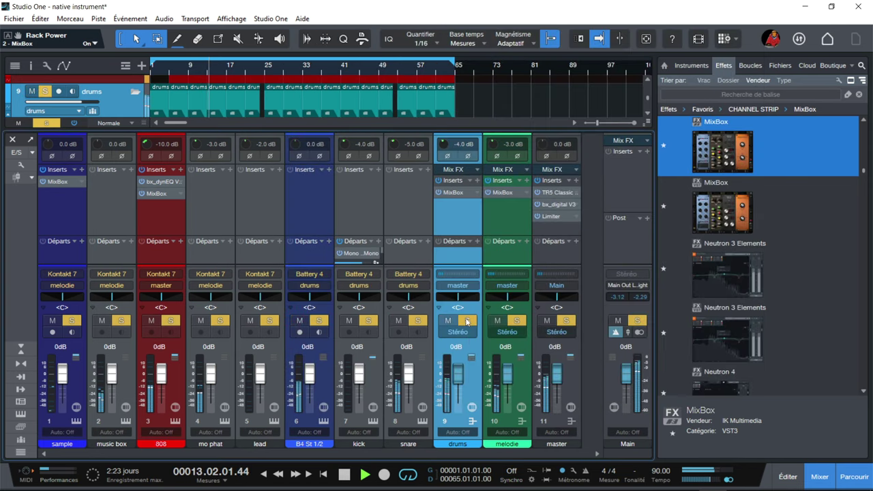
double_click(454, 194)
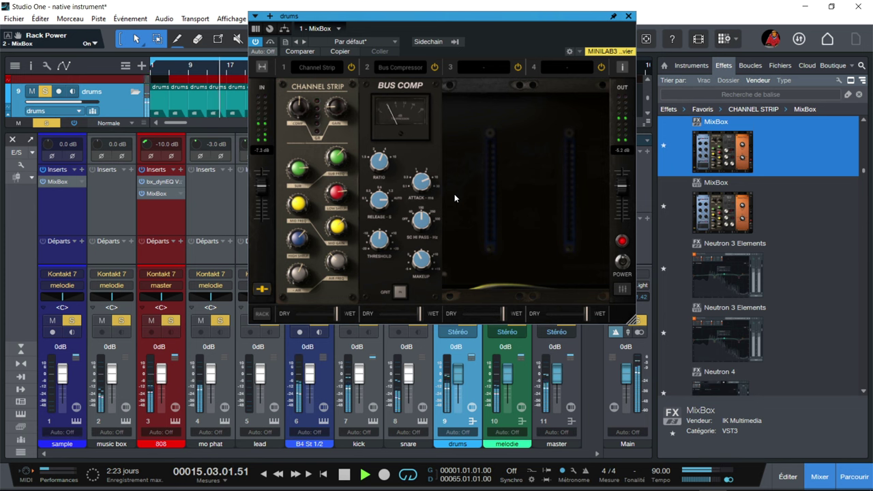
click(622, 262)
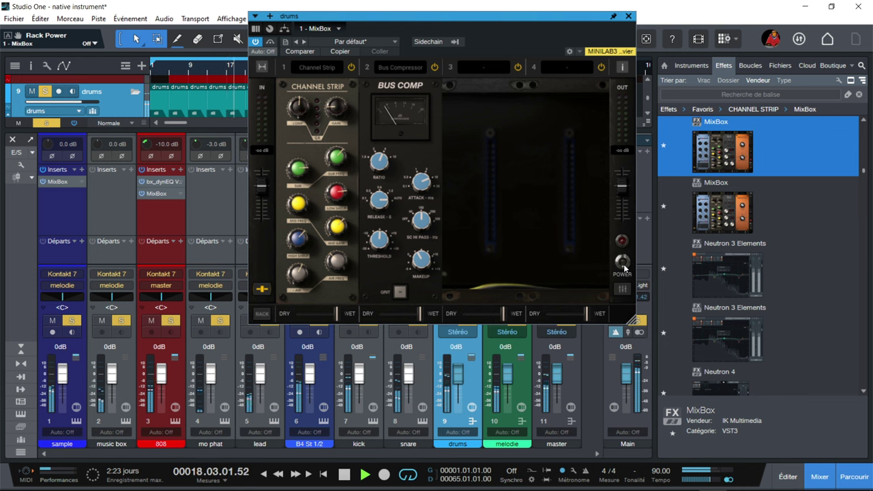
click(622, 263)
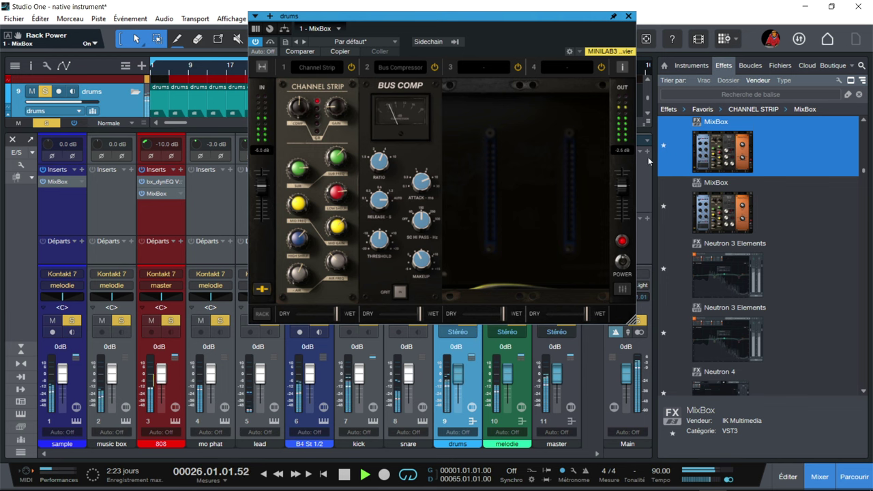
click(629, 16)
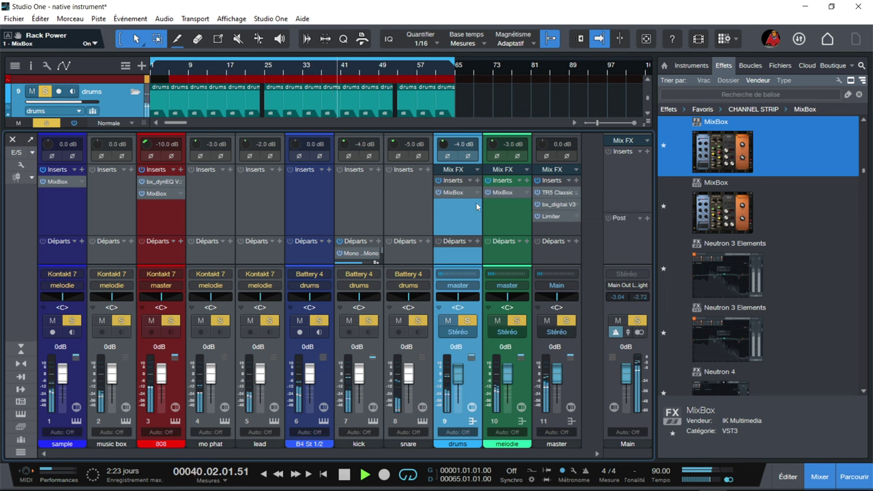
Step: Open the T-RackS Classic Compressor on the master bus and stop playback
click(560, 191)
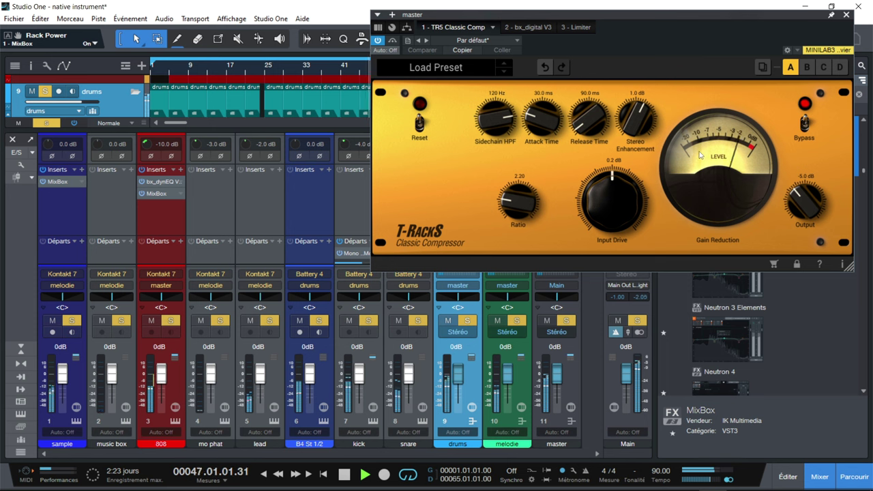
key(space)
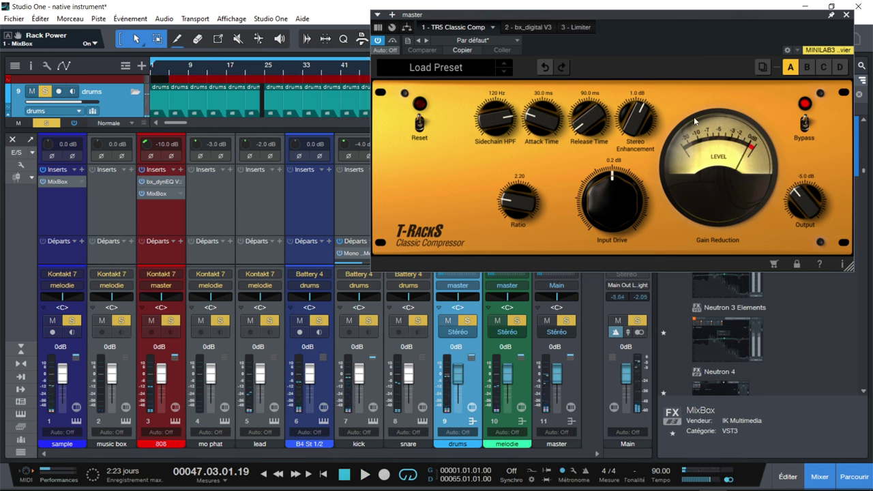
Step: Open bx_digital V3 on the master bus and compare the playing mix with its bypass on and off
click(845, 15)
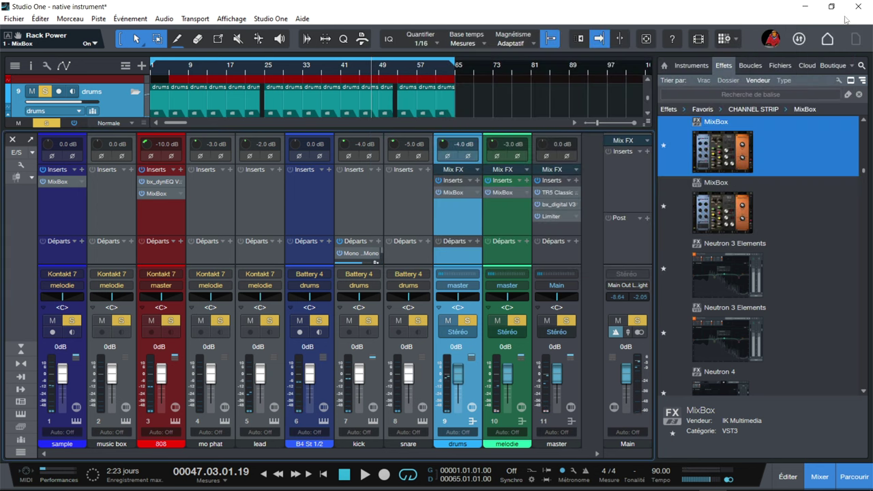
click(555, 205)
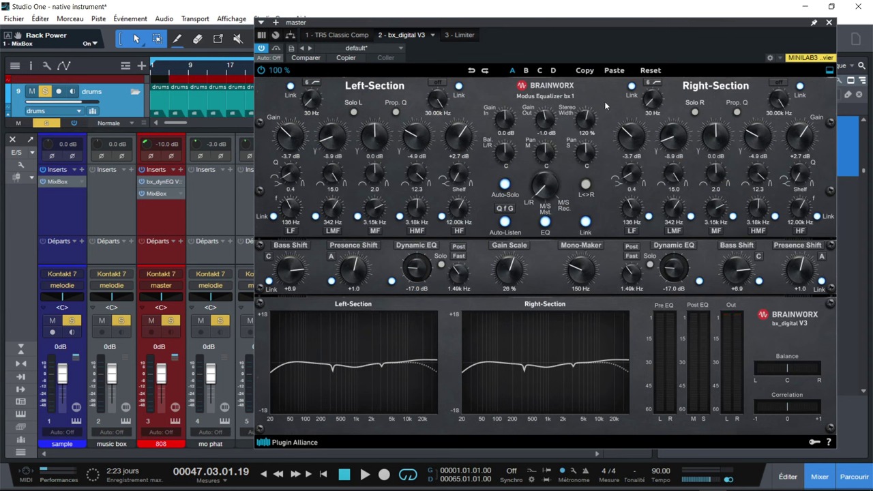
key(space)
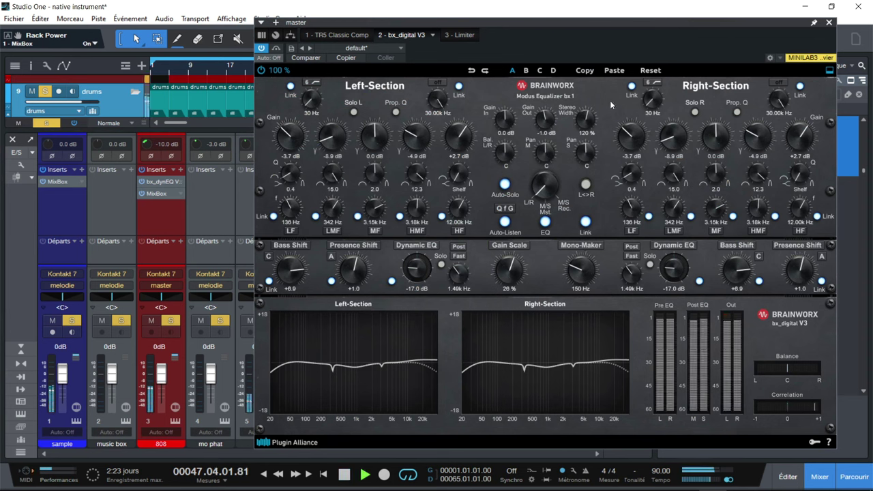
click(275, 49)
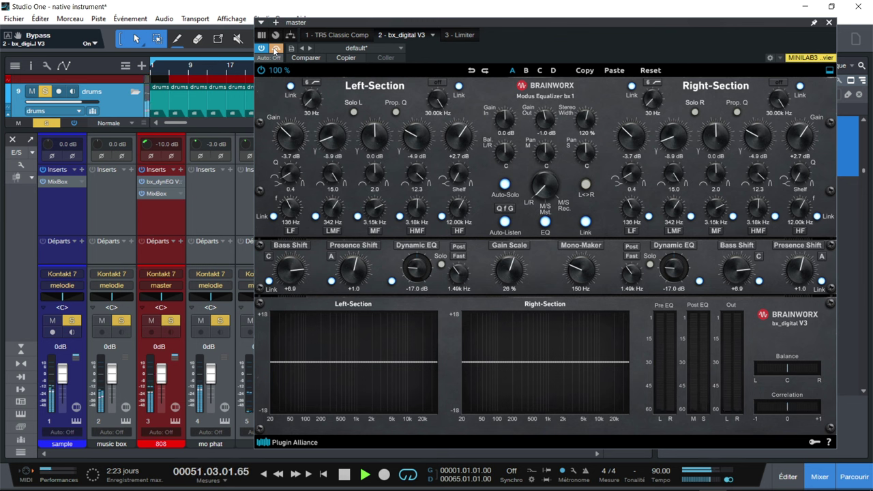
click(276, 48)
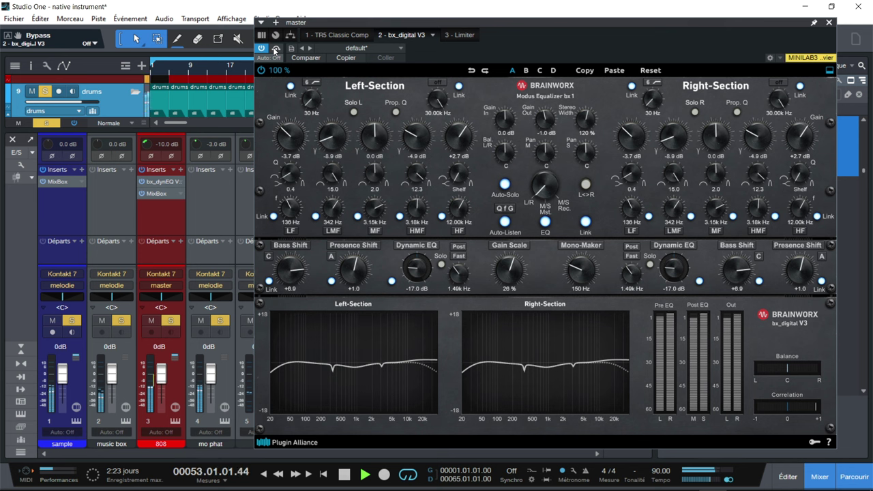
click(276, 48)
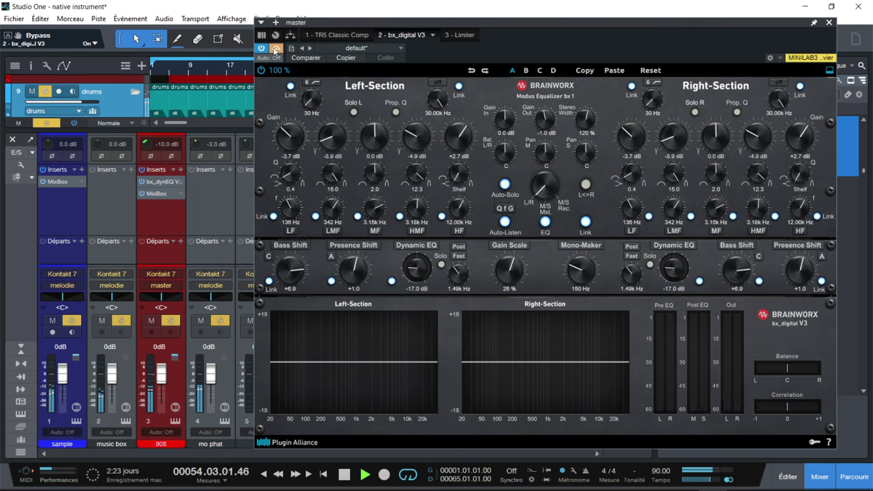
click(276, 48)
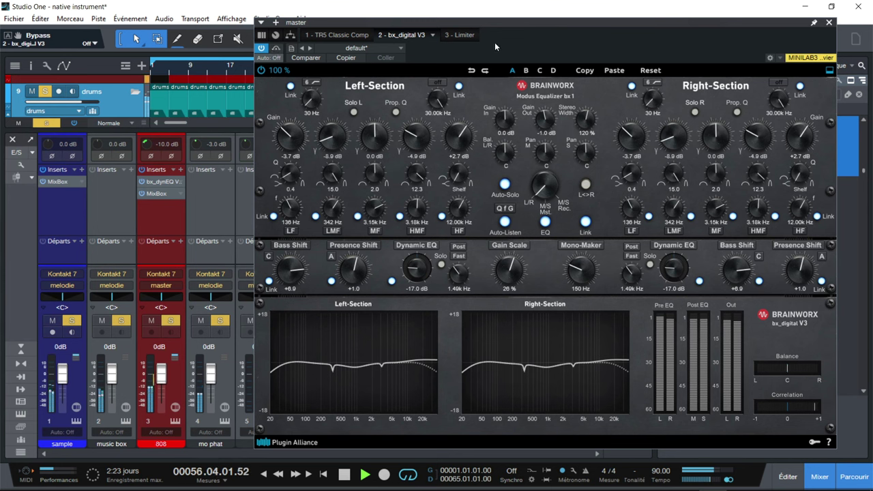
click(829, 23)
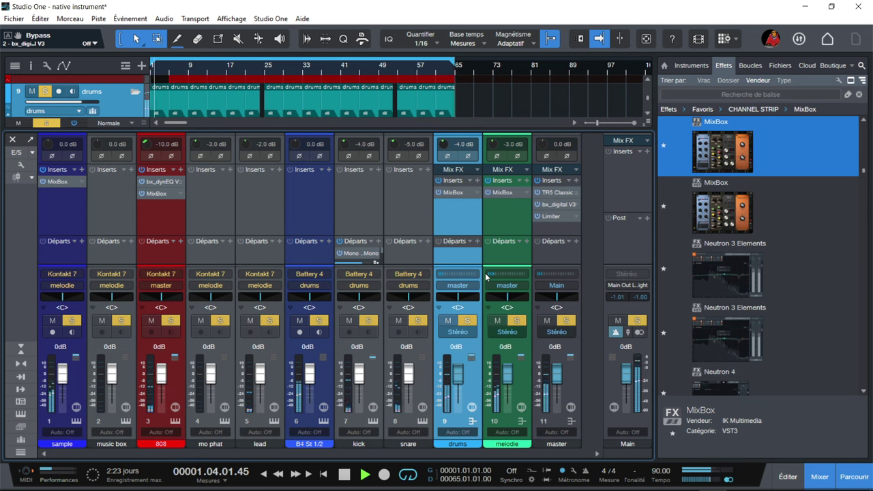
key(space)
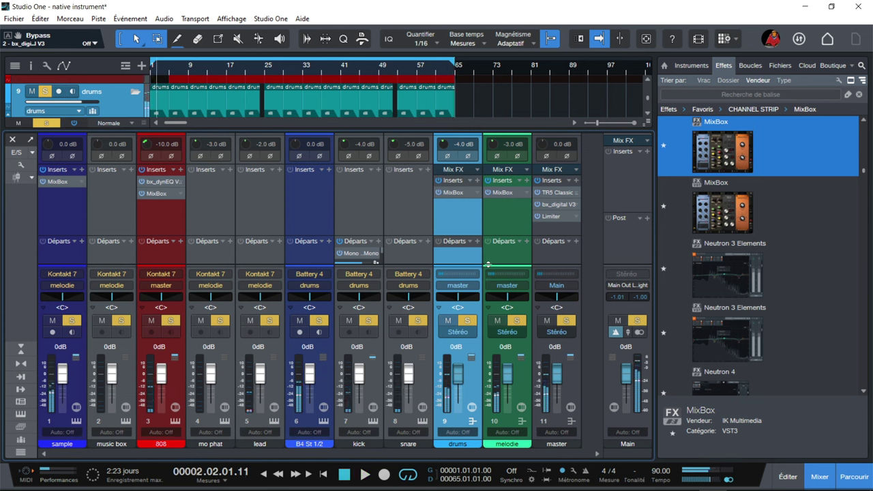
Step: Add a second MixBox to the melodie bus and load the American Vintage amp in its first slot
double_click(500, 193)
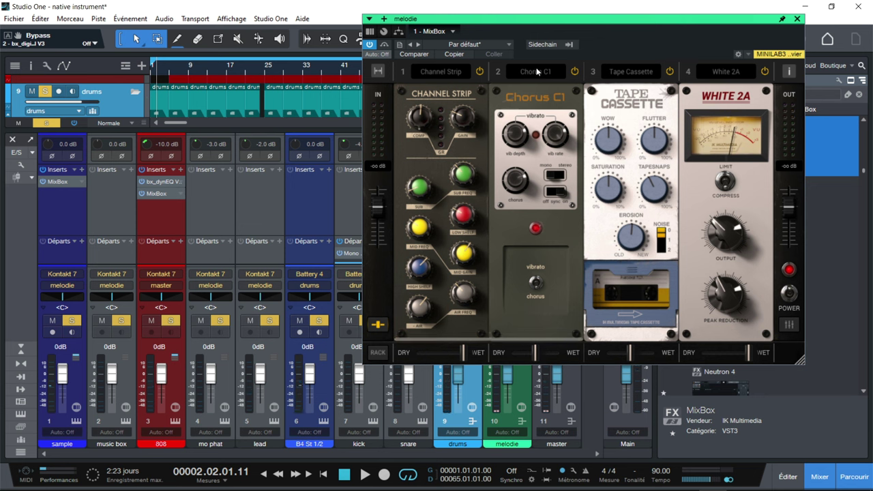
click(797, 19)
drag(772, 140, 508, 207)
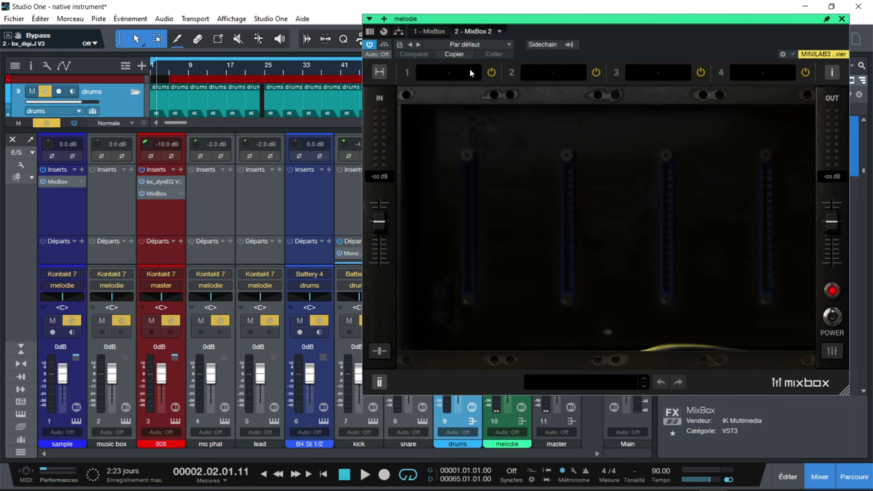
click(461, 70)
mouse_move(447, 106)
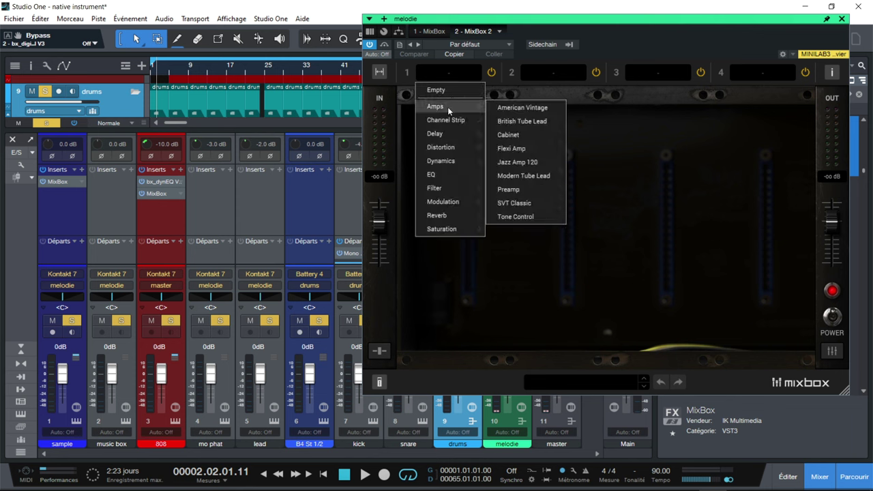
click(528, 107)
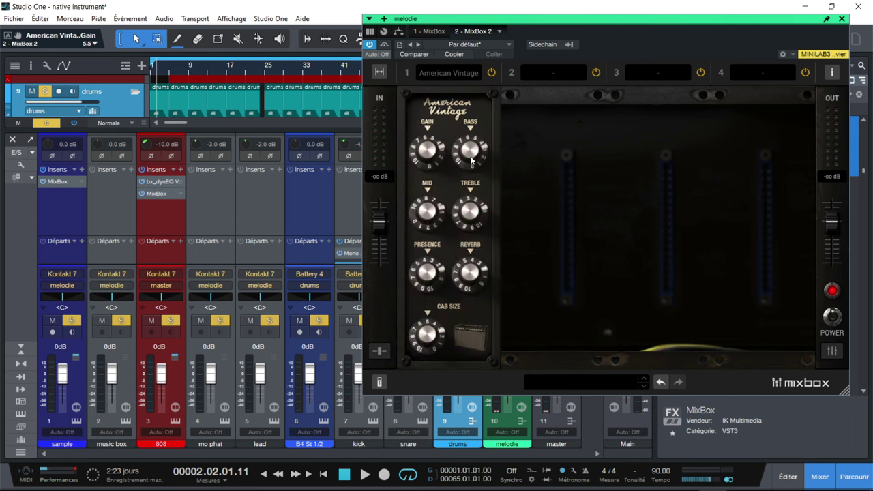
Step: Swap the first slot's module to British Tube Lead and then to the Cabinet speaker emulator
click(450, 76)
mouse_move(456, 109)
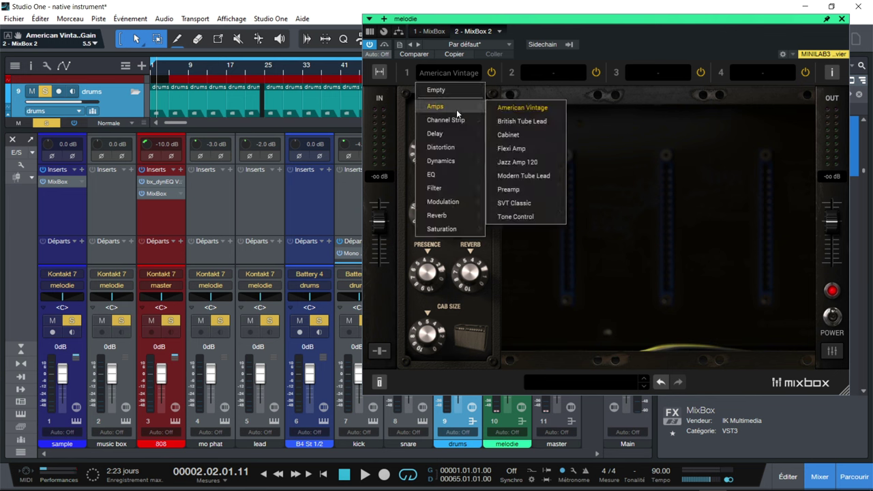
click(520, 122)
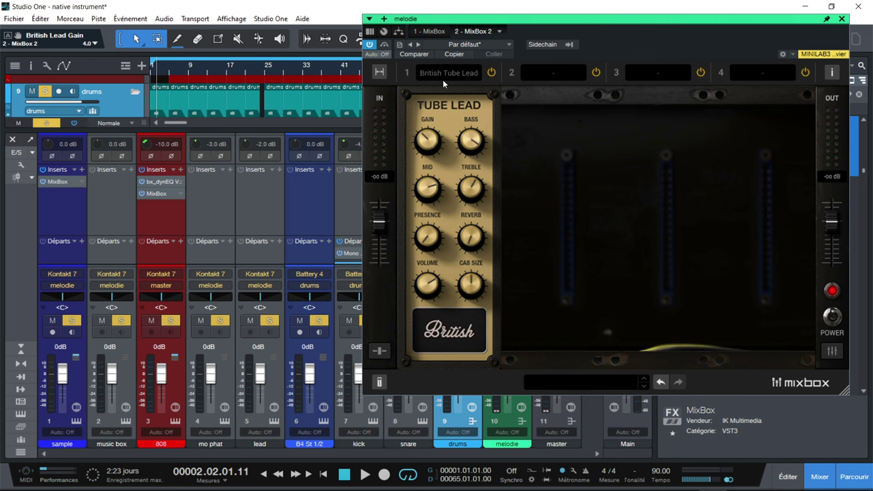
click(443, 79)
mouse_move(456, 109)
click(519, 136)
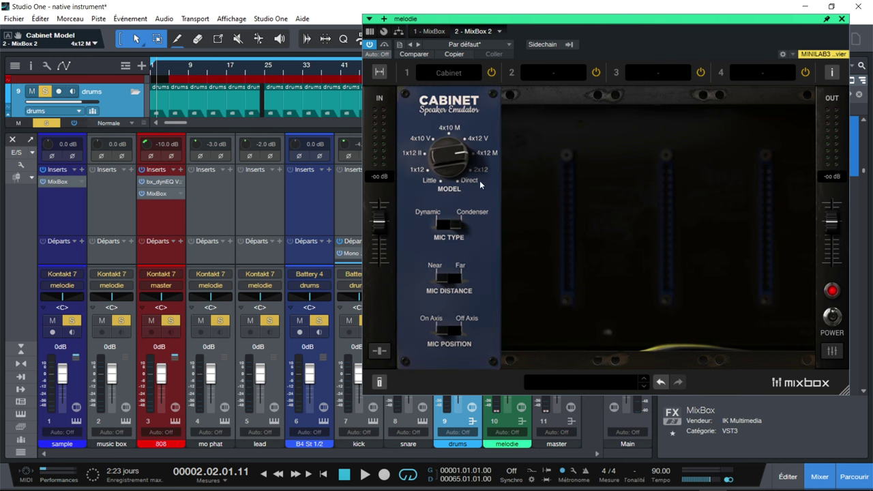
Step: Replace the Cabinet module in the first slot with Flexi Amp and then with Jazz Amp 120
click(453, 75)
mouse_move(459, 107)
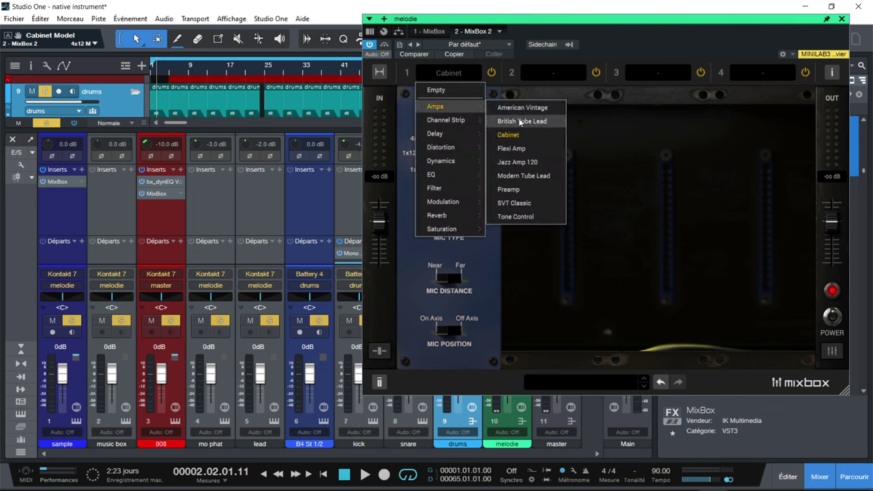
click(516, 148)
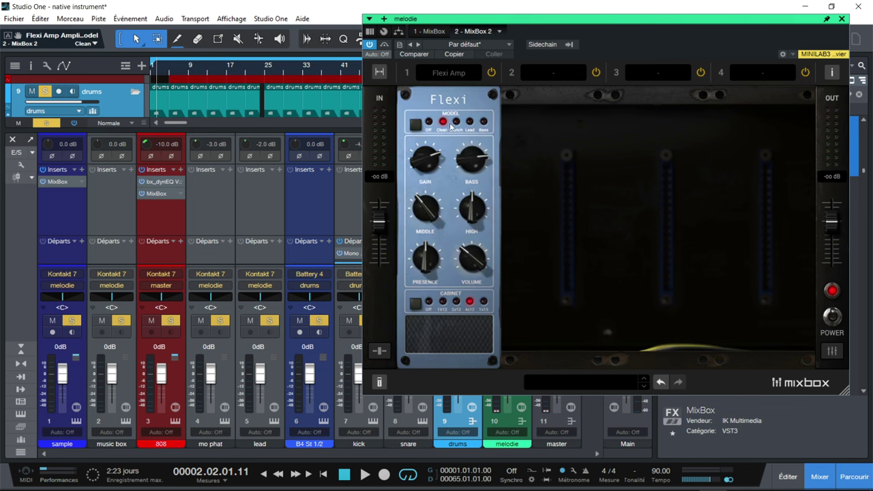
click(463, 73)
mouse_move(470, 107)
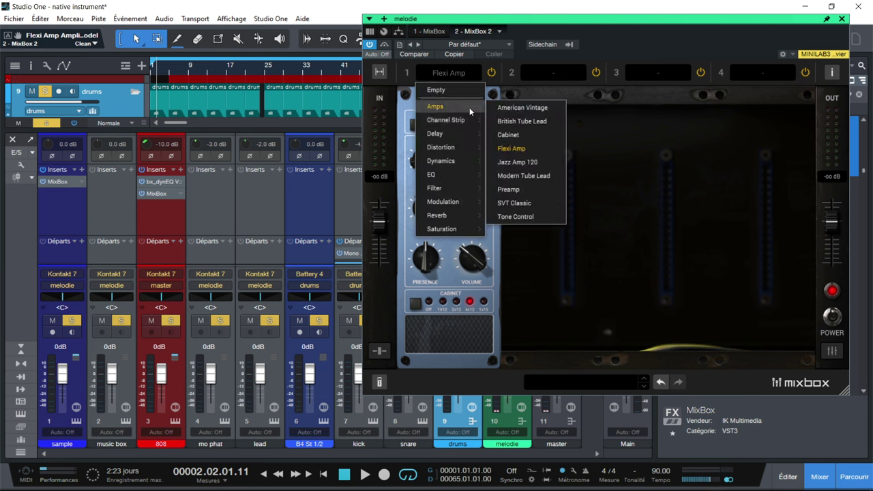
click(530, 163)
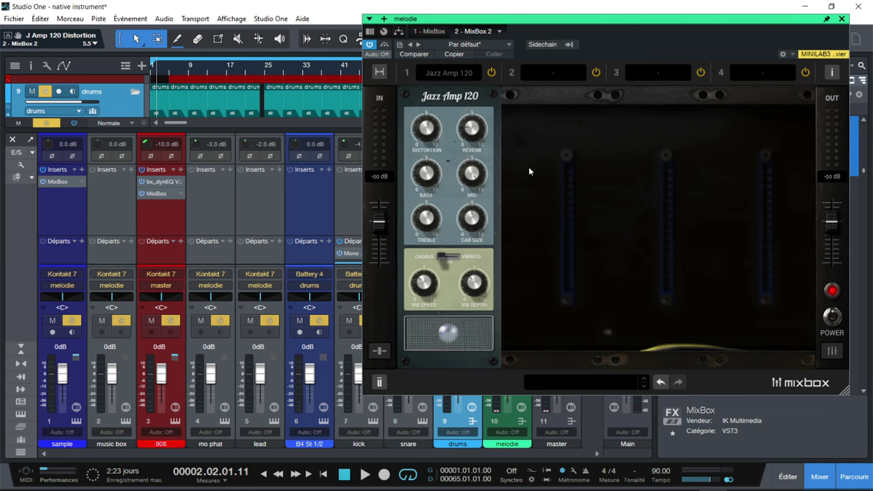
Step: Look through the first slot's module categories and remove the second MixBox from the melodie bus
click(451, 74)
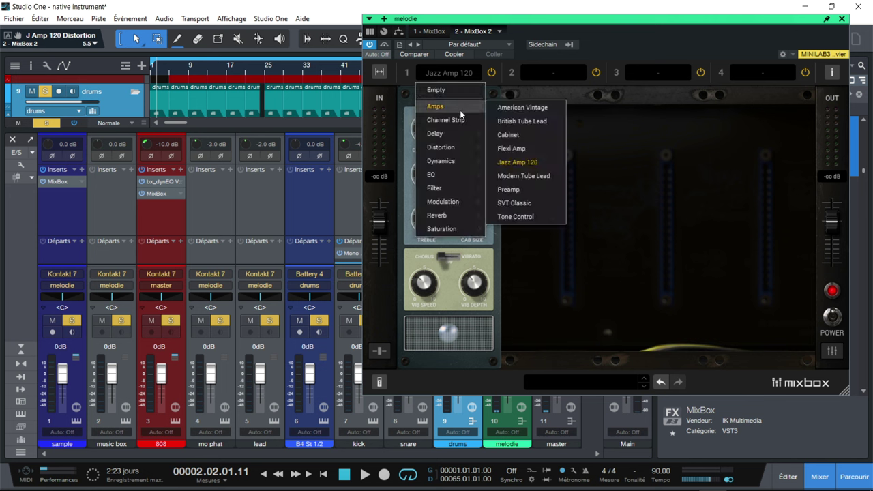
mouse_move(459, 121)
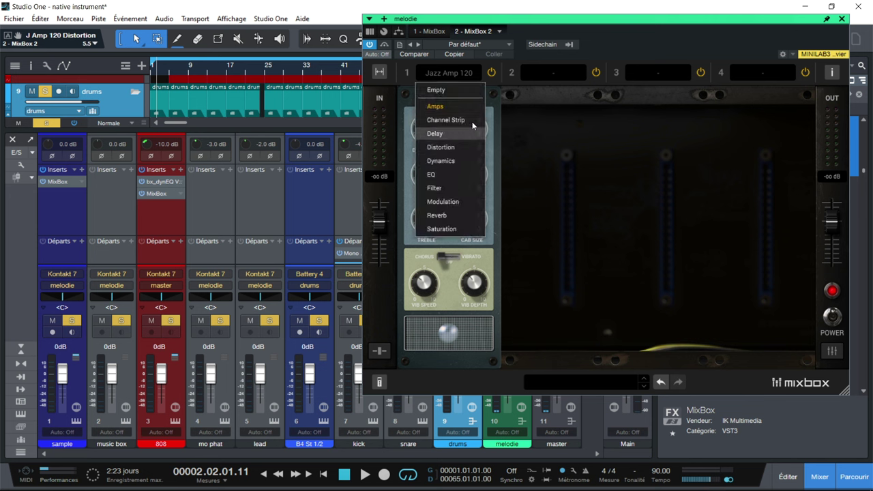
click(501, 31)
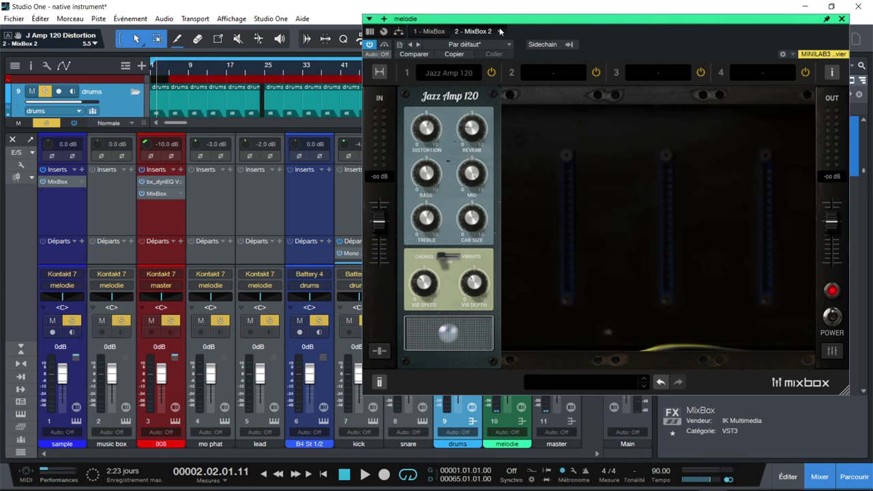
click(501, 31)
click(509, 153)
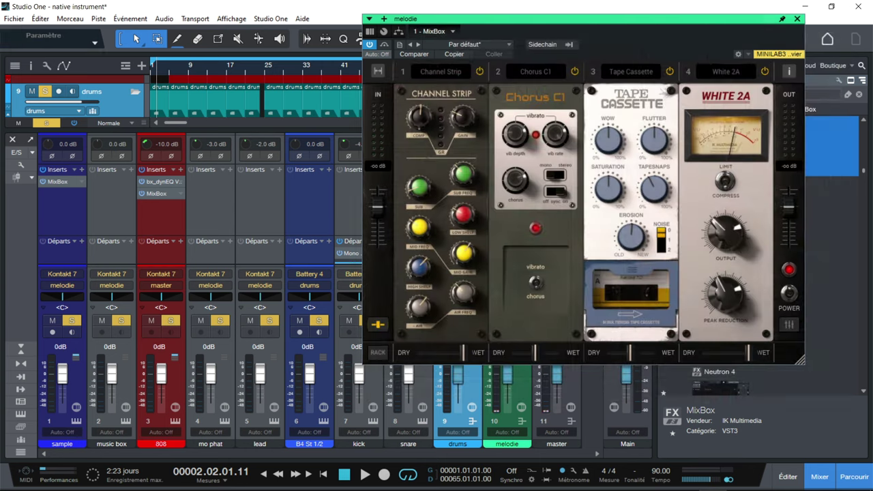